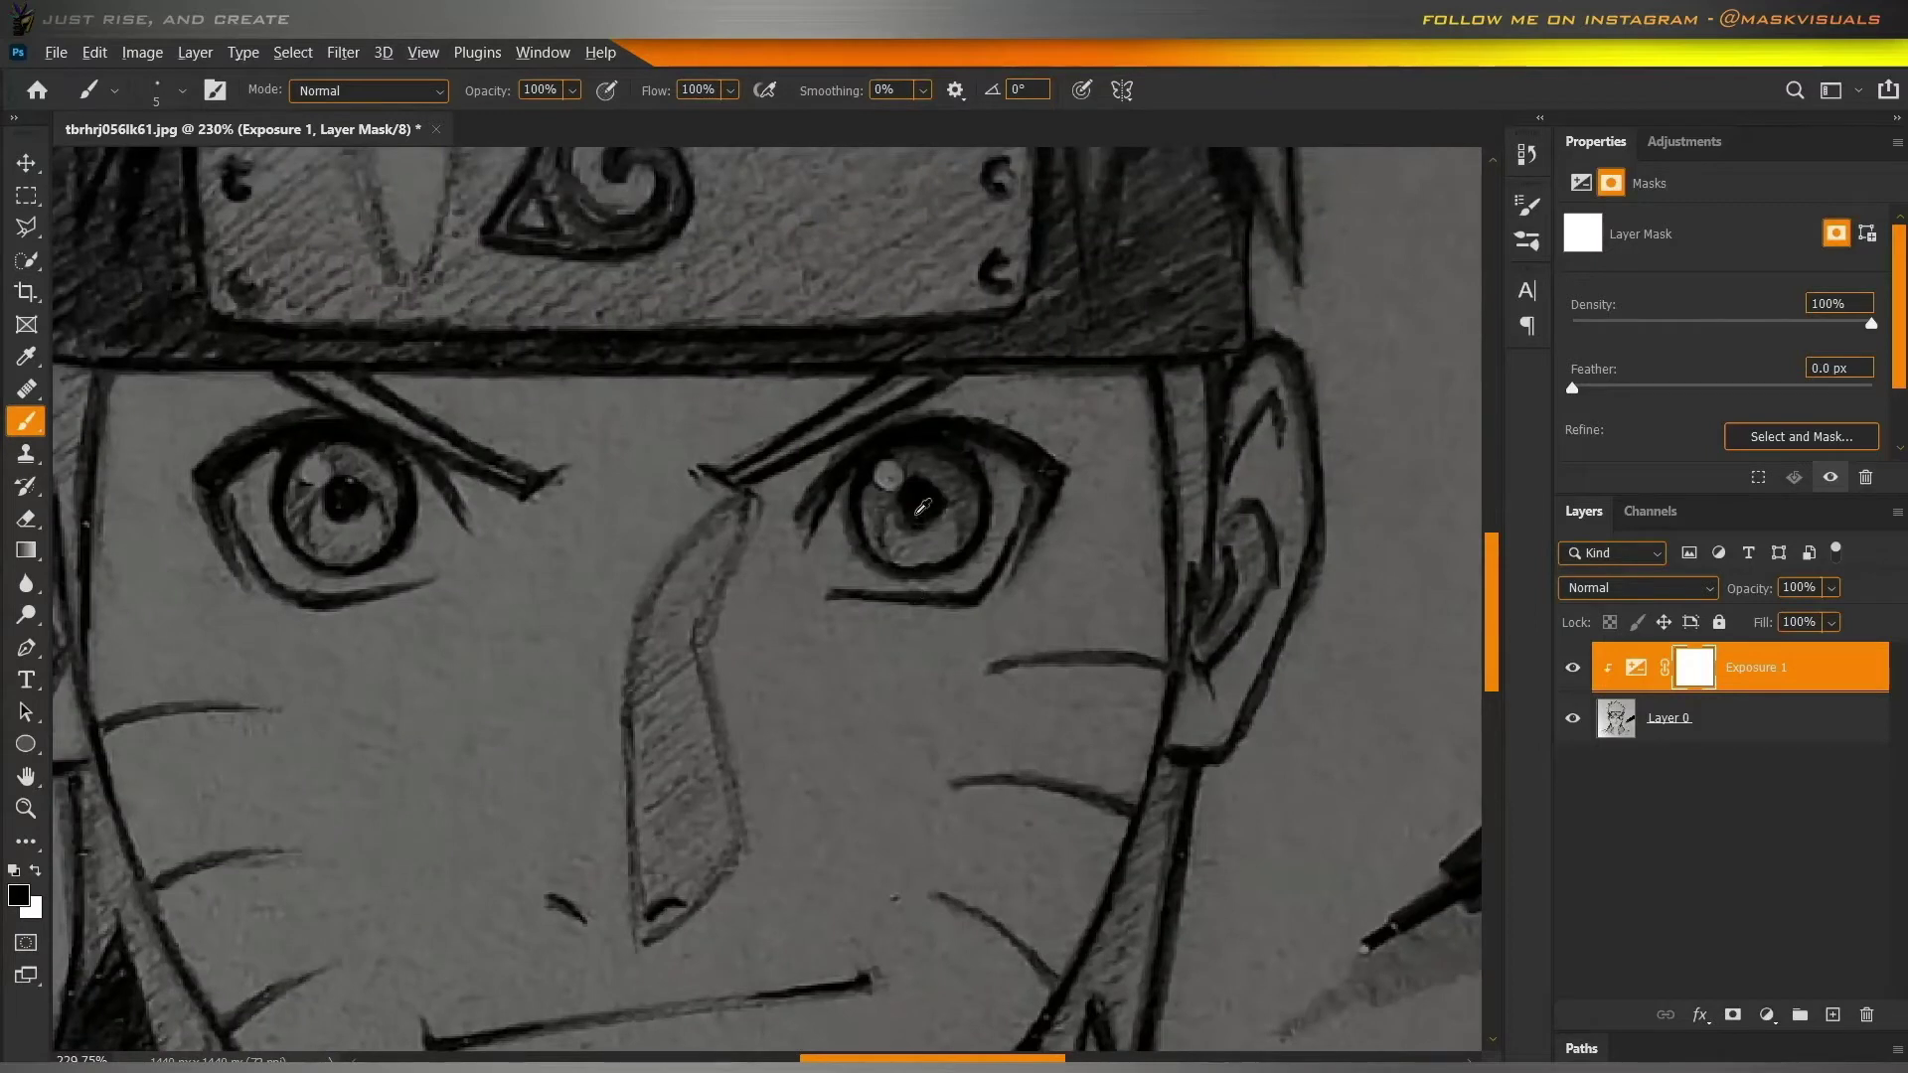
# Paint black on the Exposure 1 mask over both irises using a size 51 soft brush.
pyautogui.moveTo(922, 506)
pyautogui.mouseDown()
pyautogui.moveTo(999, 526)
pyautogui.moveTo(921, 450)
pyautogui.moveTo(921, 632)
pyautogui.moveTo(913, 505)
pyautogui.mouseUp()
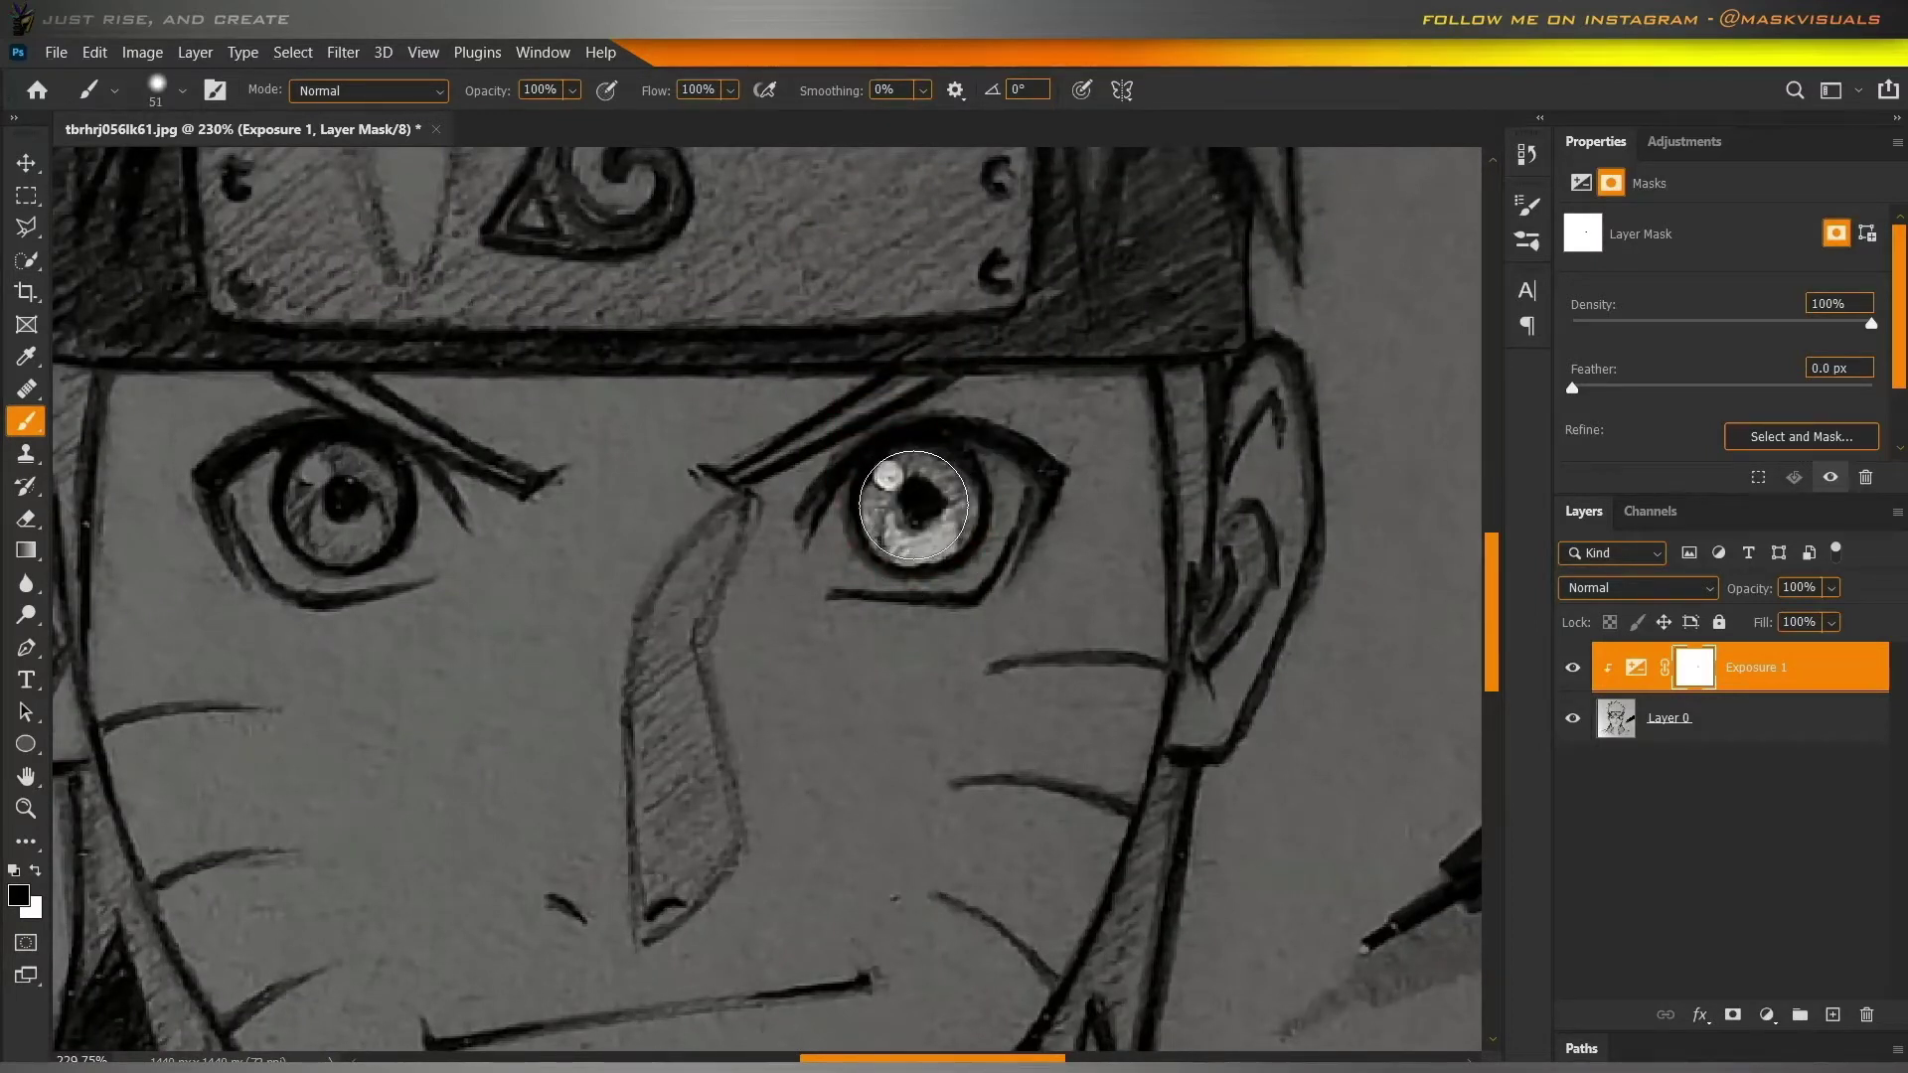
pyautogui.moveTo(758, 535)
pyautogui.mouseDown()
pyautogui.moveTo(851, 531)
pyautogui.moveTo(888, 507)
pyautogui.mouseUp()
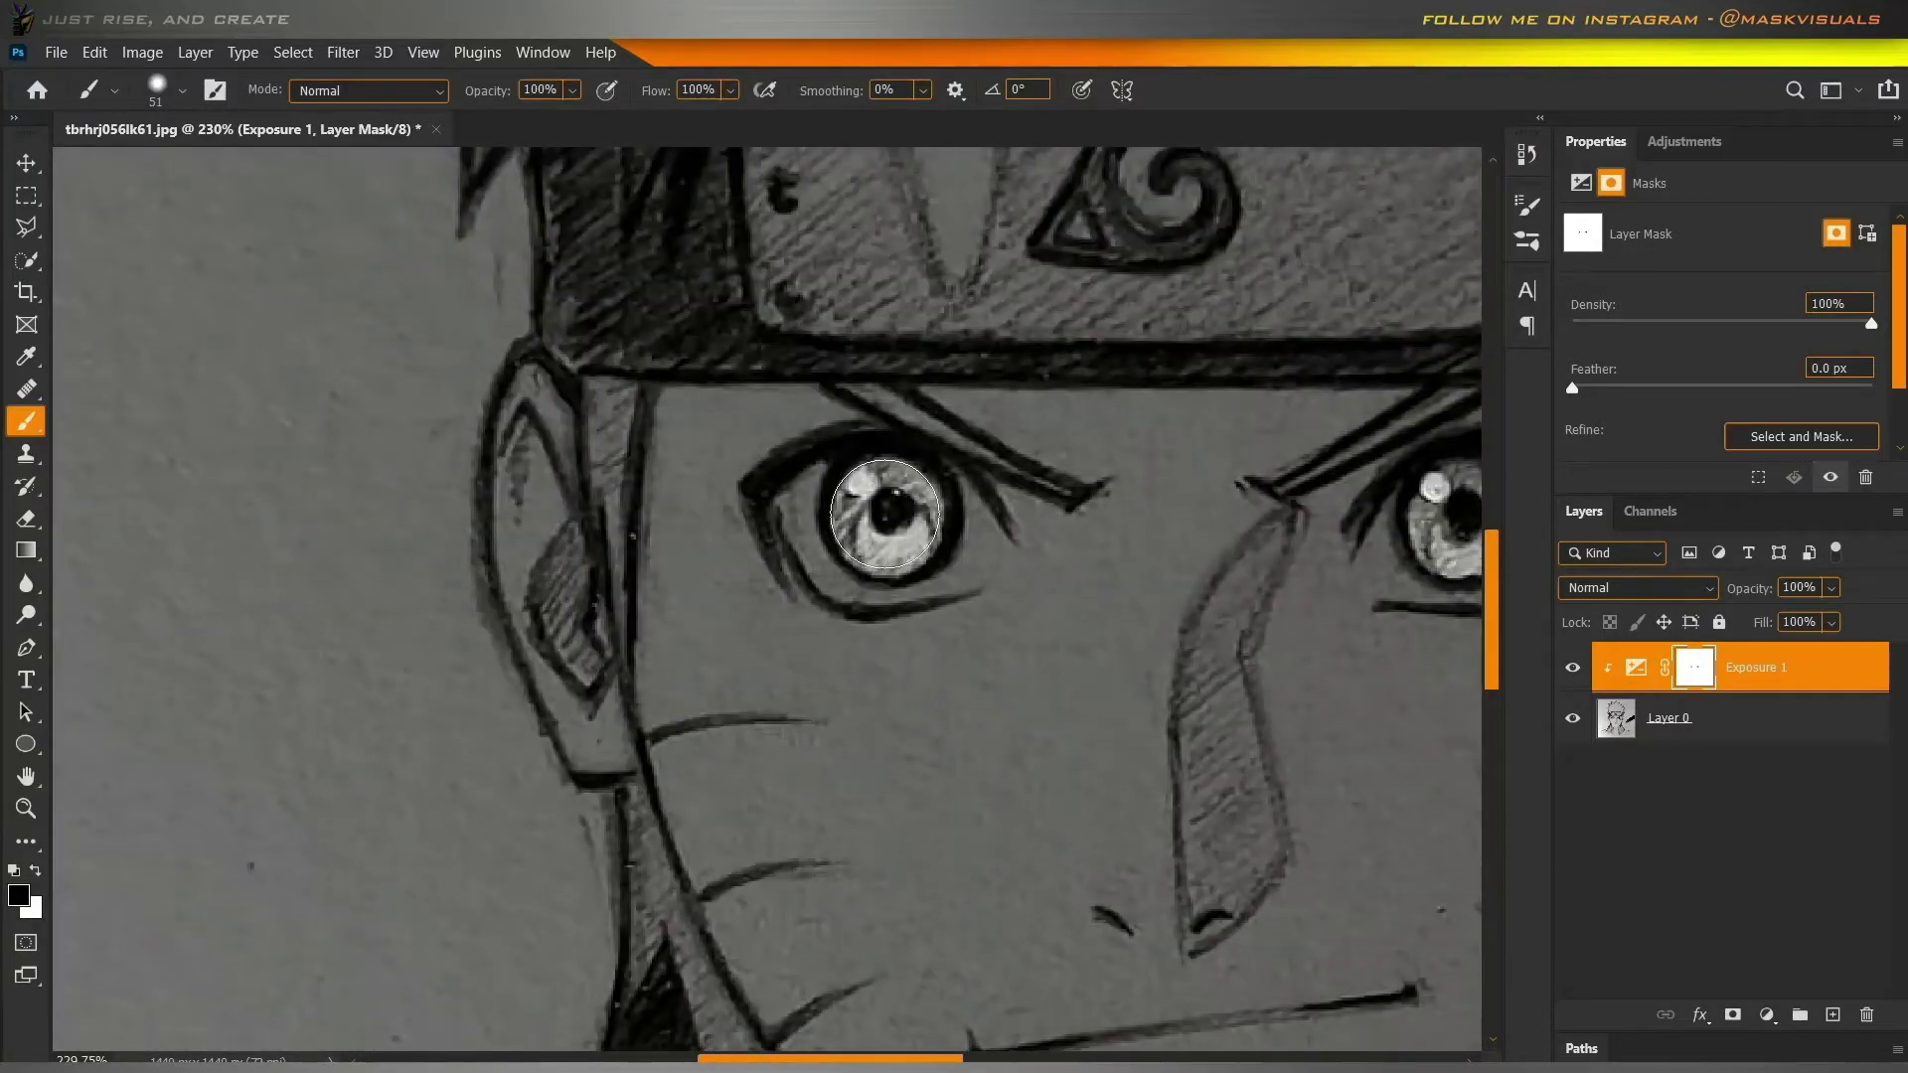
pyautogui.hotkey('ctrl', '0')
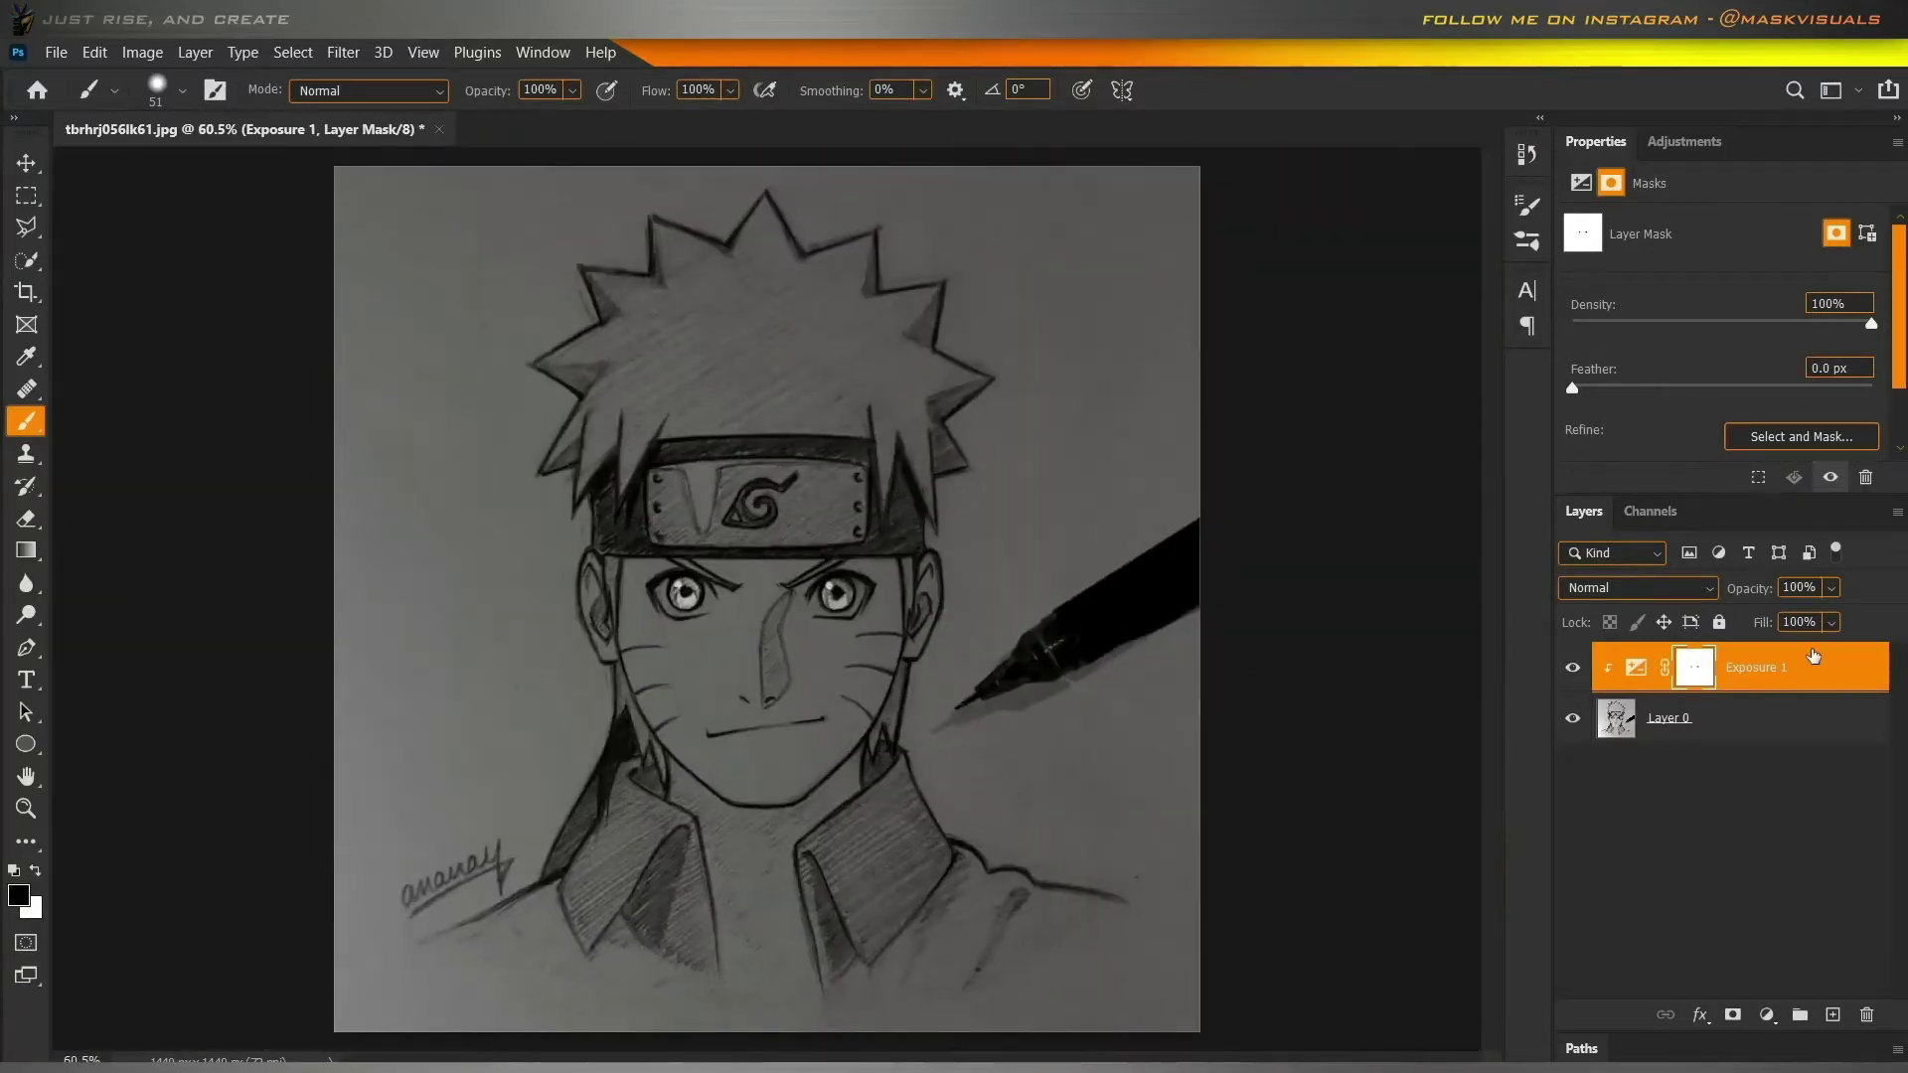
# Add a clipped Hue/Saturation adjustment above Exposure 1 with Colorize on, hue 205, saturation 76 and lightness +5.
pyautogui.click(1669, 144)
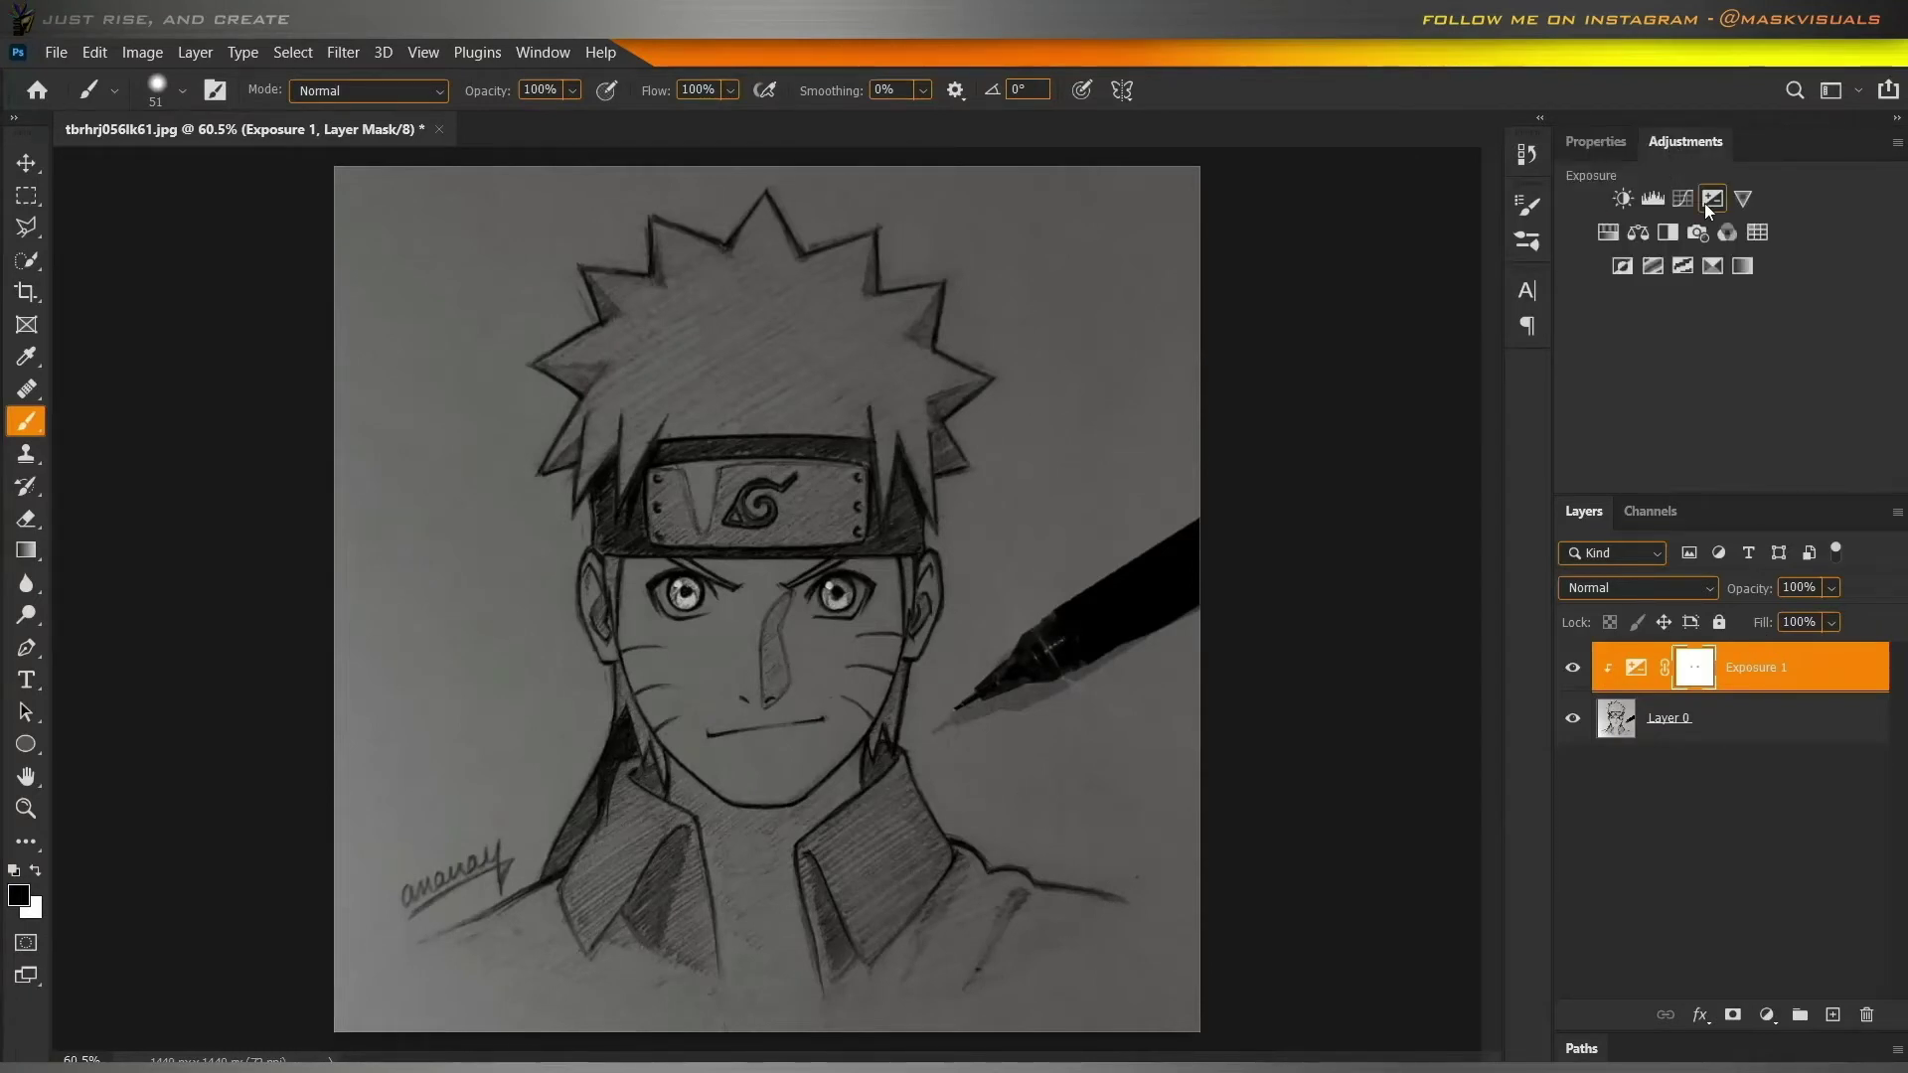
pyautogui.click(1607, 232)
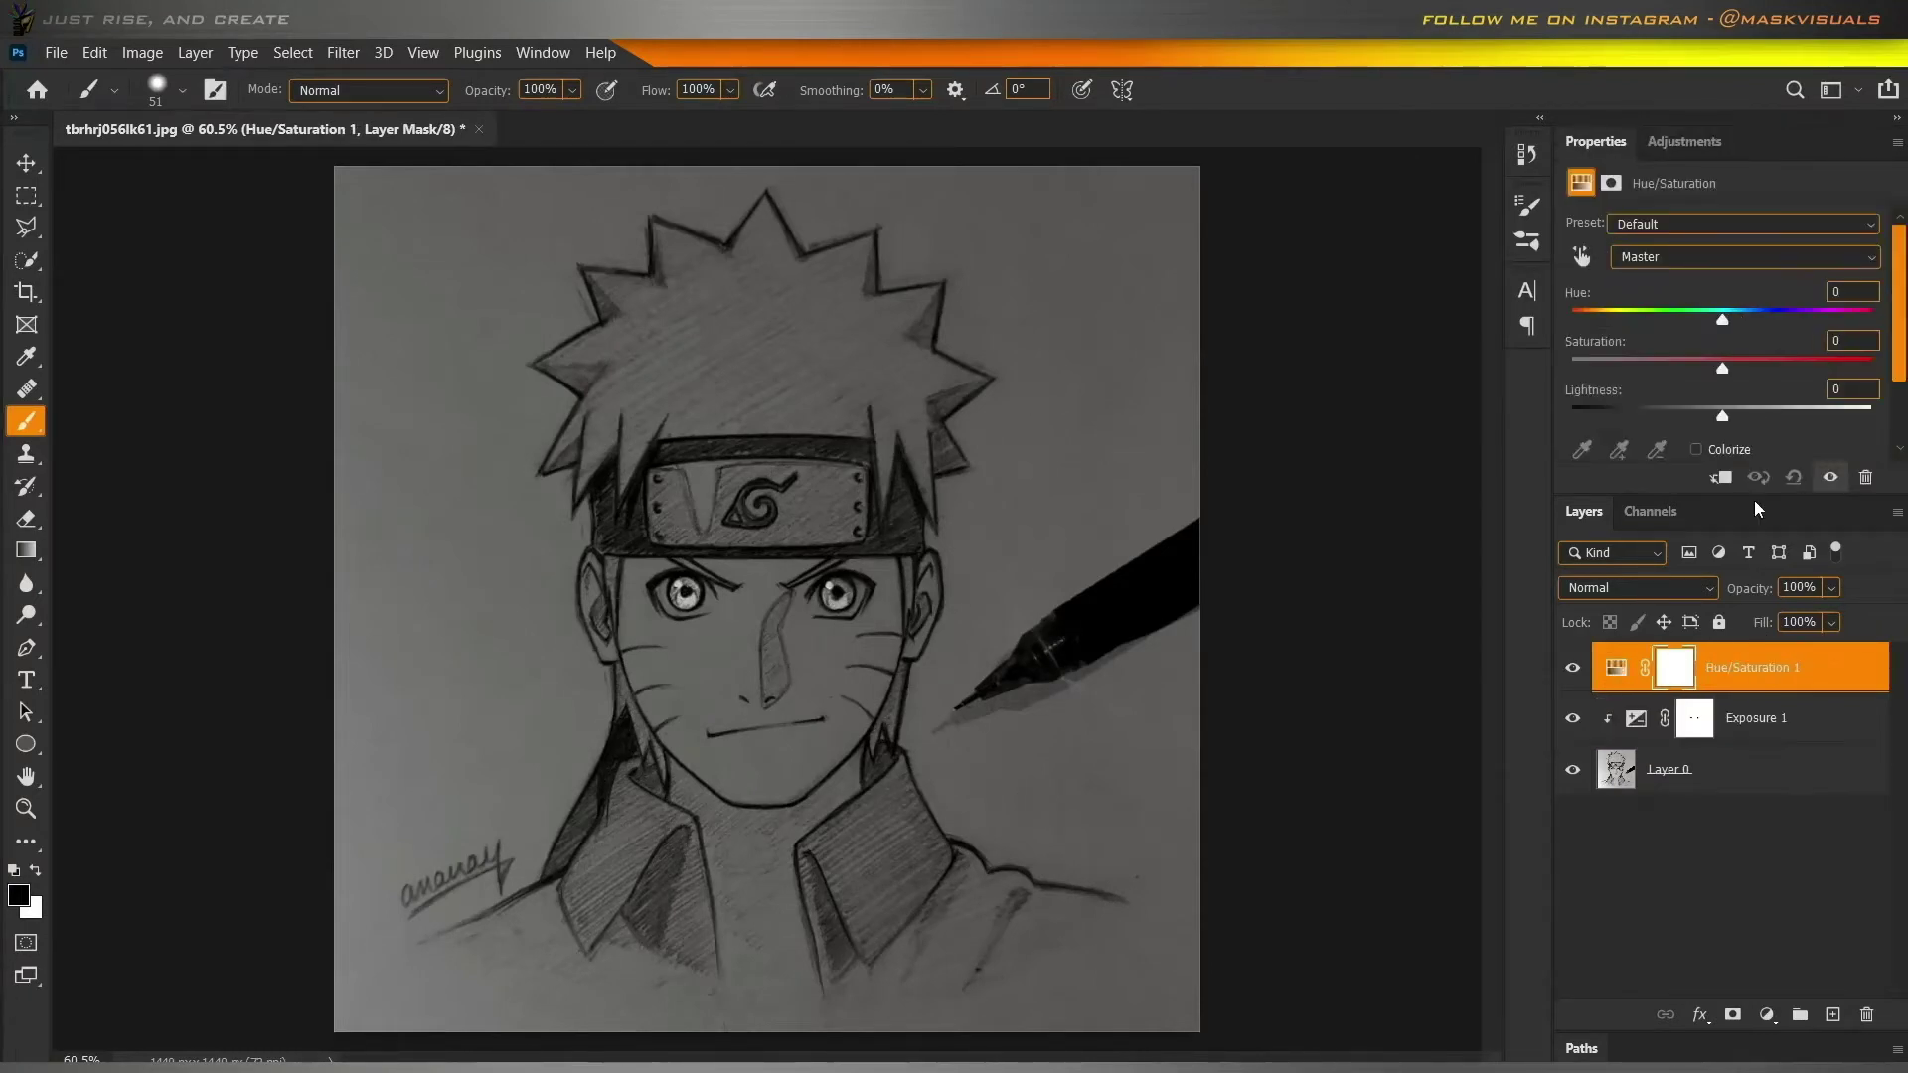
pyautogui.click(1722, 479)
pyautogui.click(1696, 449)
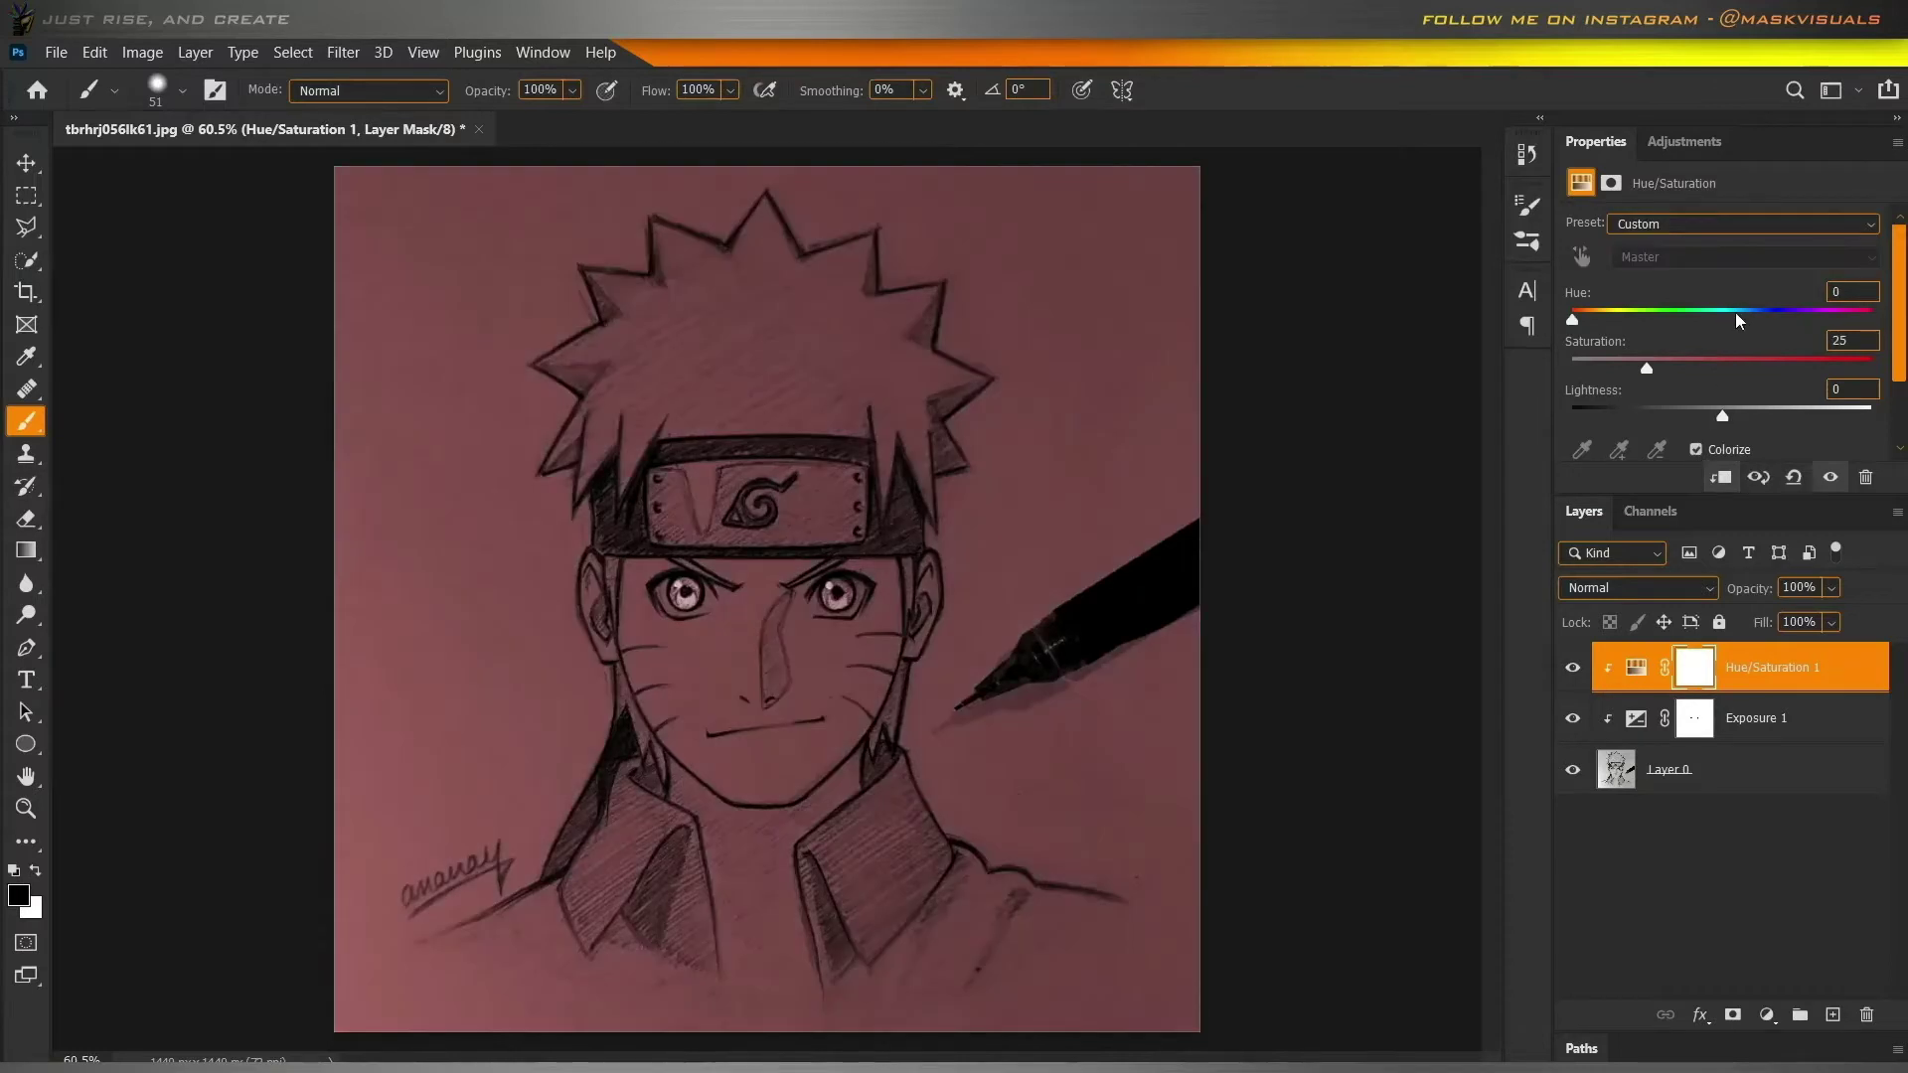
pyautogui.moveTo(1735, 312); pyautogui.dragTo(1744, 321)
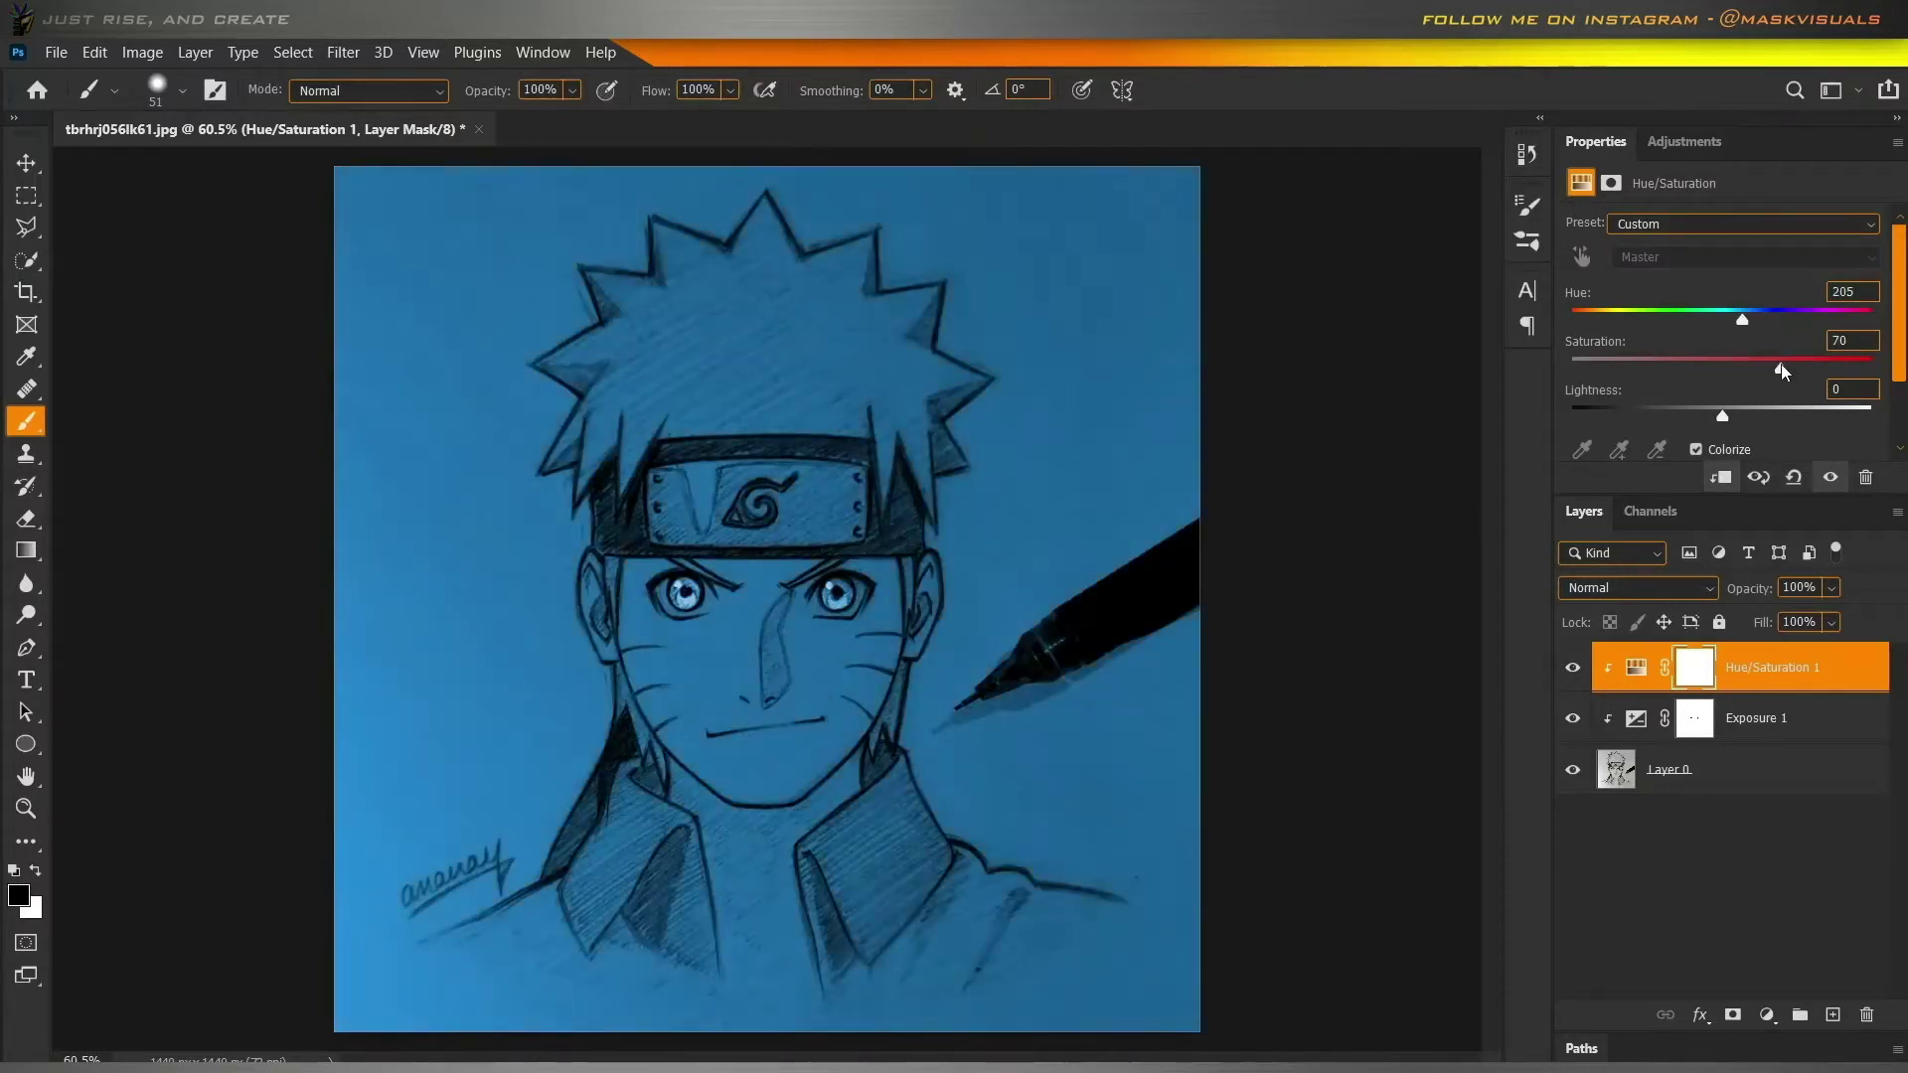
pyautogui.moveTo(1722, 416); pyautogui.dragTo(1729, 417)
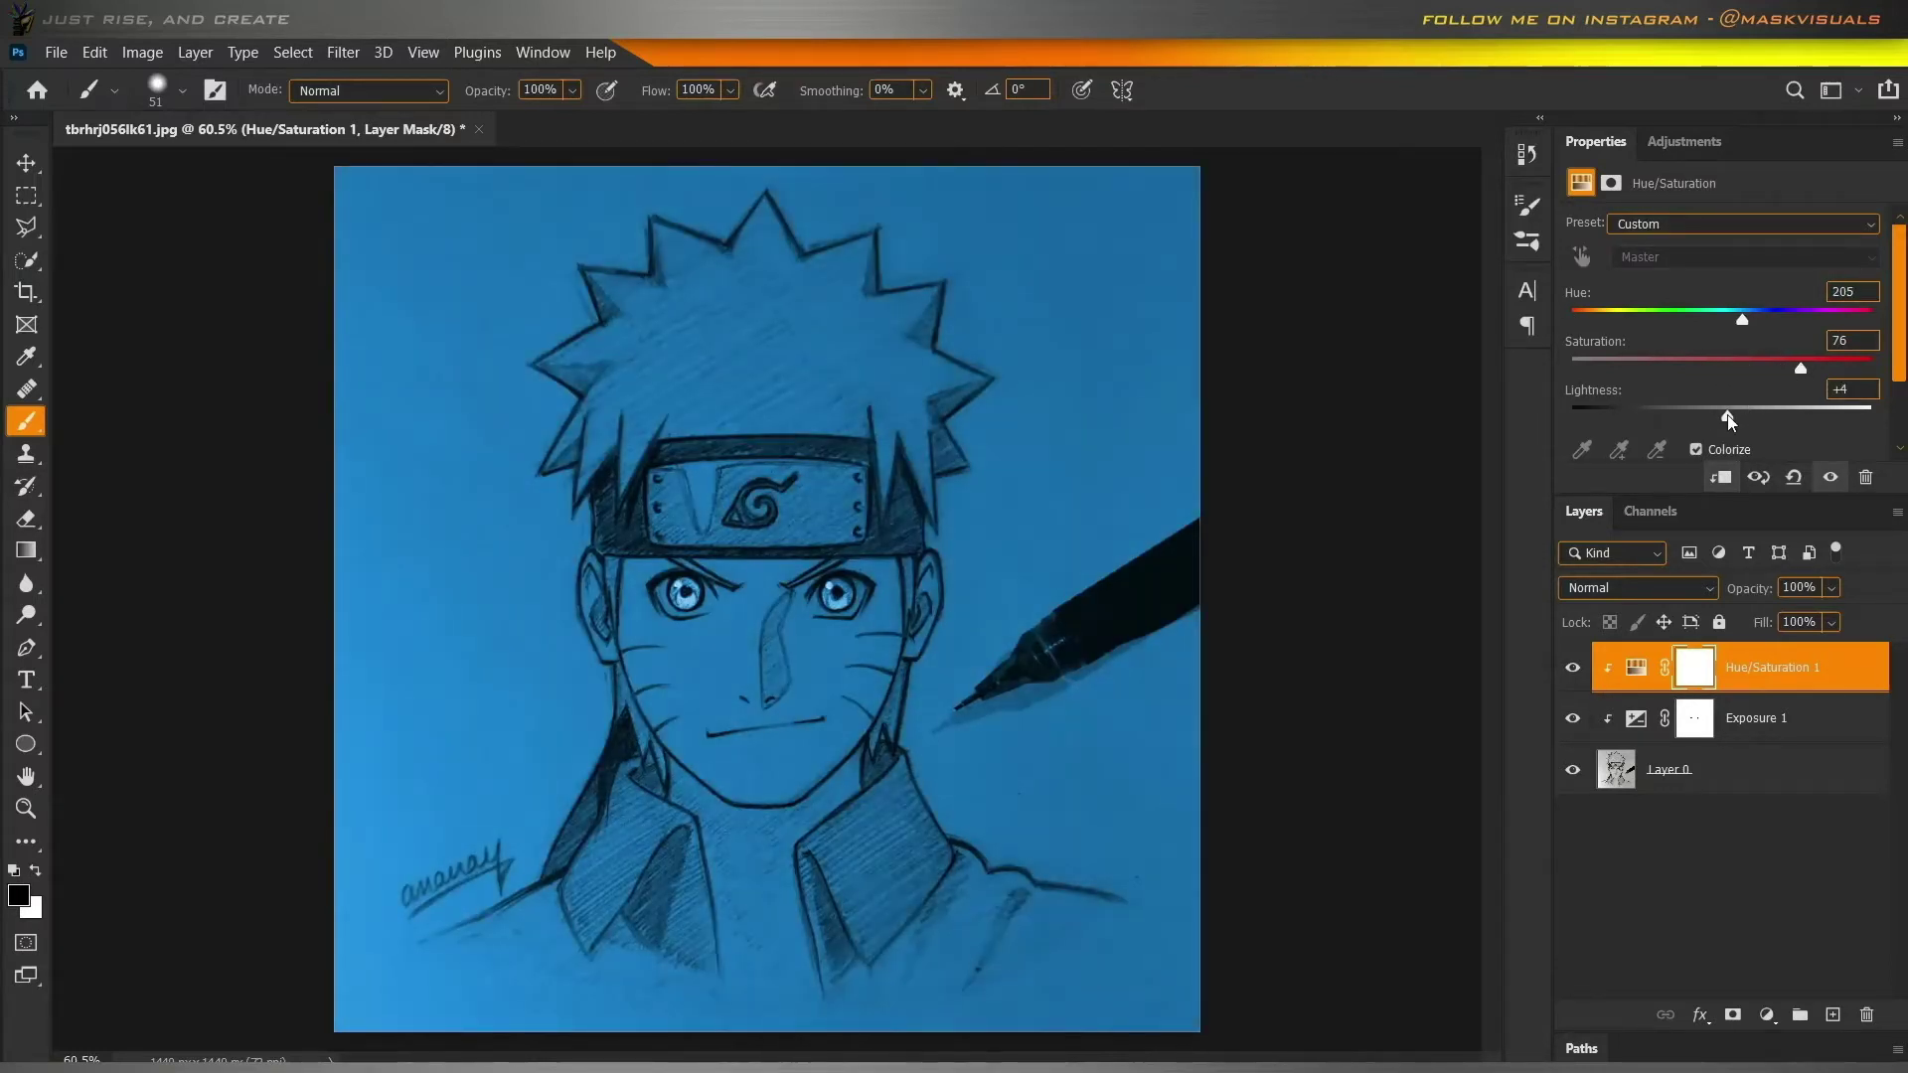
# Invert the Hue/Saturation 1 mask and paint white over both irises to reveal the blue there.
pyautogui.click(1695, 669)
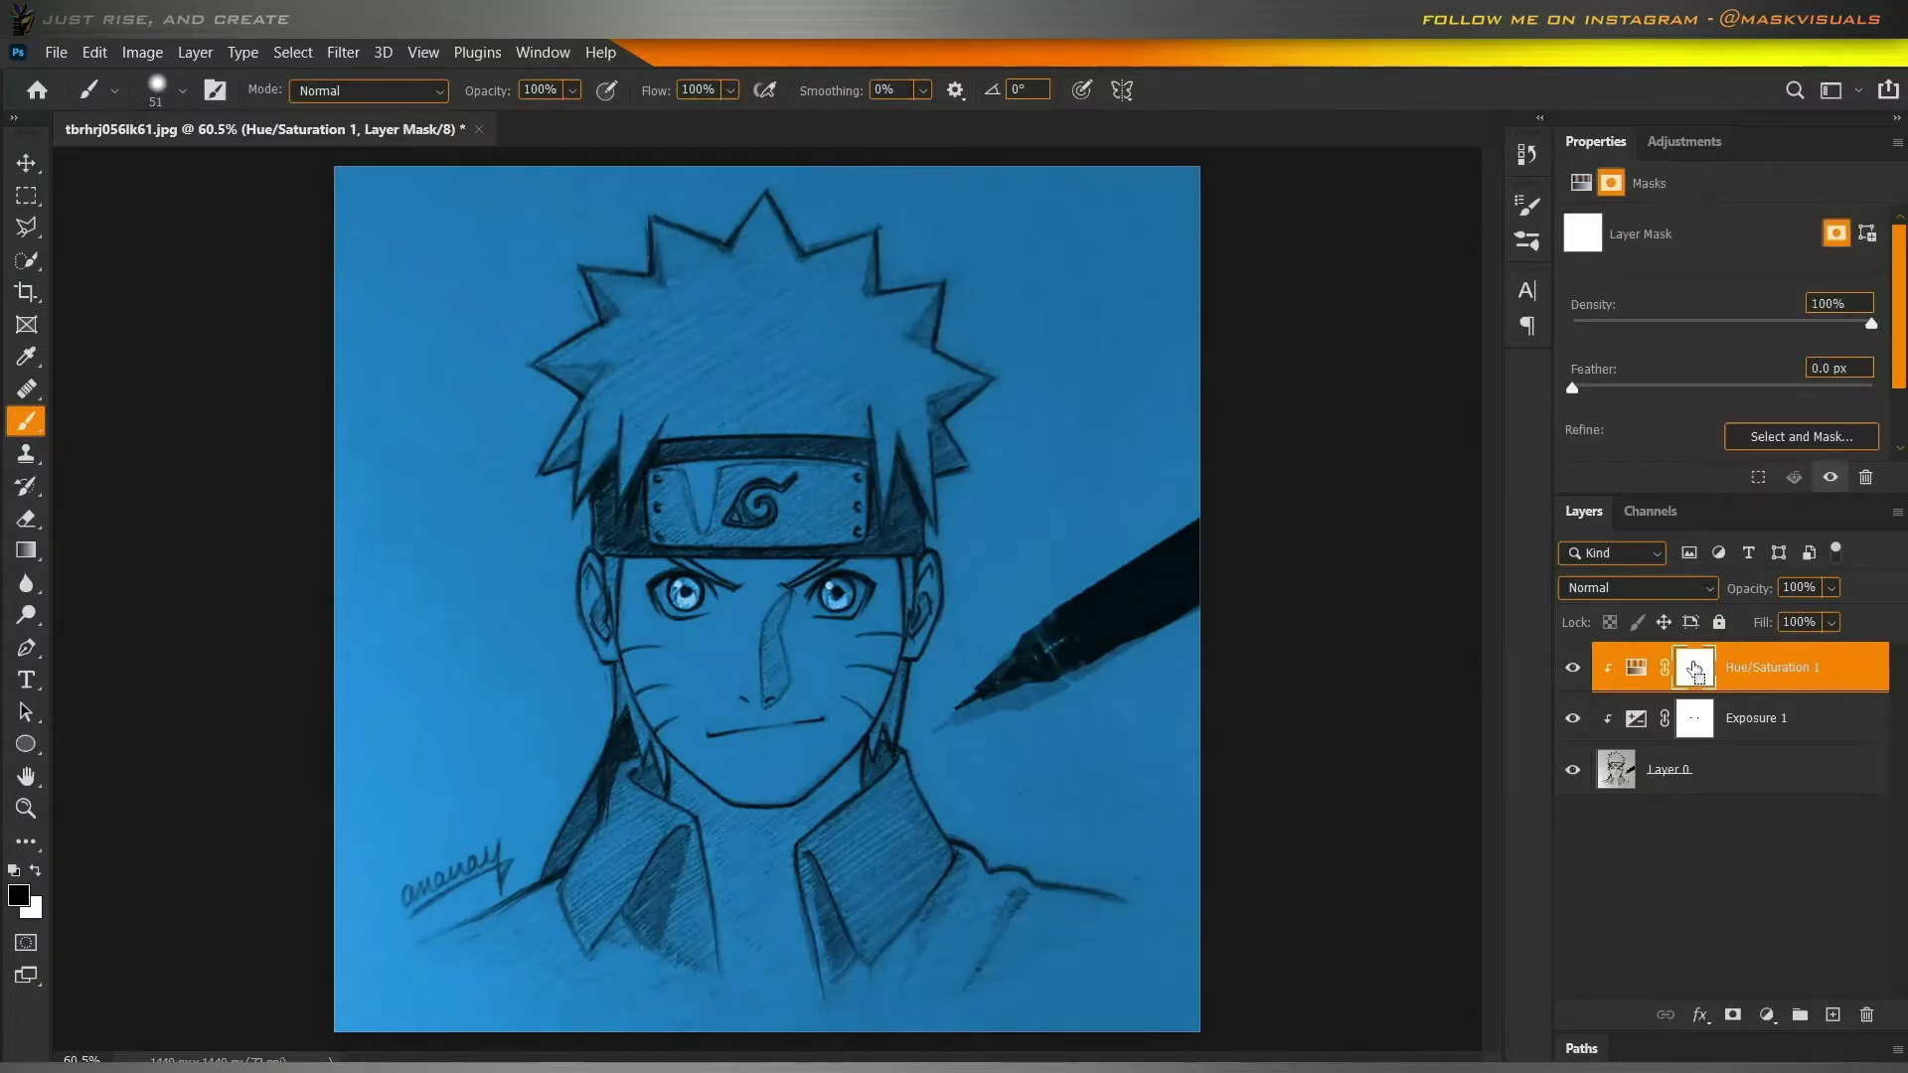
pyautogui.hotkey('ctrl', 'i')
pyautogui.scroll(6, 924, 612)
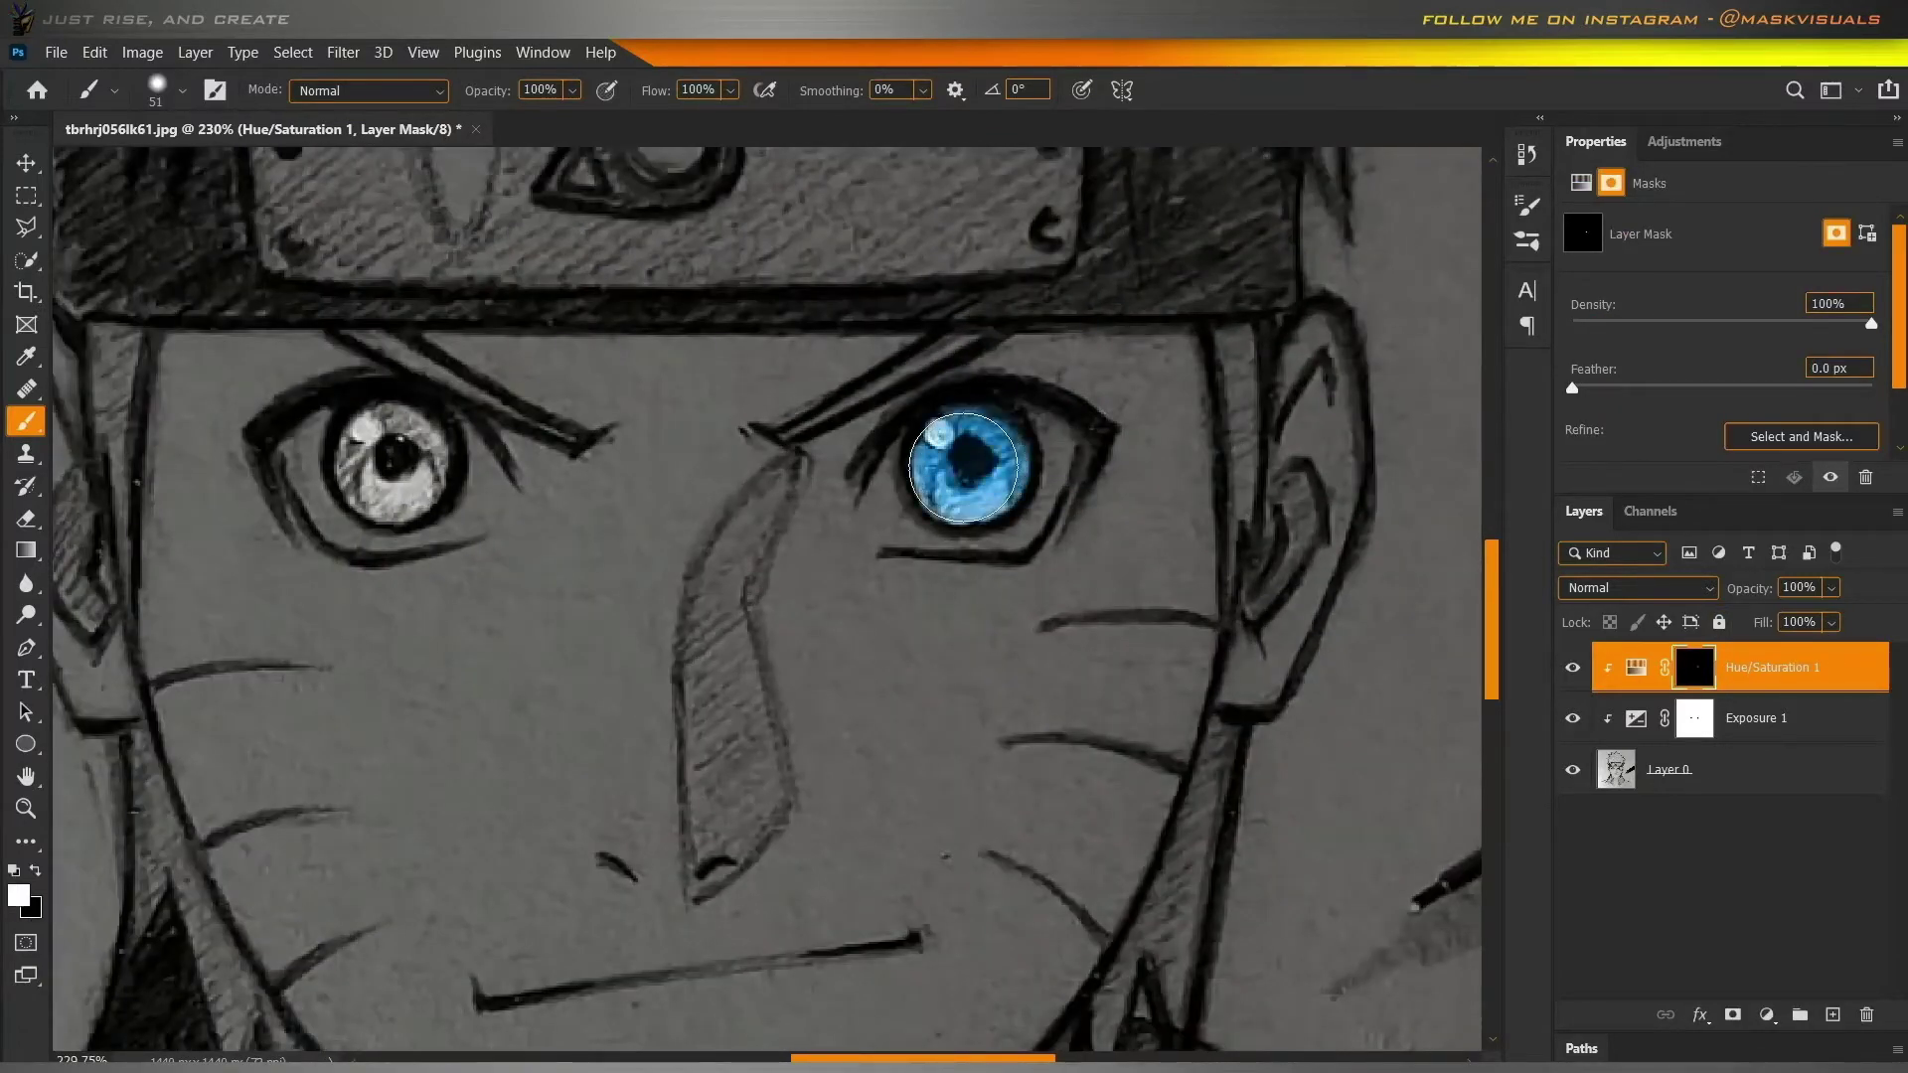
pyautogui.moveTo(799, 481); pyautogui.dragTo(1258, 493)
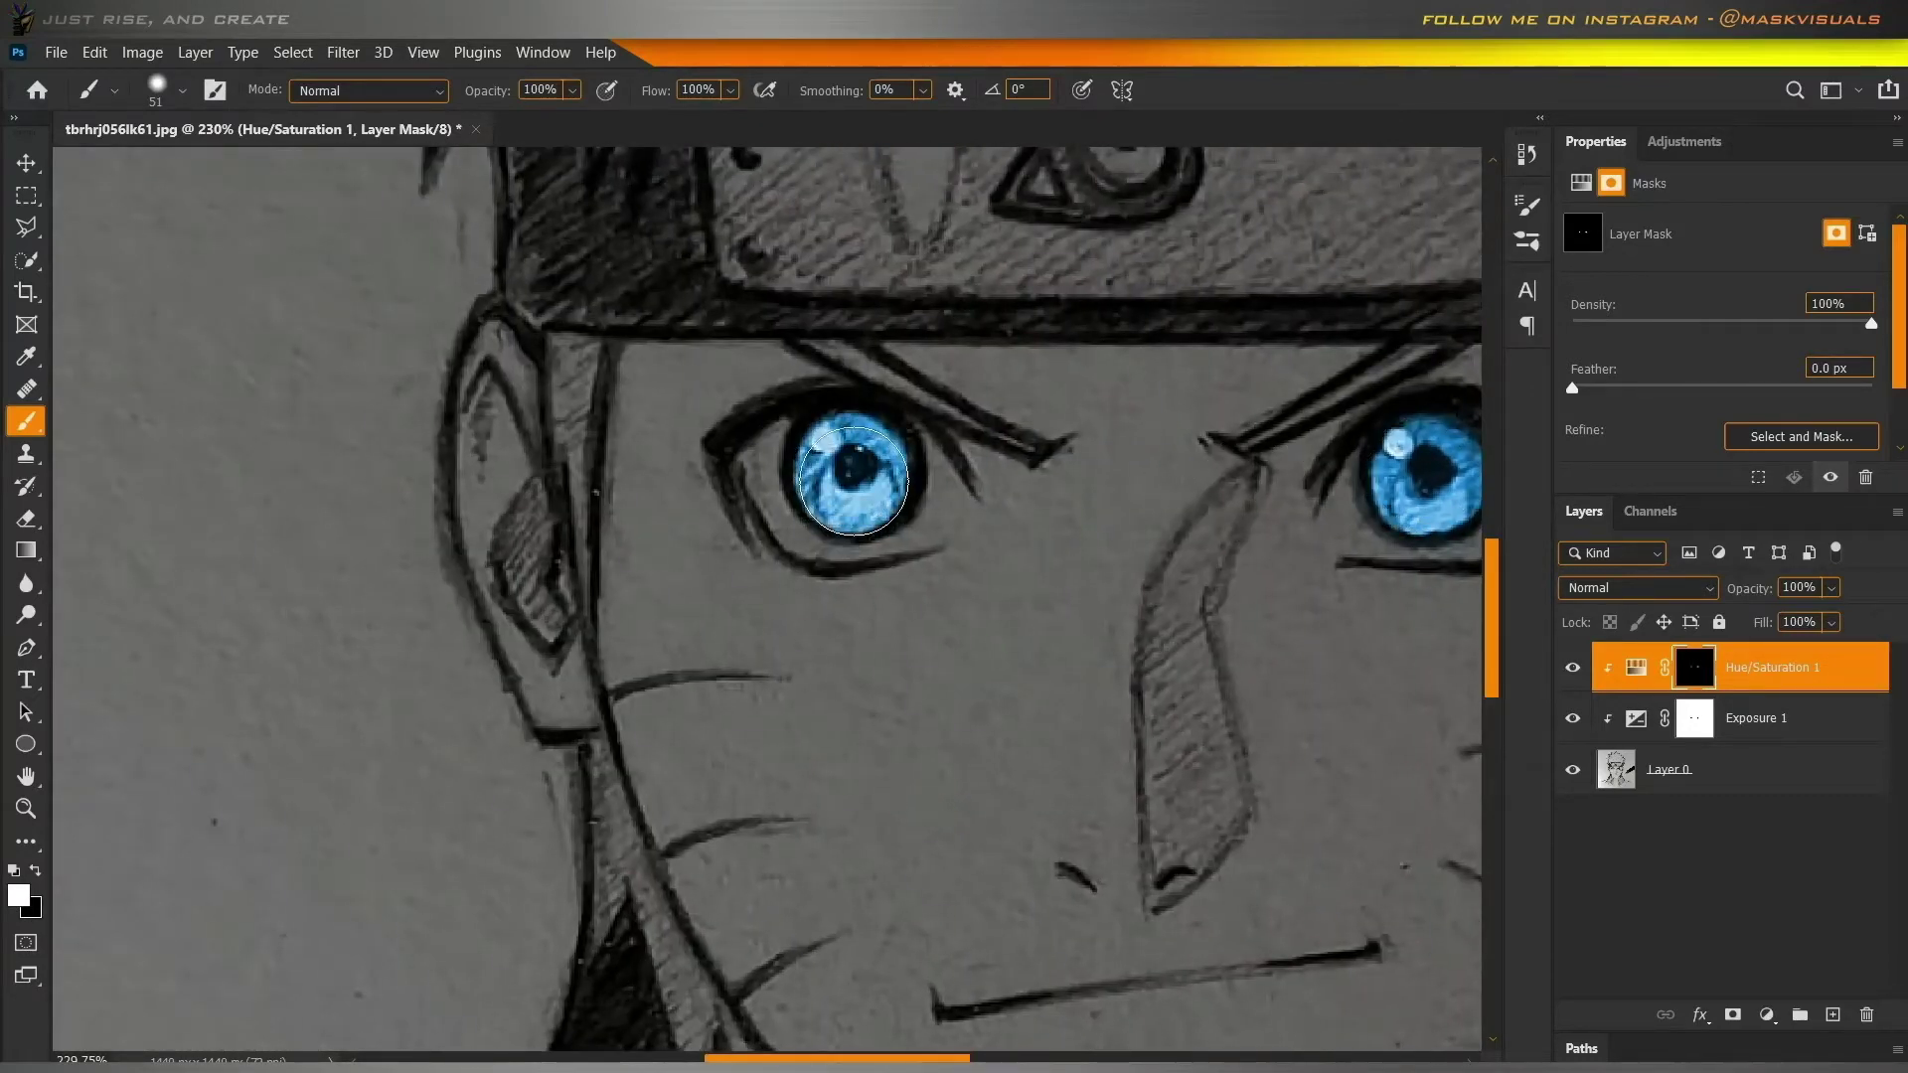
pyautogui.scroll(-8, 1013, 574)
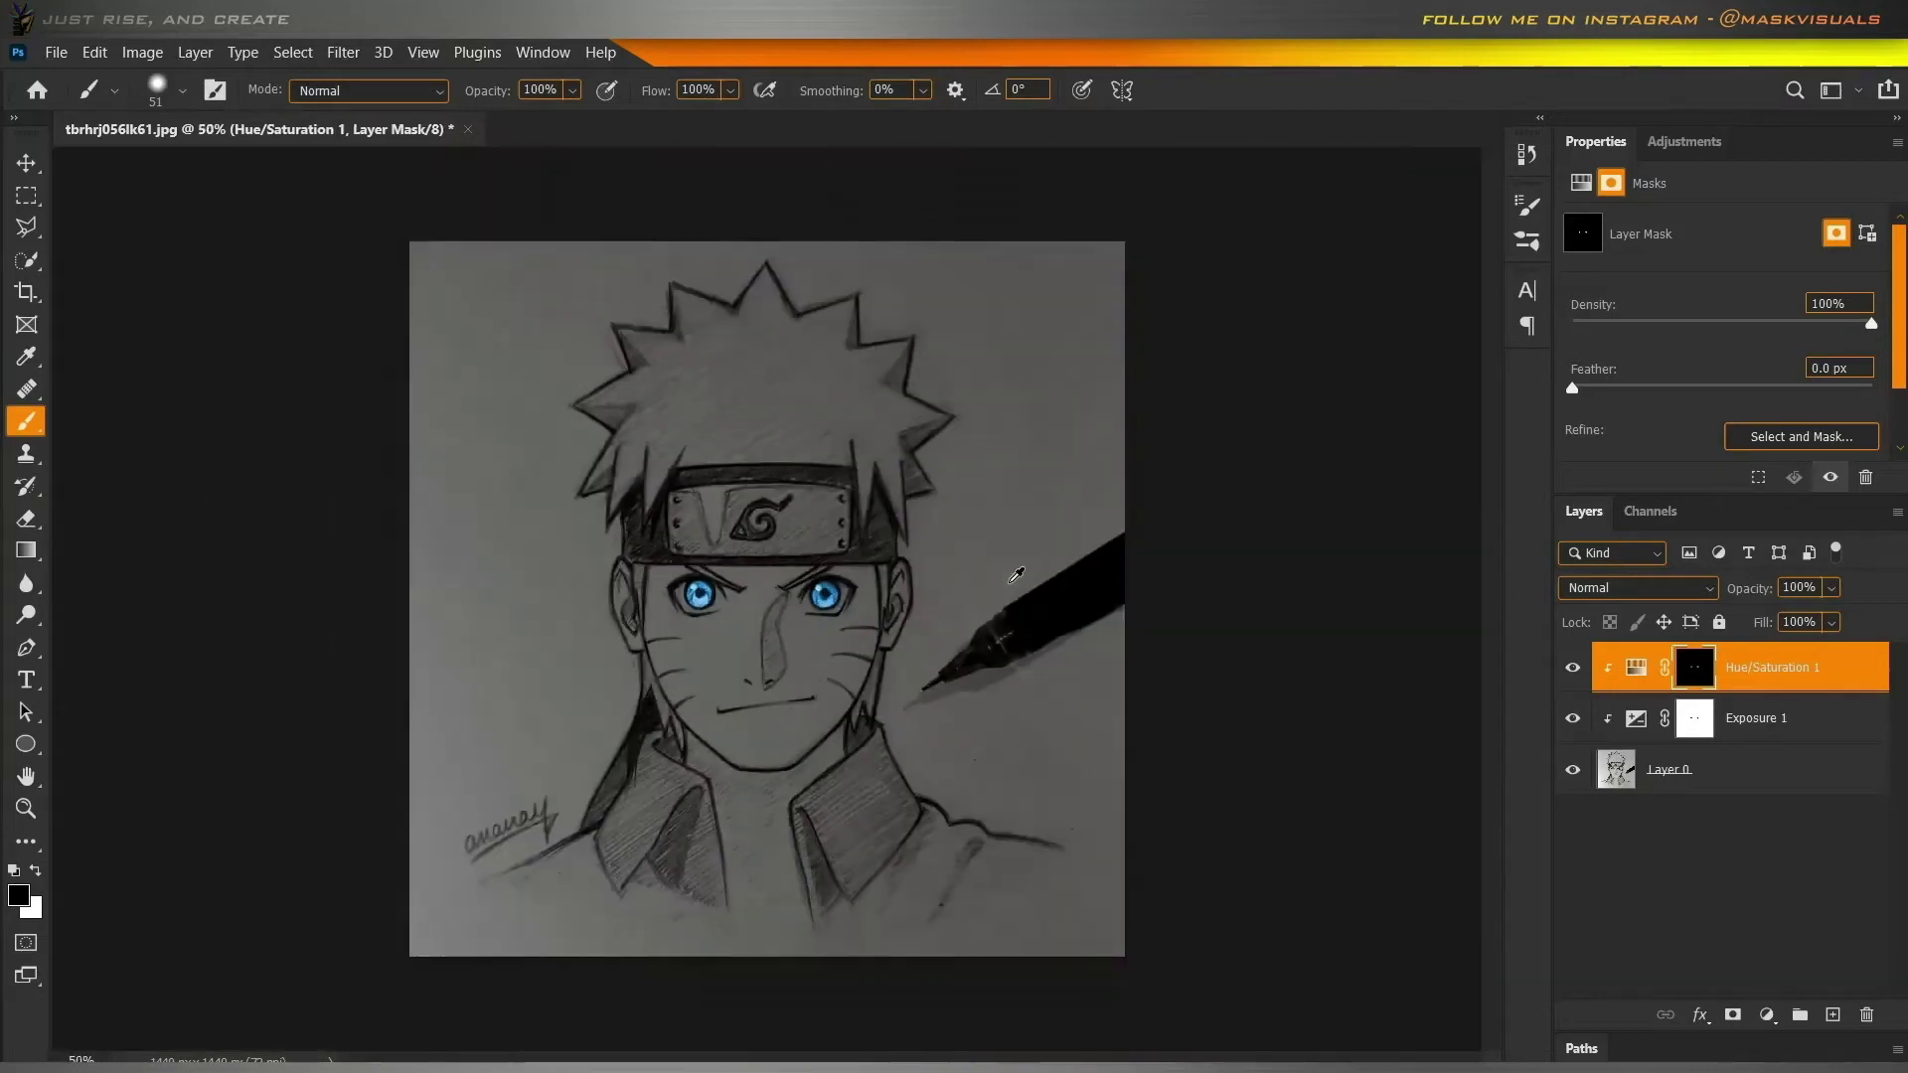
pyautogui.scroll(4, 994, 572)
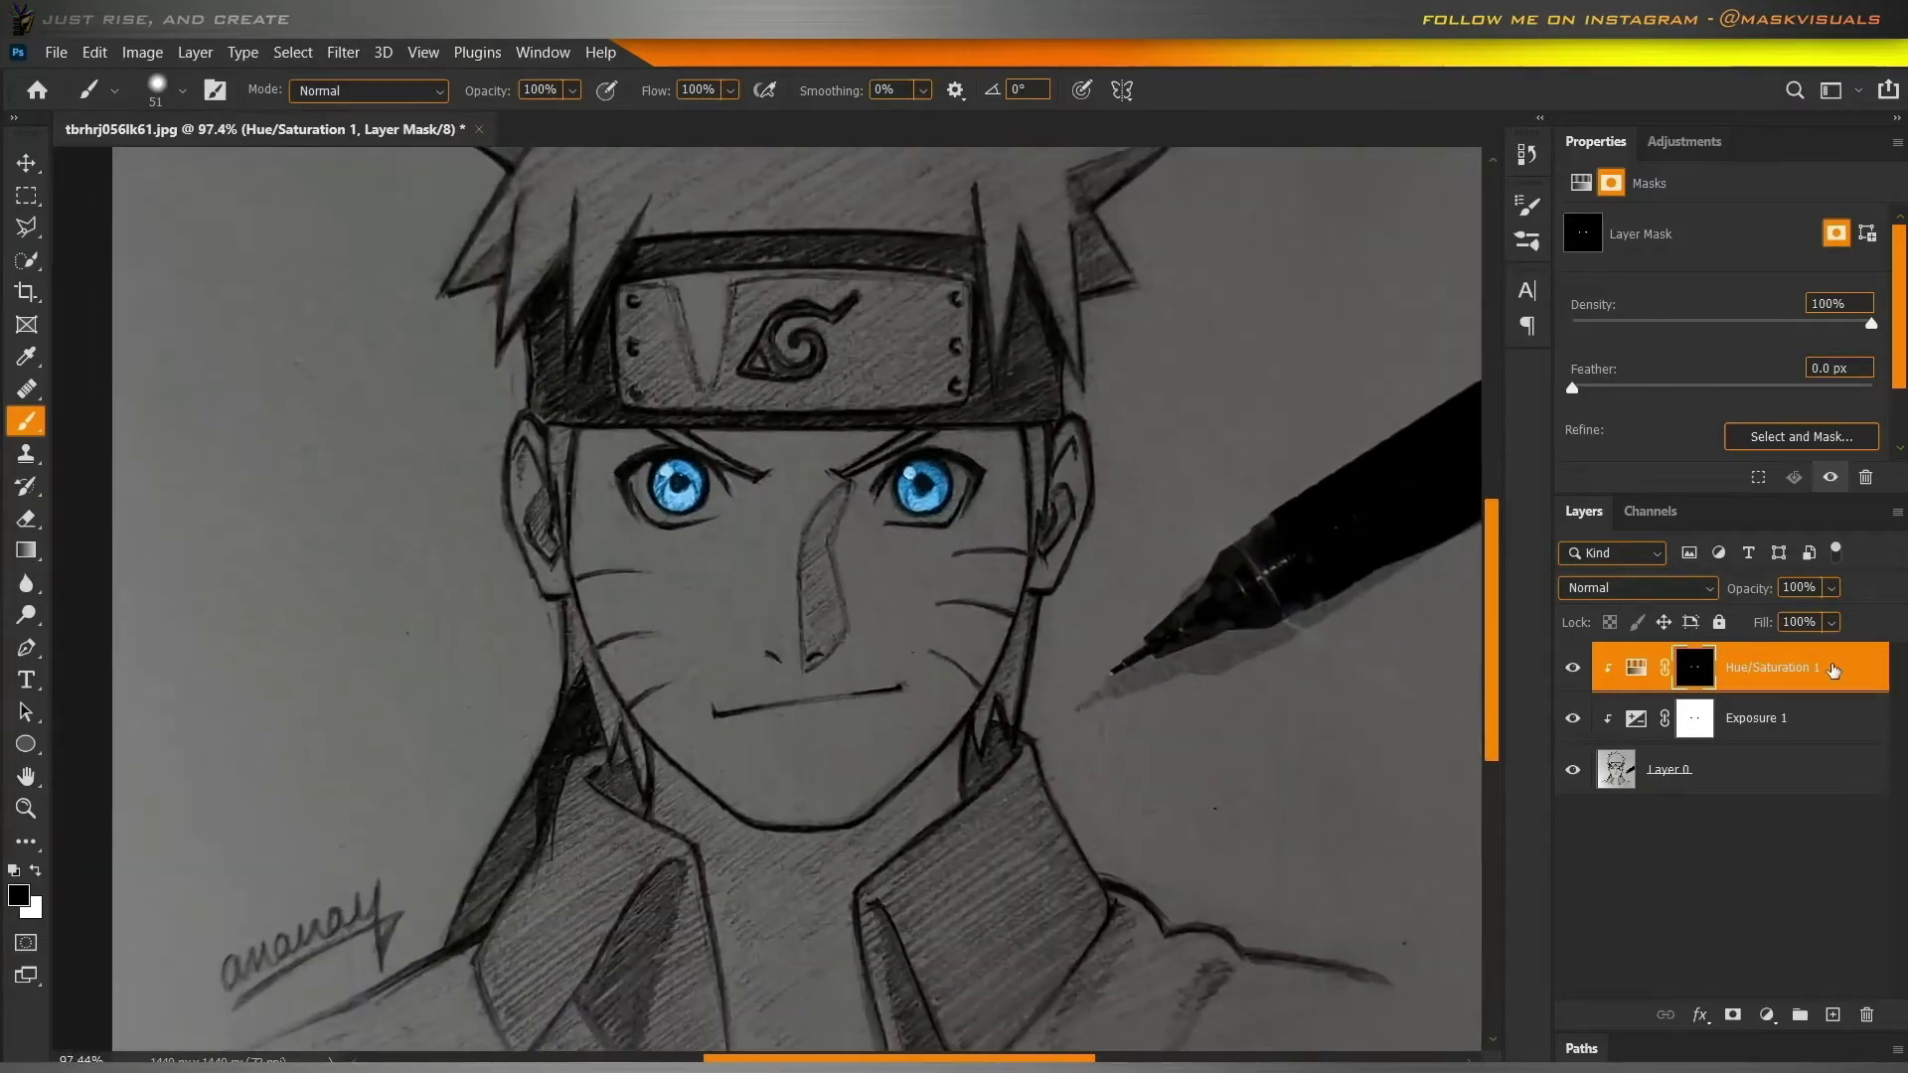
# Add a white Solid Color fill layer above the Hue/Saturation 1 adjustment.
pyautogui.click(1789, 671)
pyautogui.click(1767, 1013)
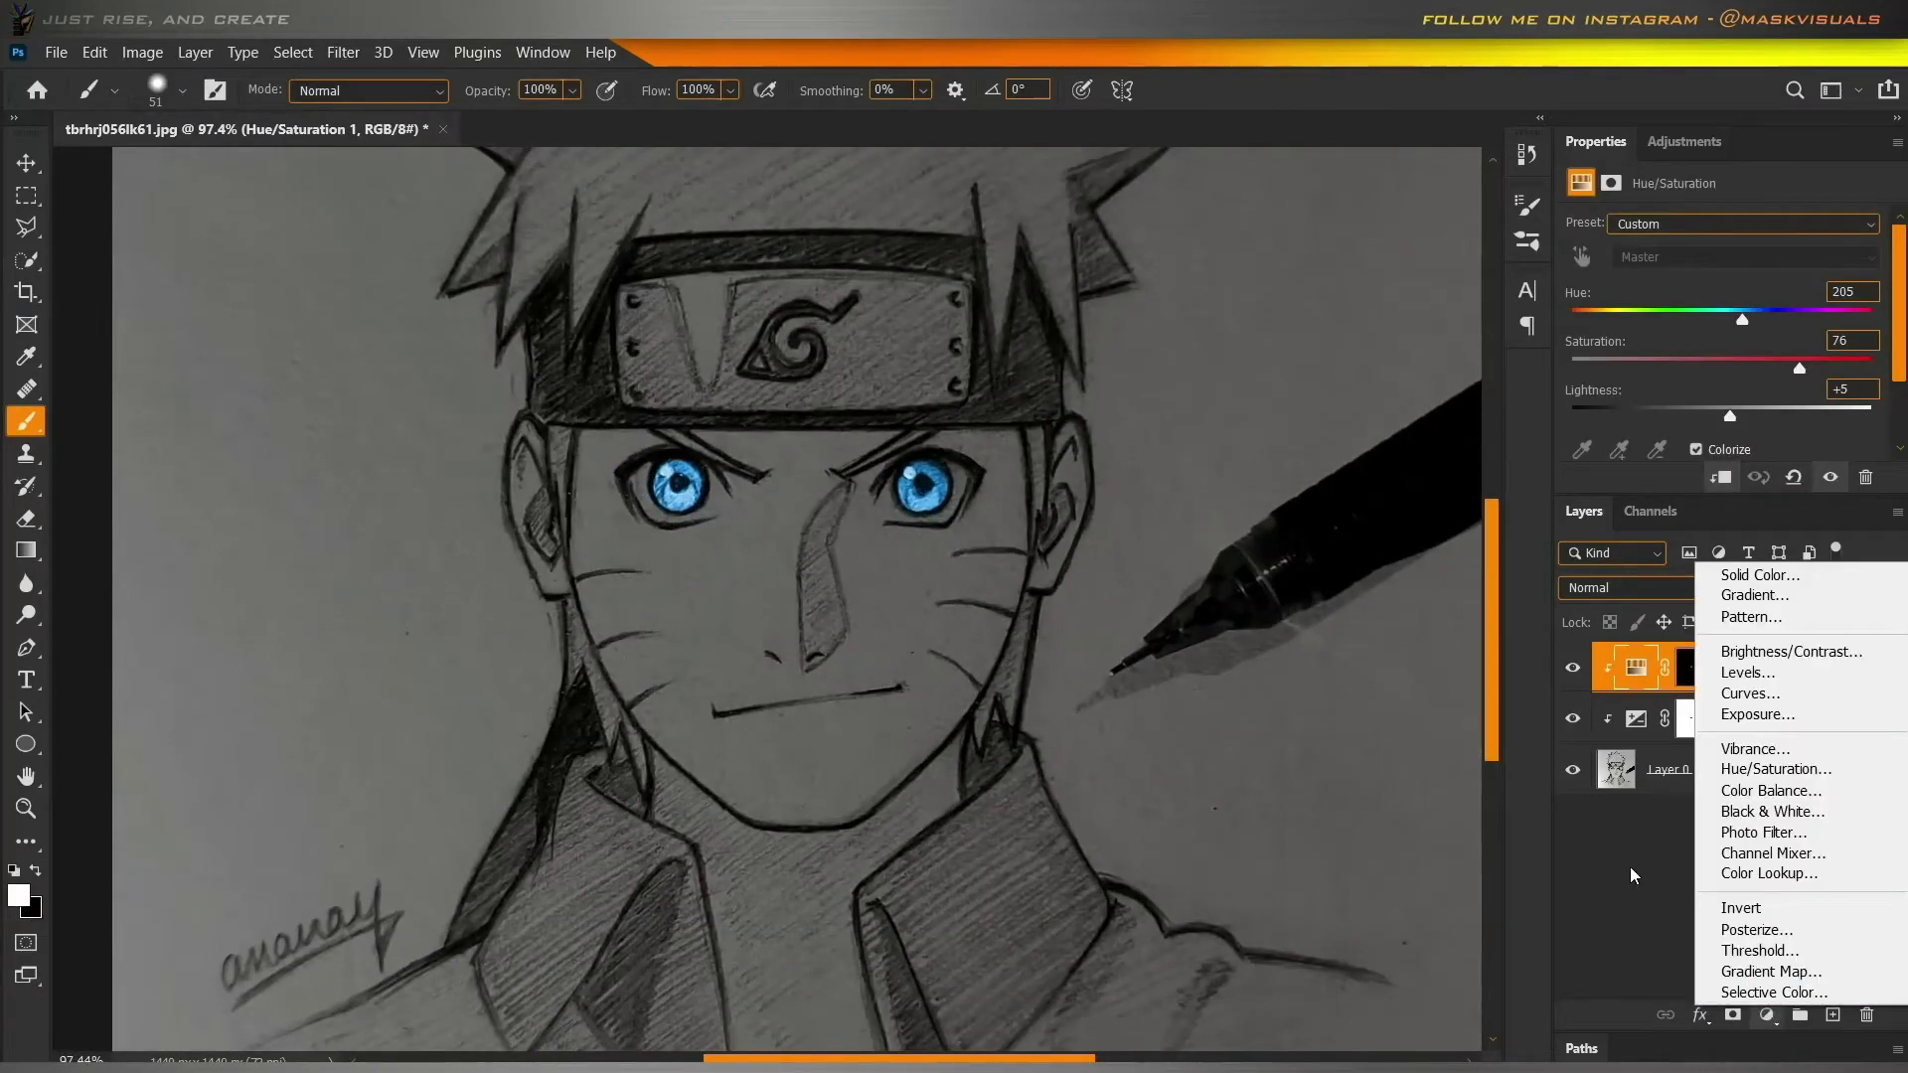
pyautogui.click(1138, 561)
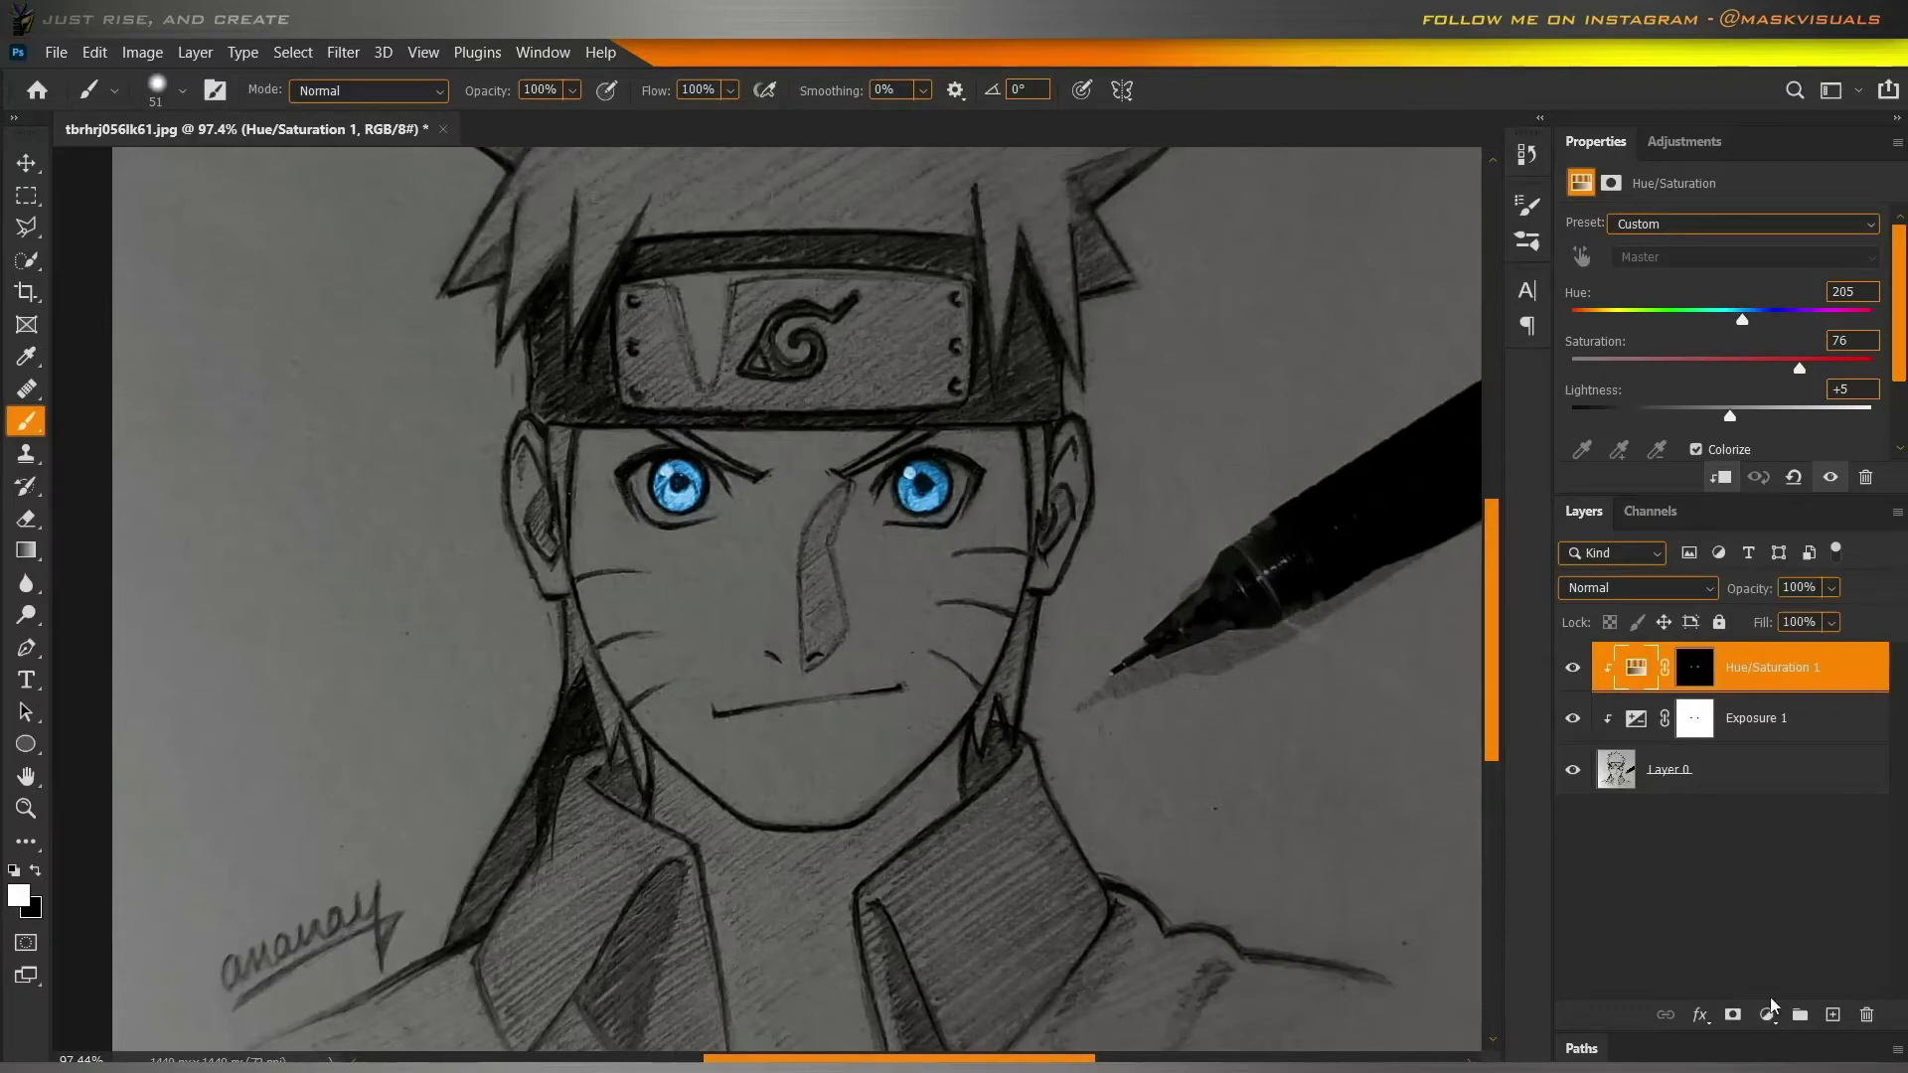
pyautogui.click(1769, 1014)
pyautogui.click(1784, 593)
pyautogui.press('Return')
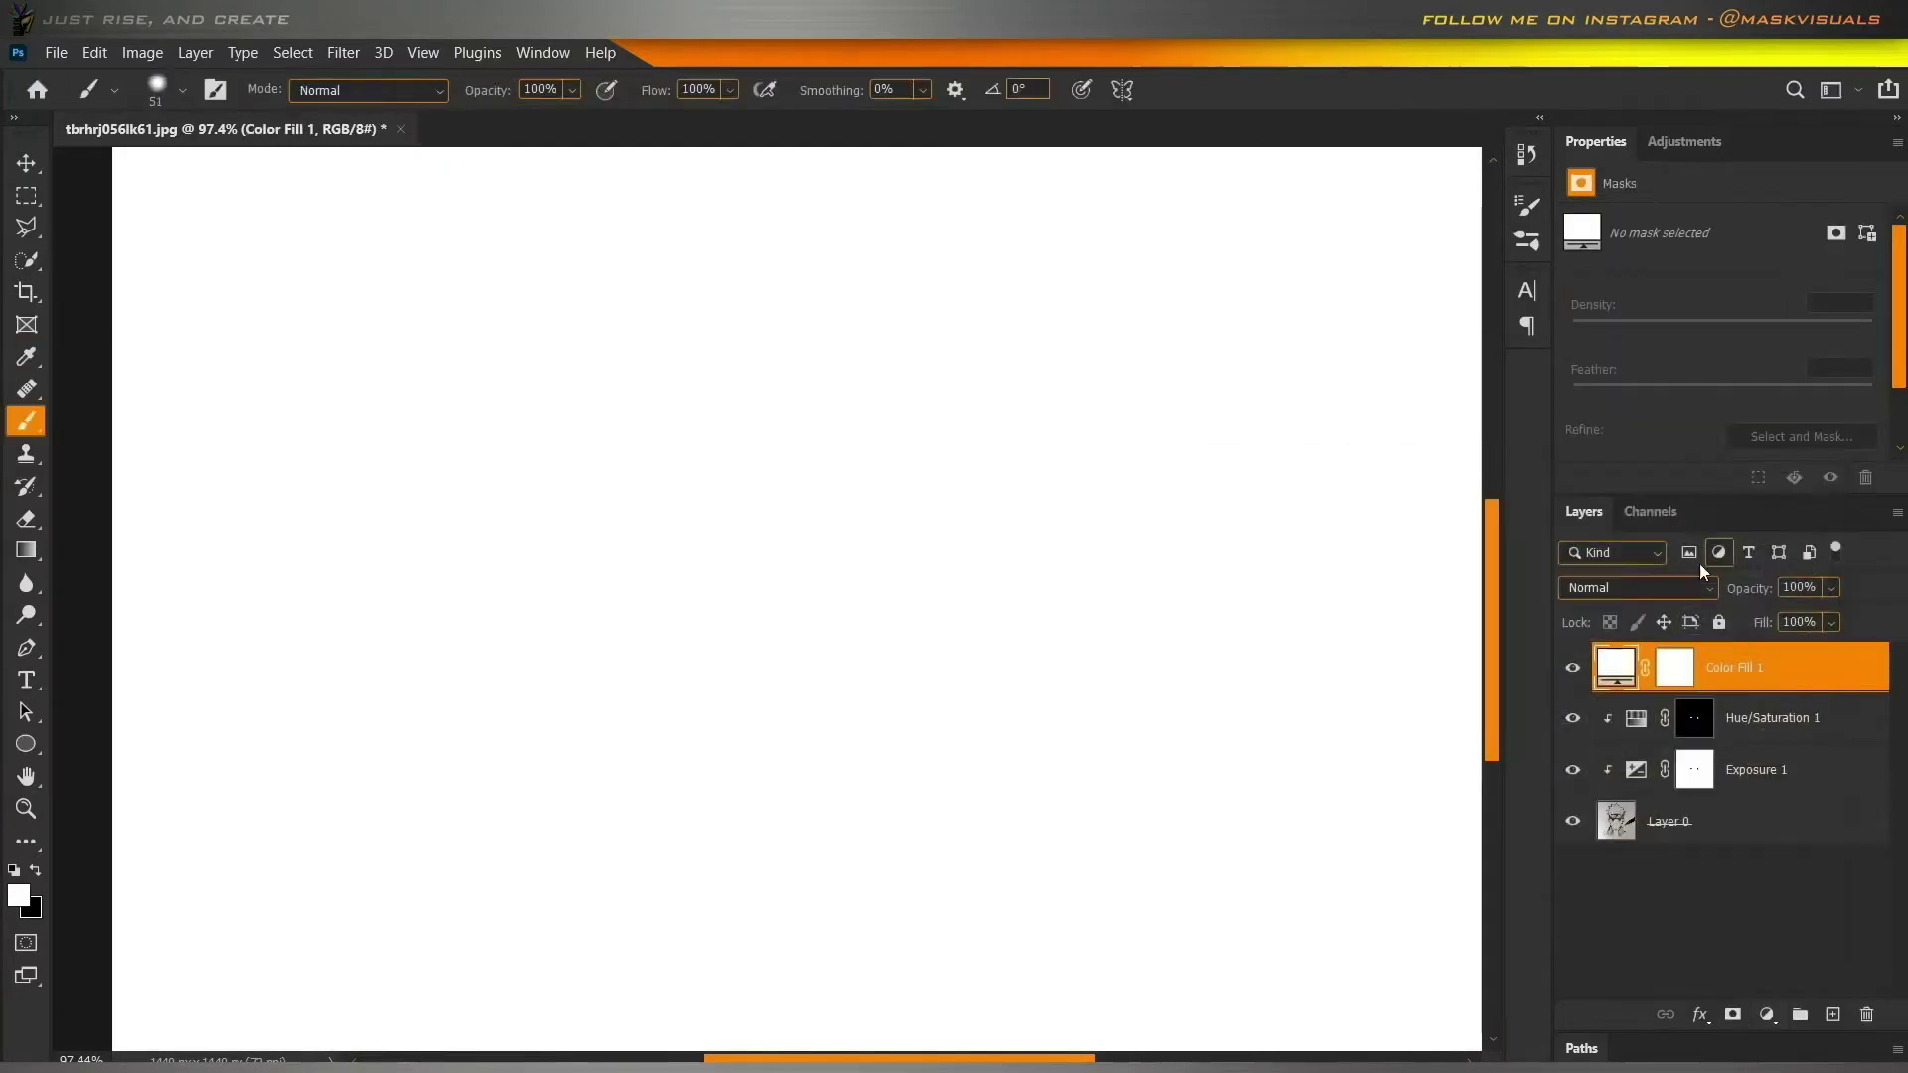
# Hide the Color Fill 1 layer and set its color to a blue sampled from the iris on the right.
pyautogui.click(1572, 667)
pyautogui.doubleClick(1615, 667)
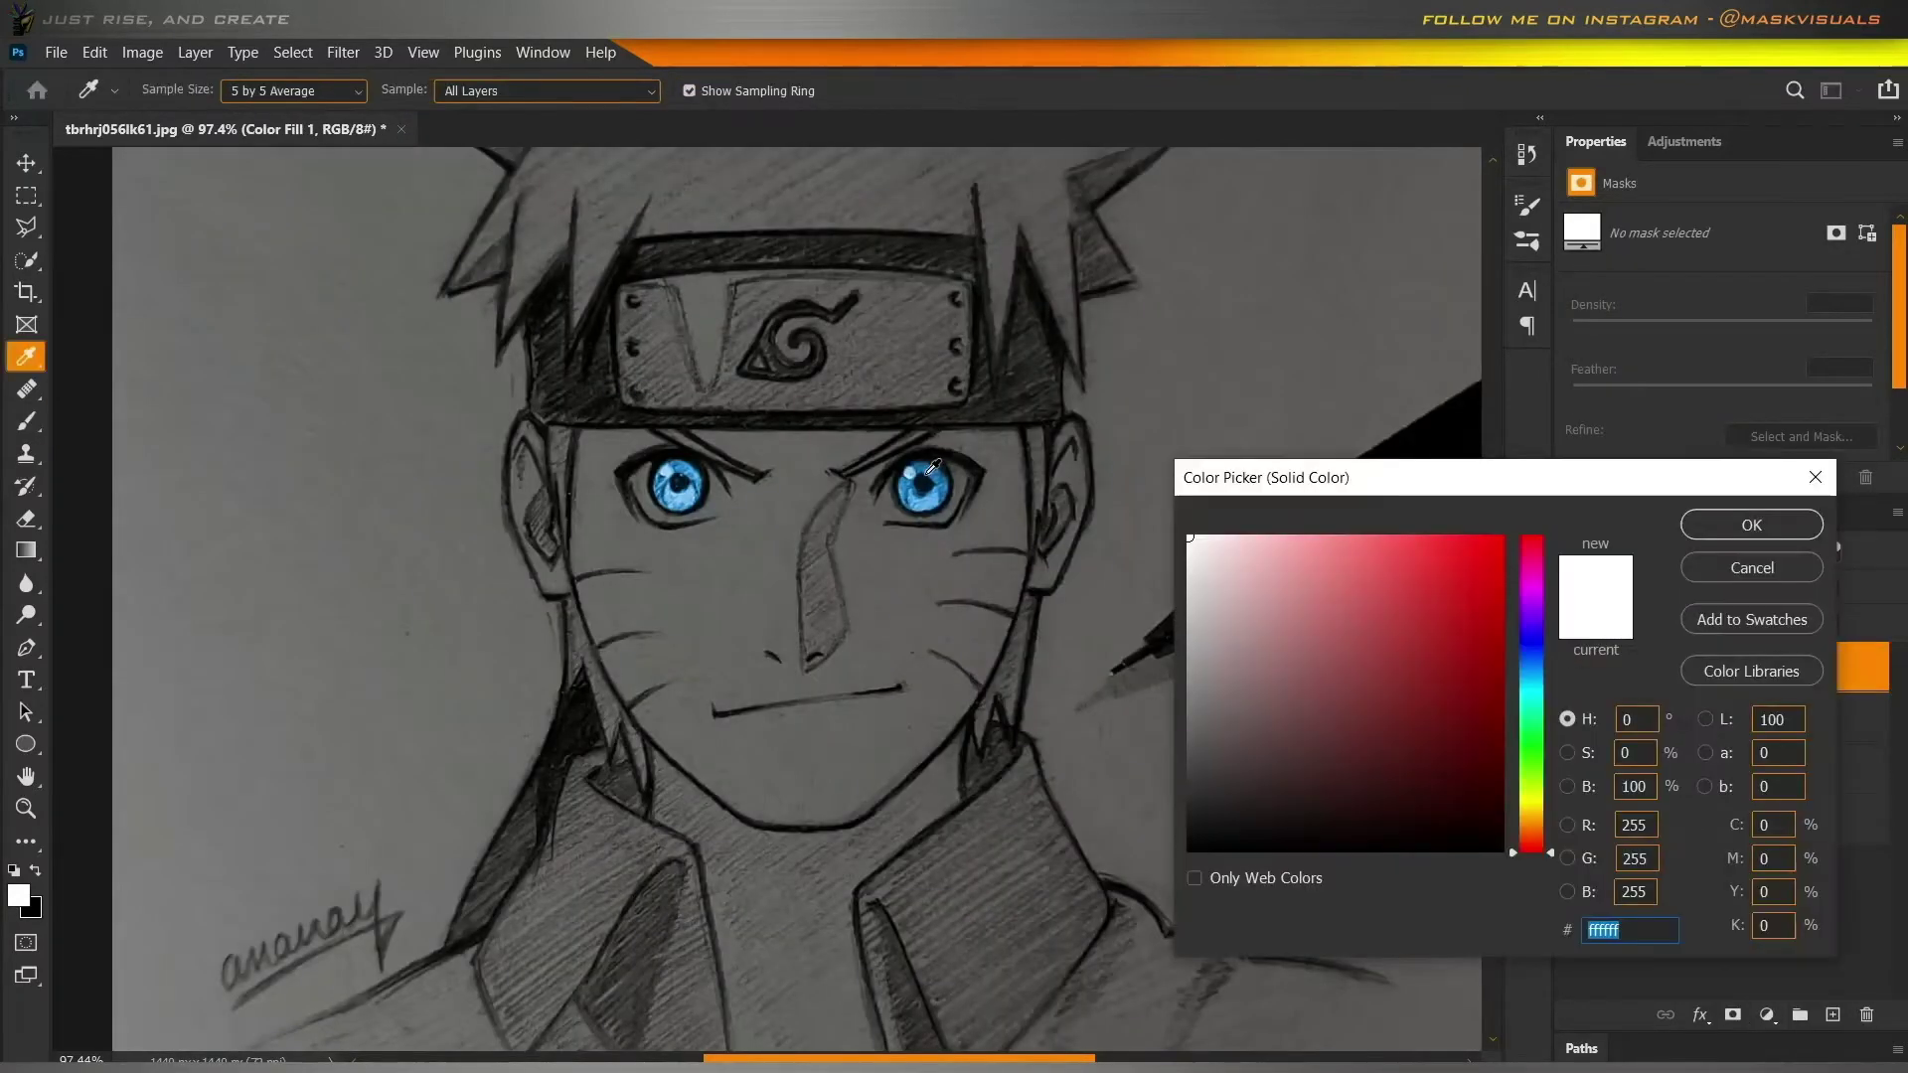
pyautogui.click(933, 470)
pyautogui.click(1751, 524)
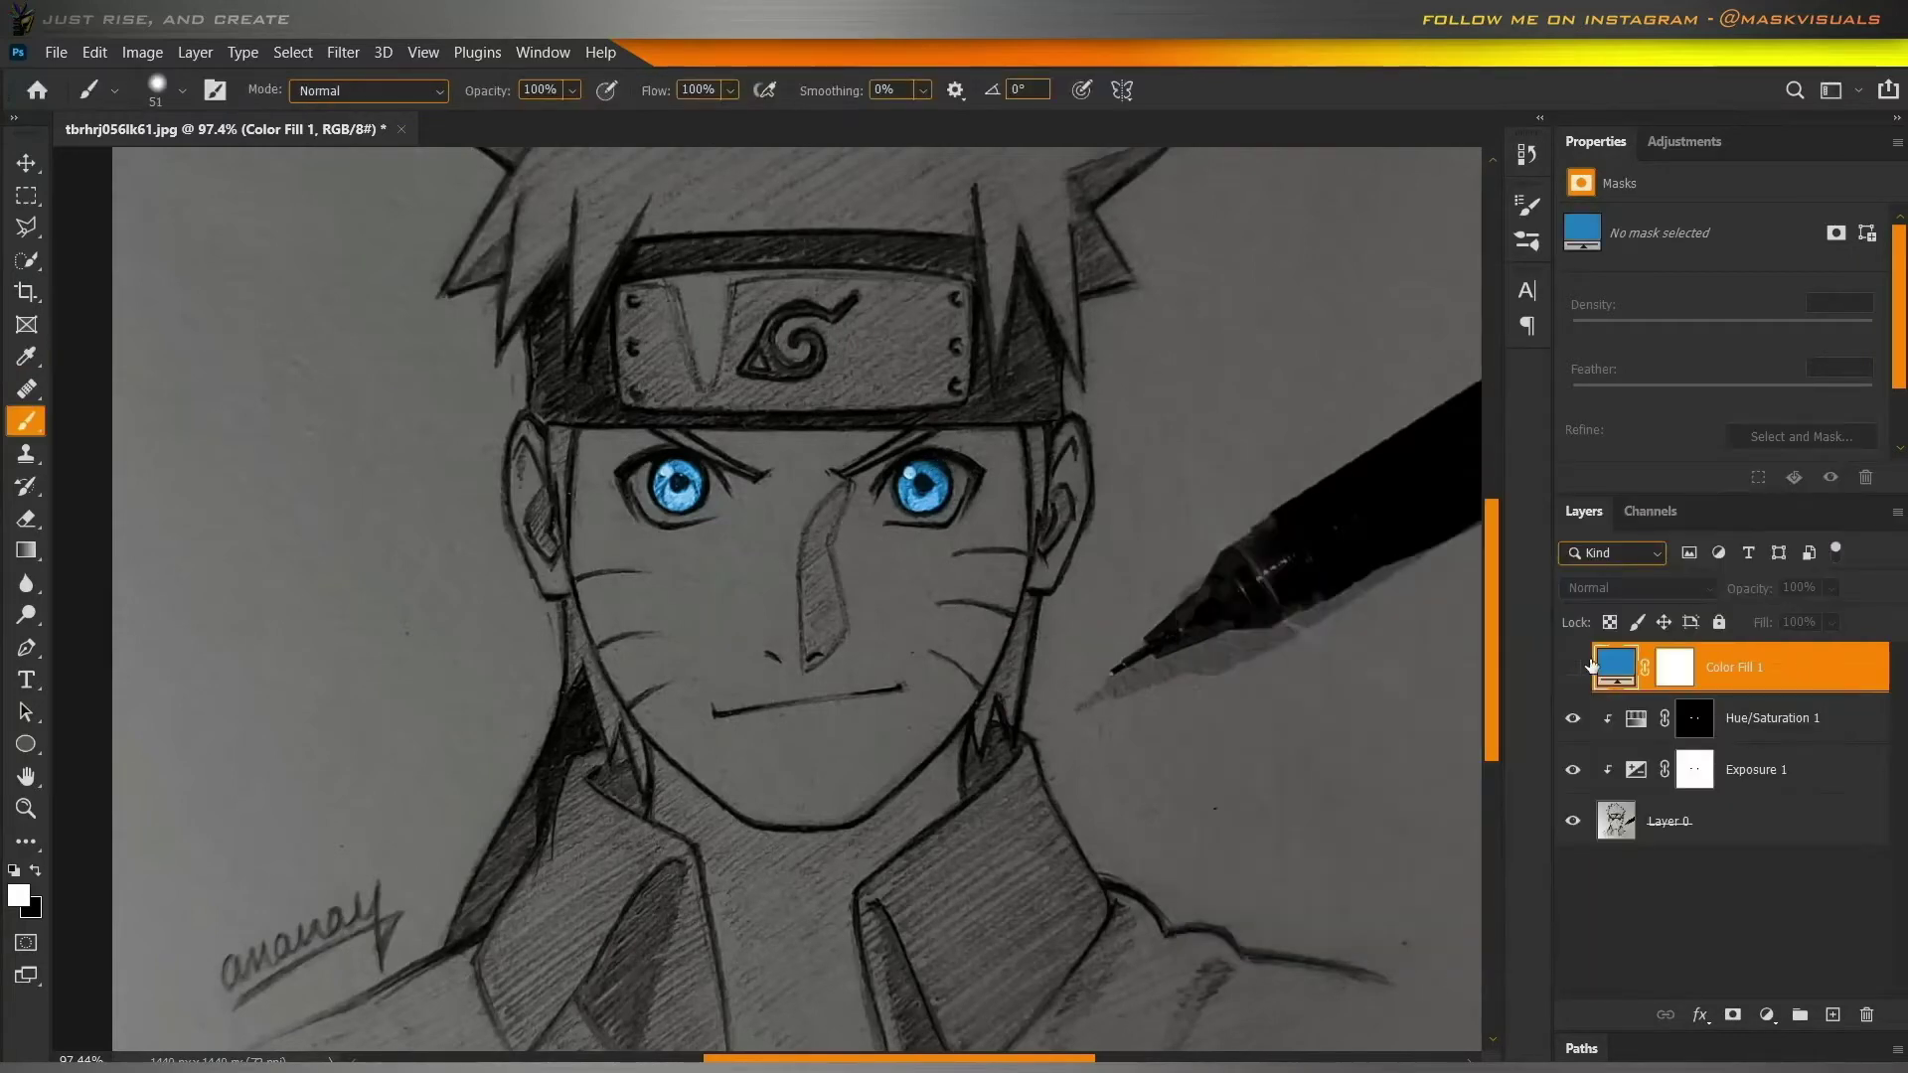
# Show Color Fill 1 in Linear Dodge (Add) blend mode and invert its layer mask to black.
pyautogui.click(1607, 595)
pyautogui.click(1590, 694)
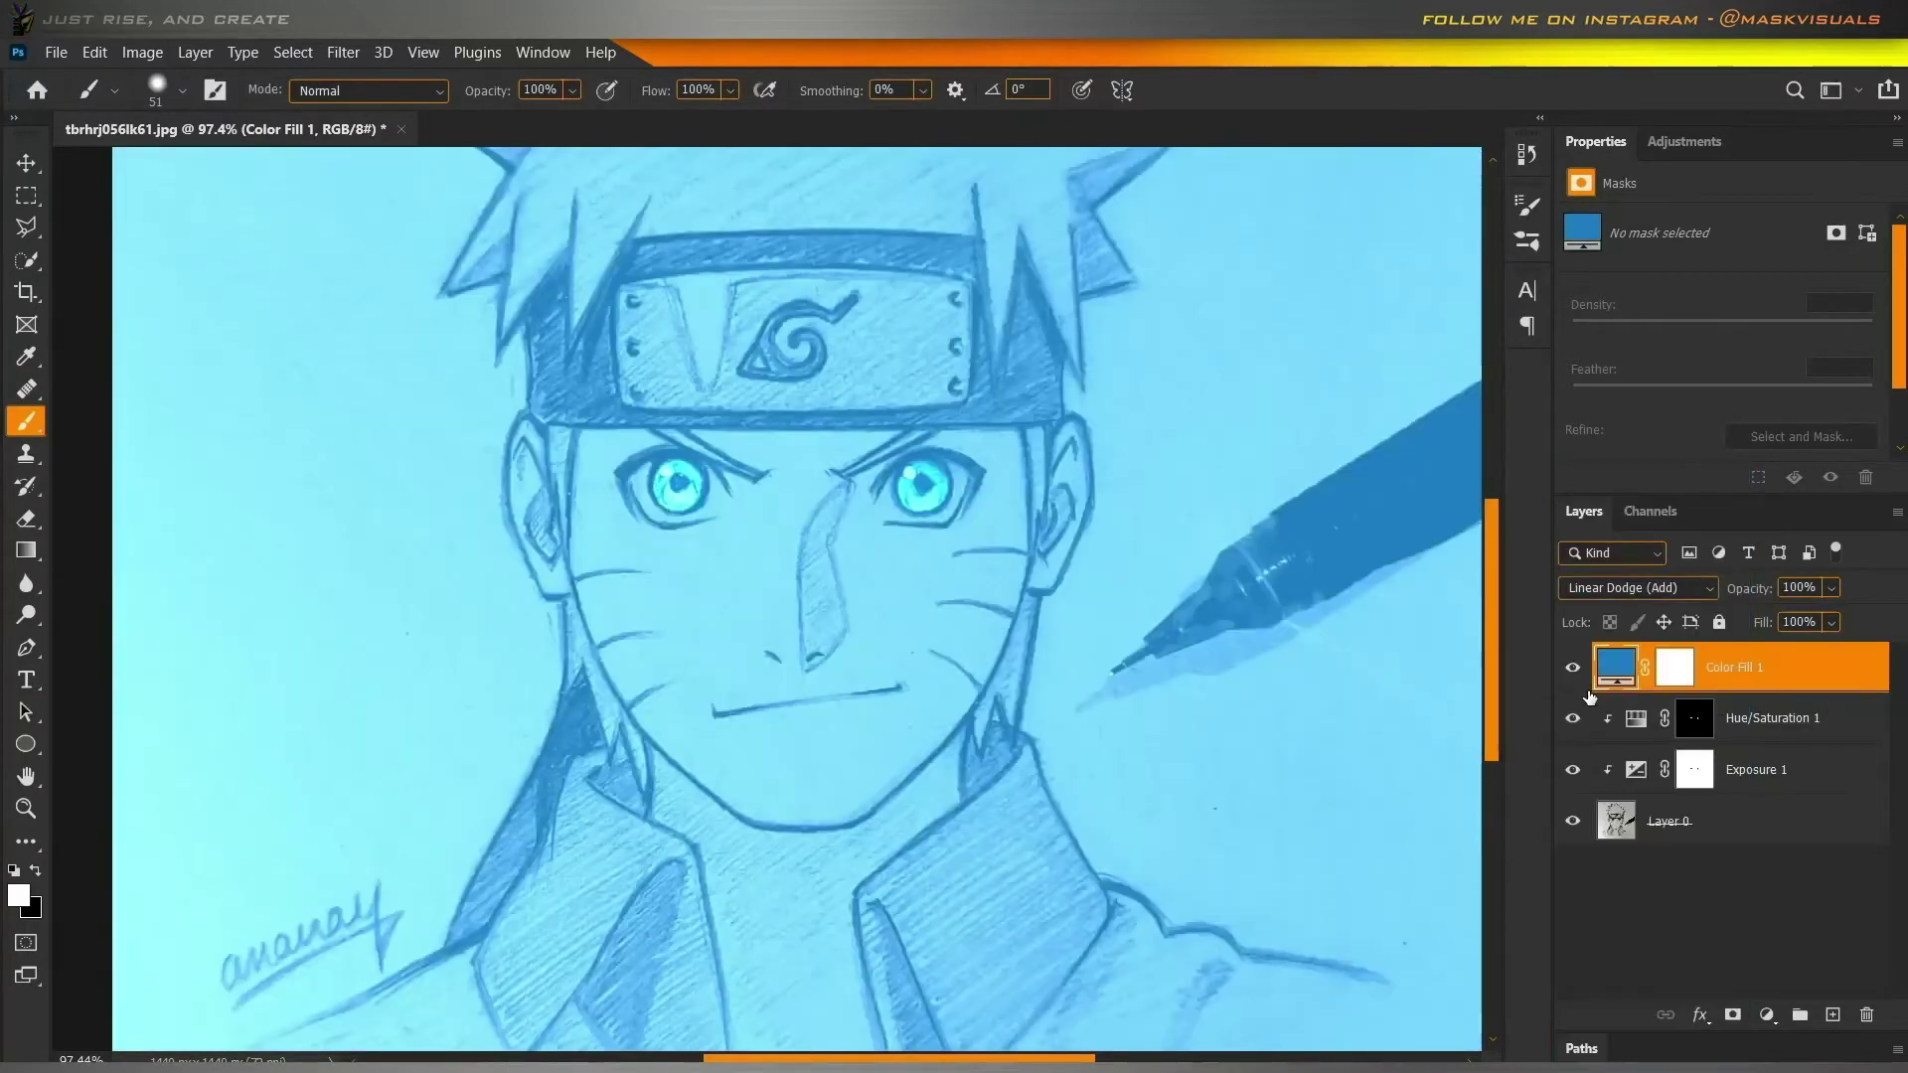
pyautogui.click(1674, 672)
pyautogui.hotkey('ctrl', 'i')
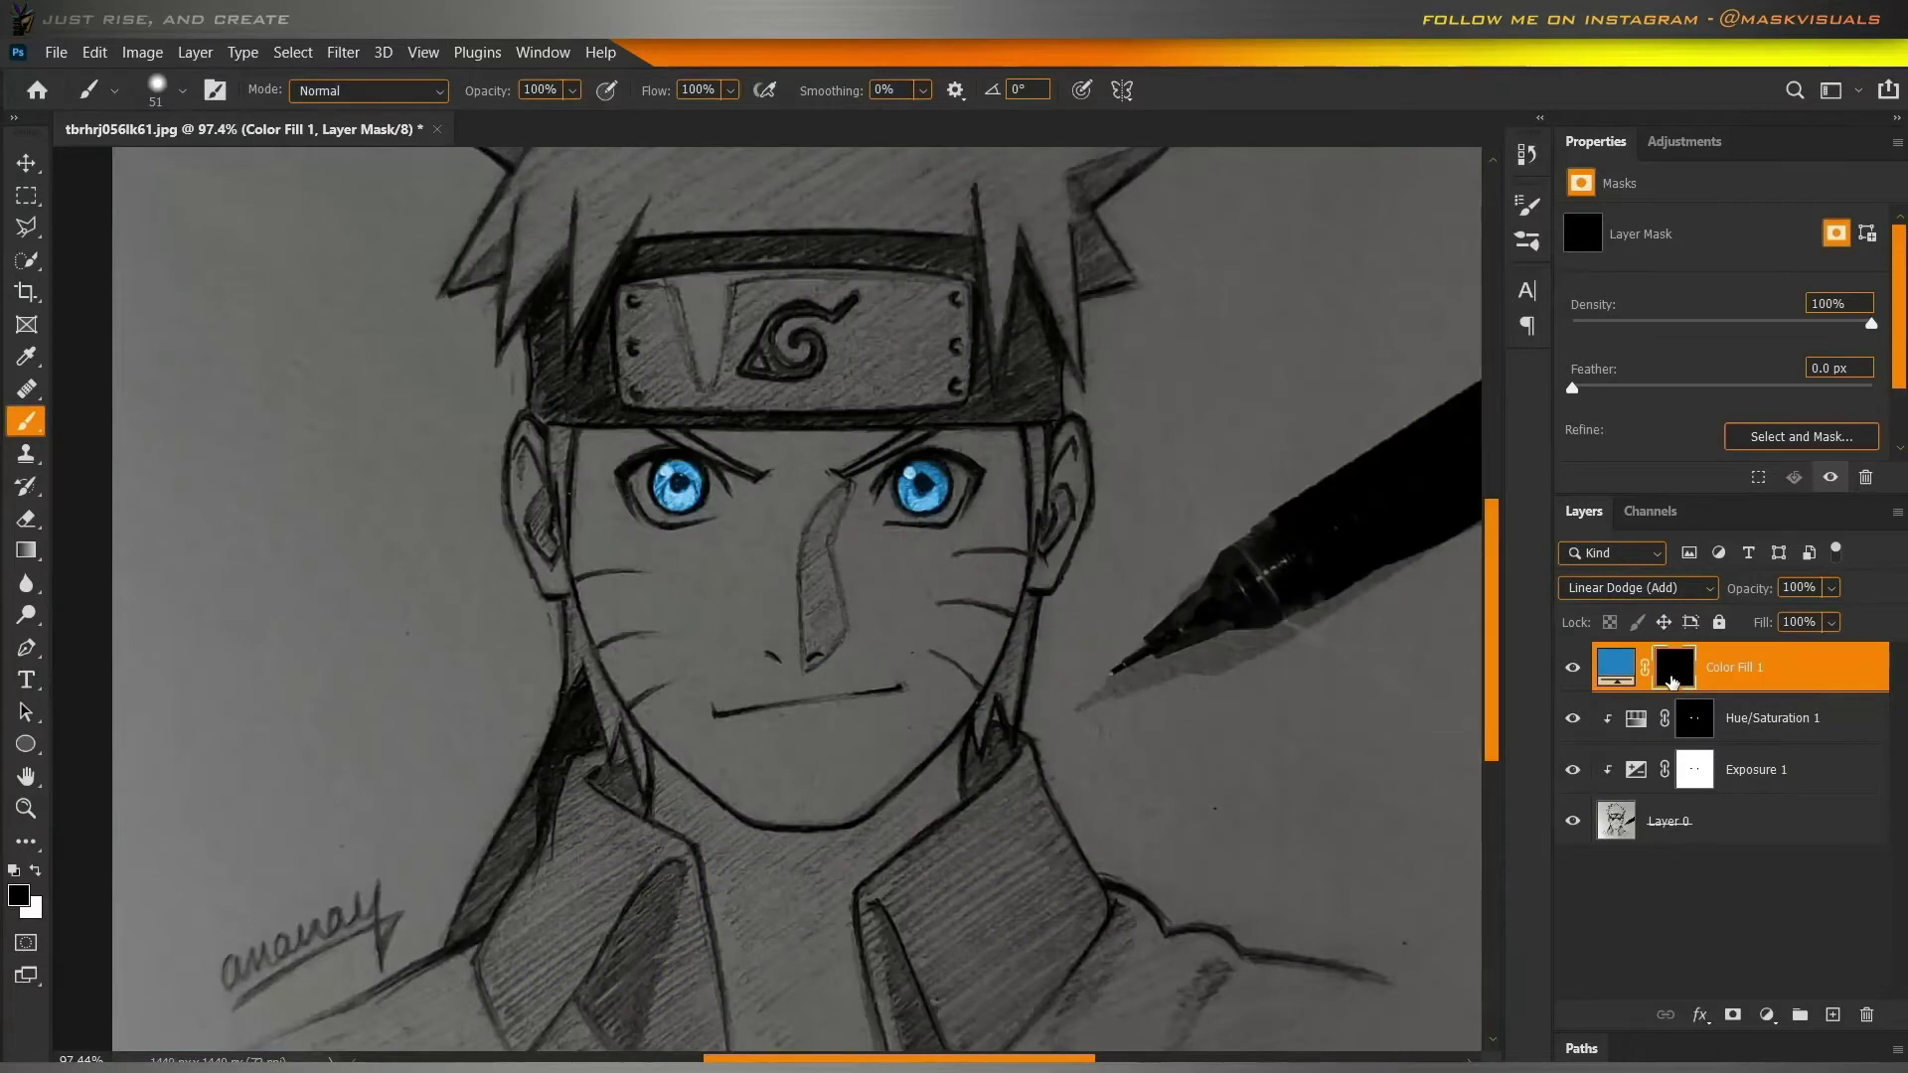
# Paint a faint white glow around both eyes on the Color Fill 1 mask with a large soft brush at 5% flow.
pyautogui.moveTo(1010, 487); pyautogui.dragTo(1068, 489)
pyautogui.moveTo(1053, 540); pyautogui.dragTo(1052, 502)
pyautogui.moveTo(655, 90); pyautogui.dragTo(528, 113)
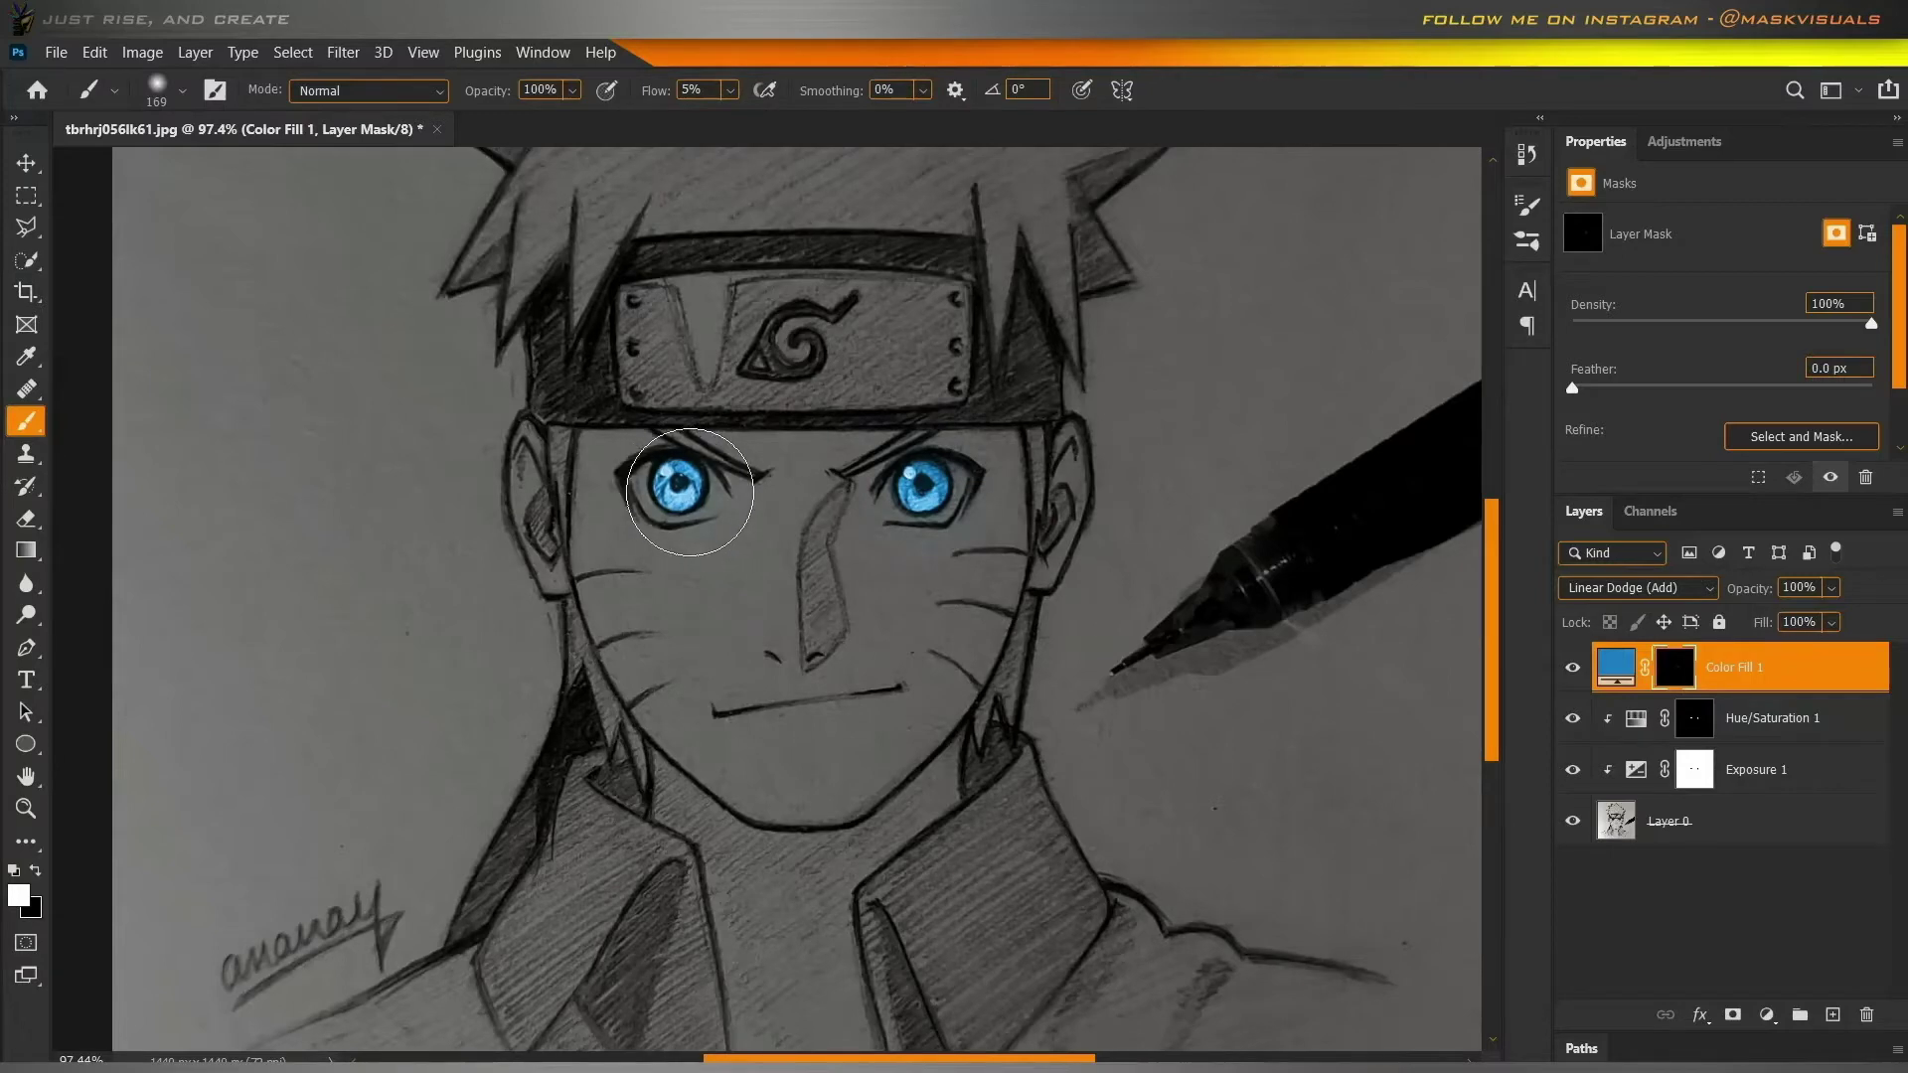
pyautogui.scroll(-7, 689, 492)
pyautogui.scroll(10, 812, 603)
pyautogui.moveTo(865, 578); pyautogui.dragTo(871, 574)
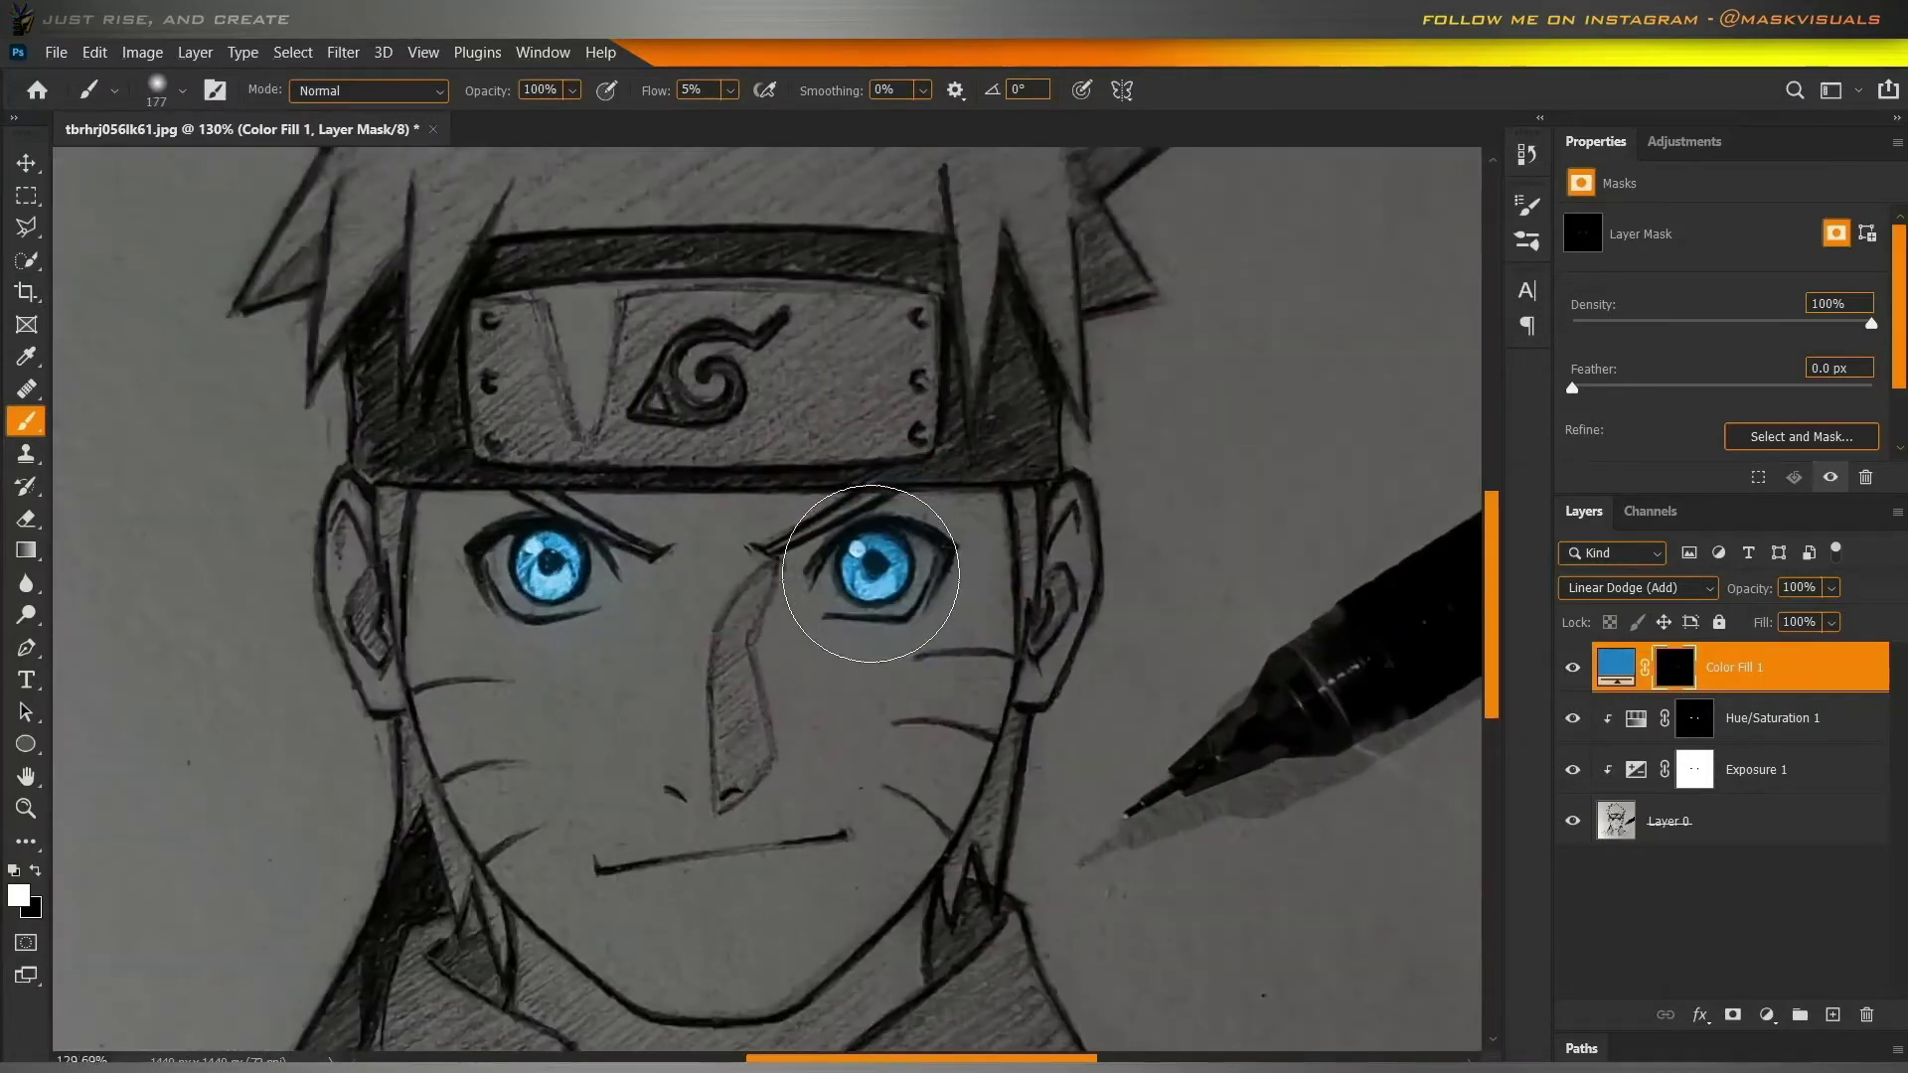
pyautogui.scroll(-5, 855, 614)
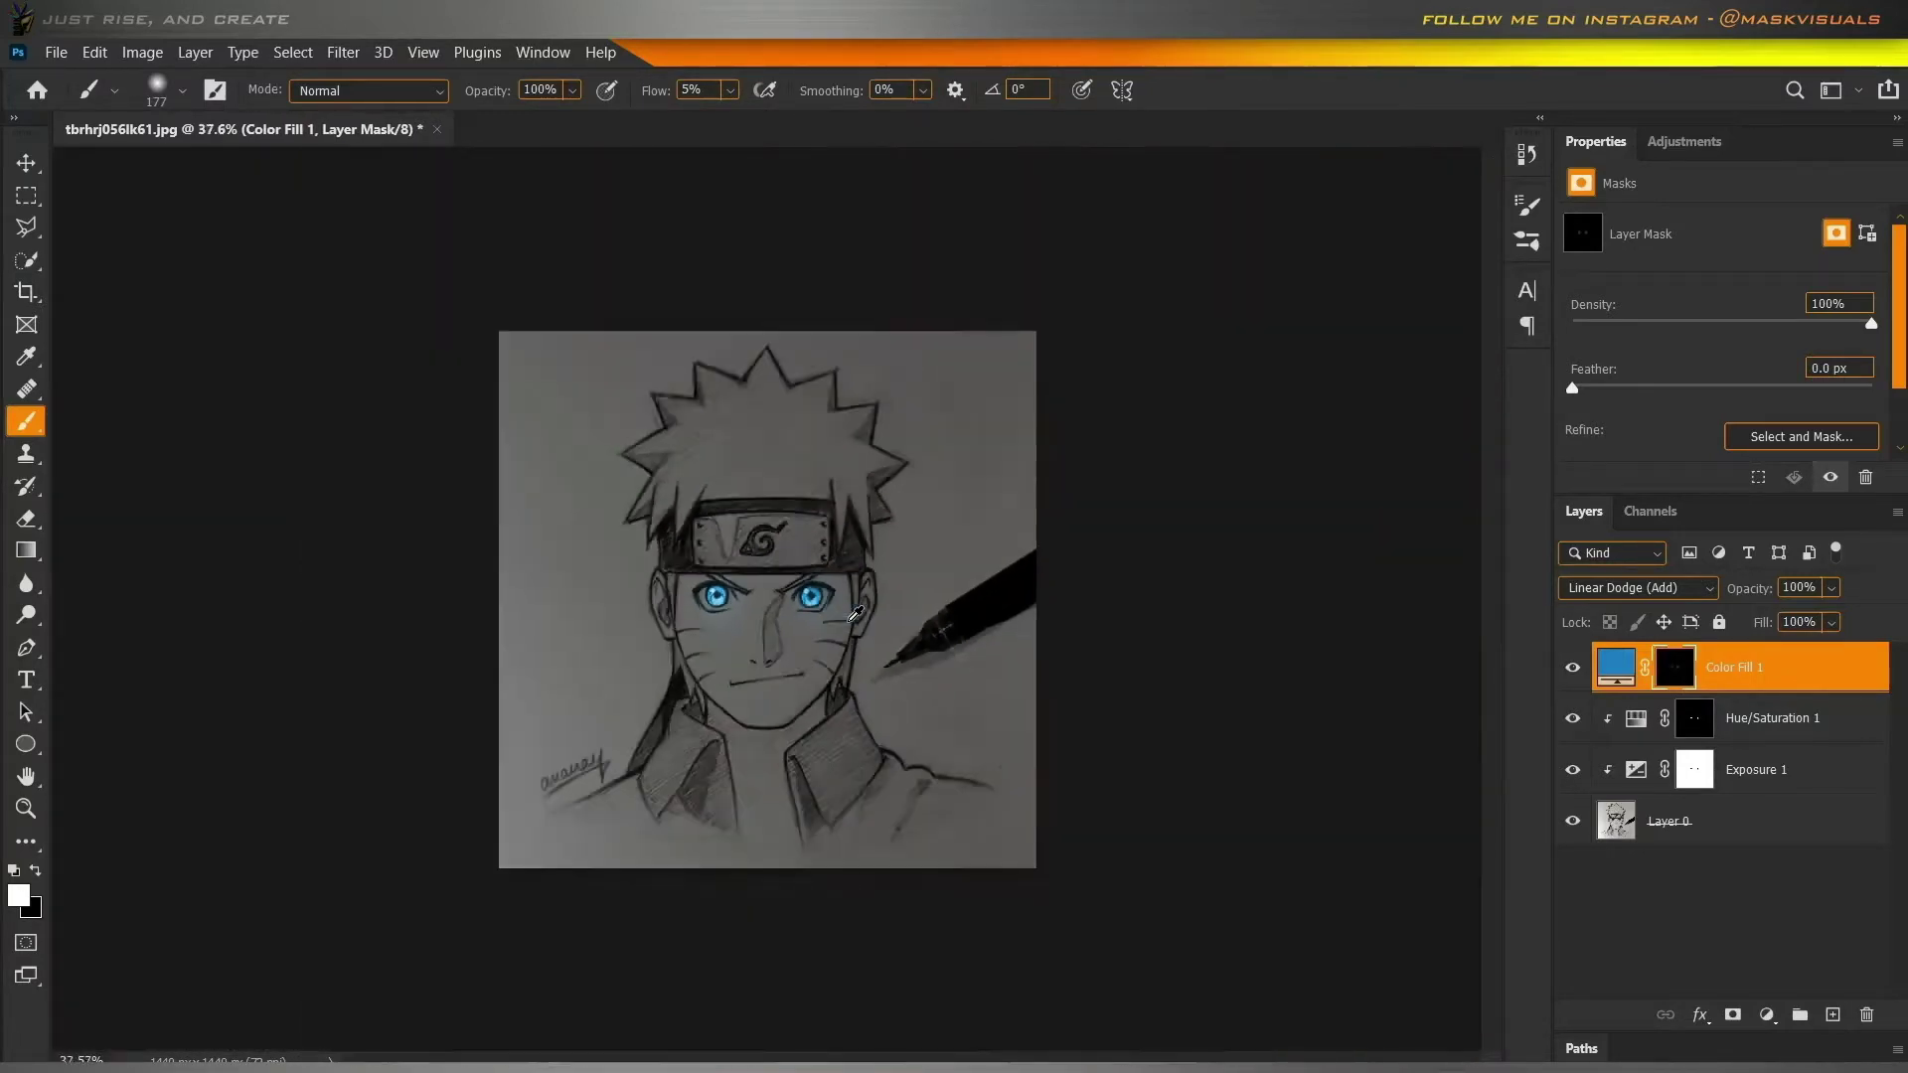
# Adjust the dark end of Color Fill 1's Underlying Layer range in the Blend If settings.
pyautogui.scroll(6, 854, 614)
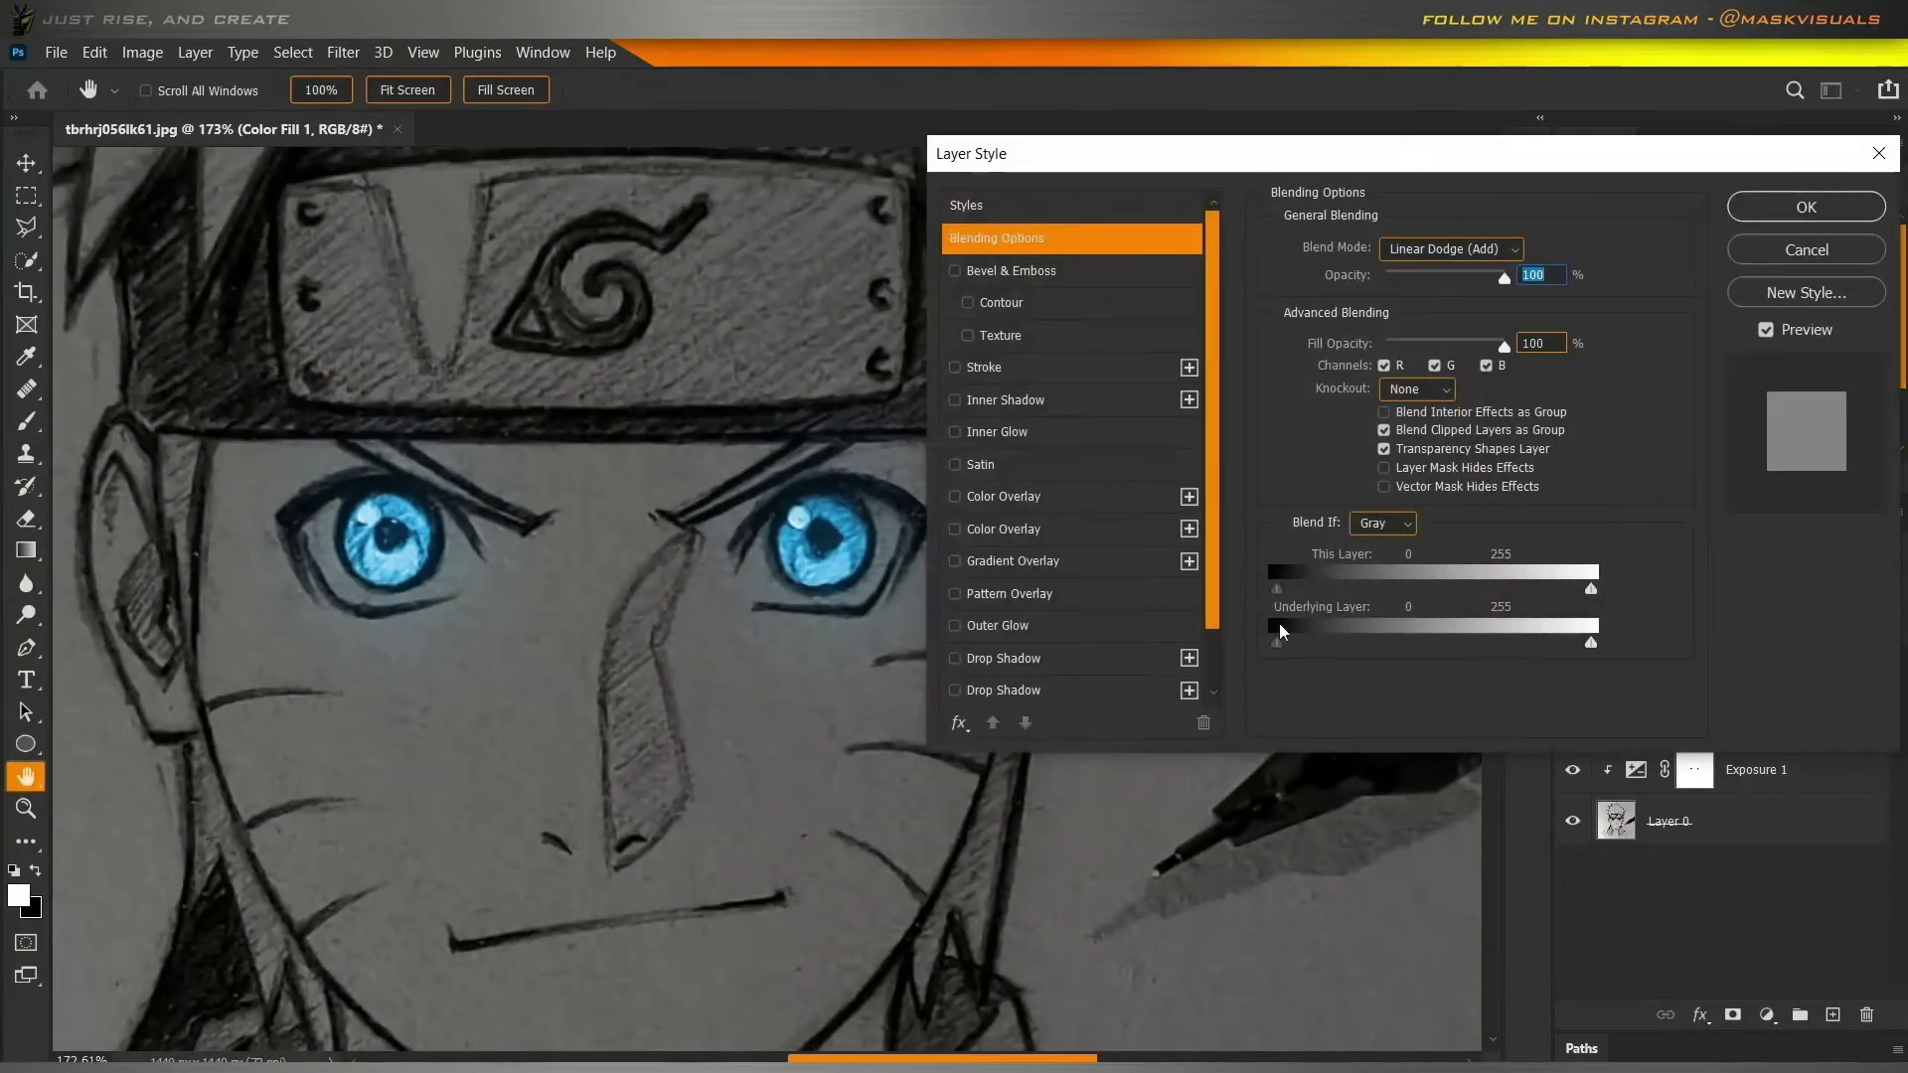
pyautogui.moveTo(1303, 643); pyautogui.dragTo(1268, 637)
pyautogui.press('Return')
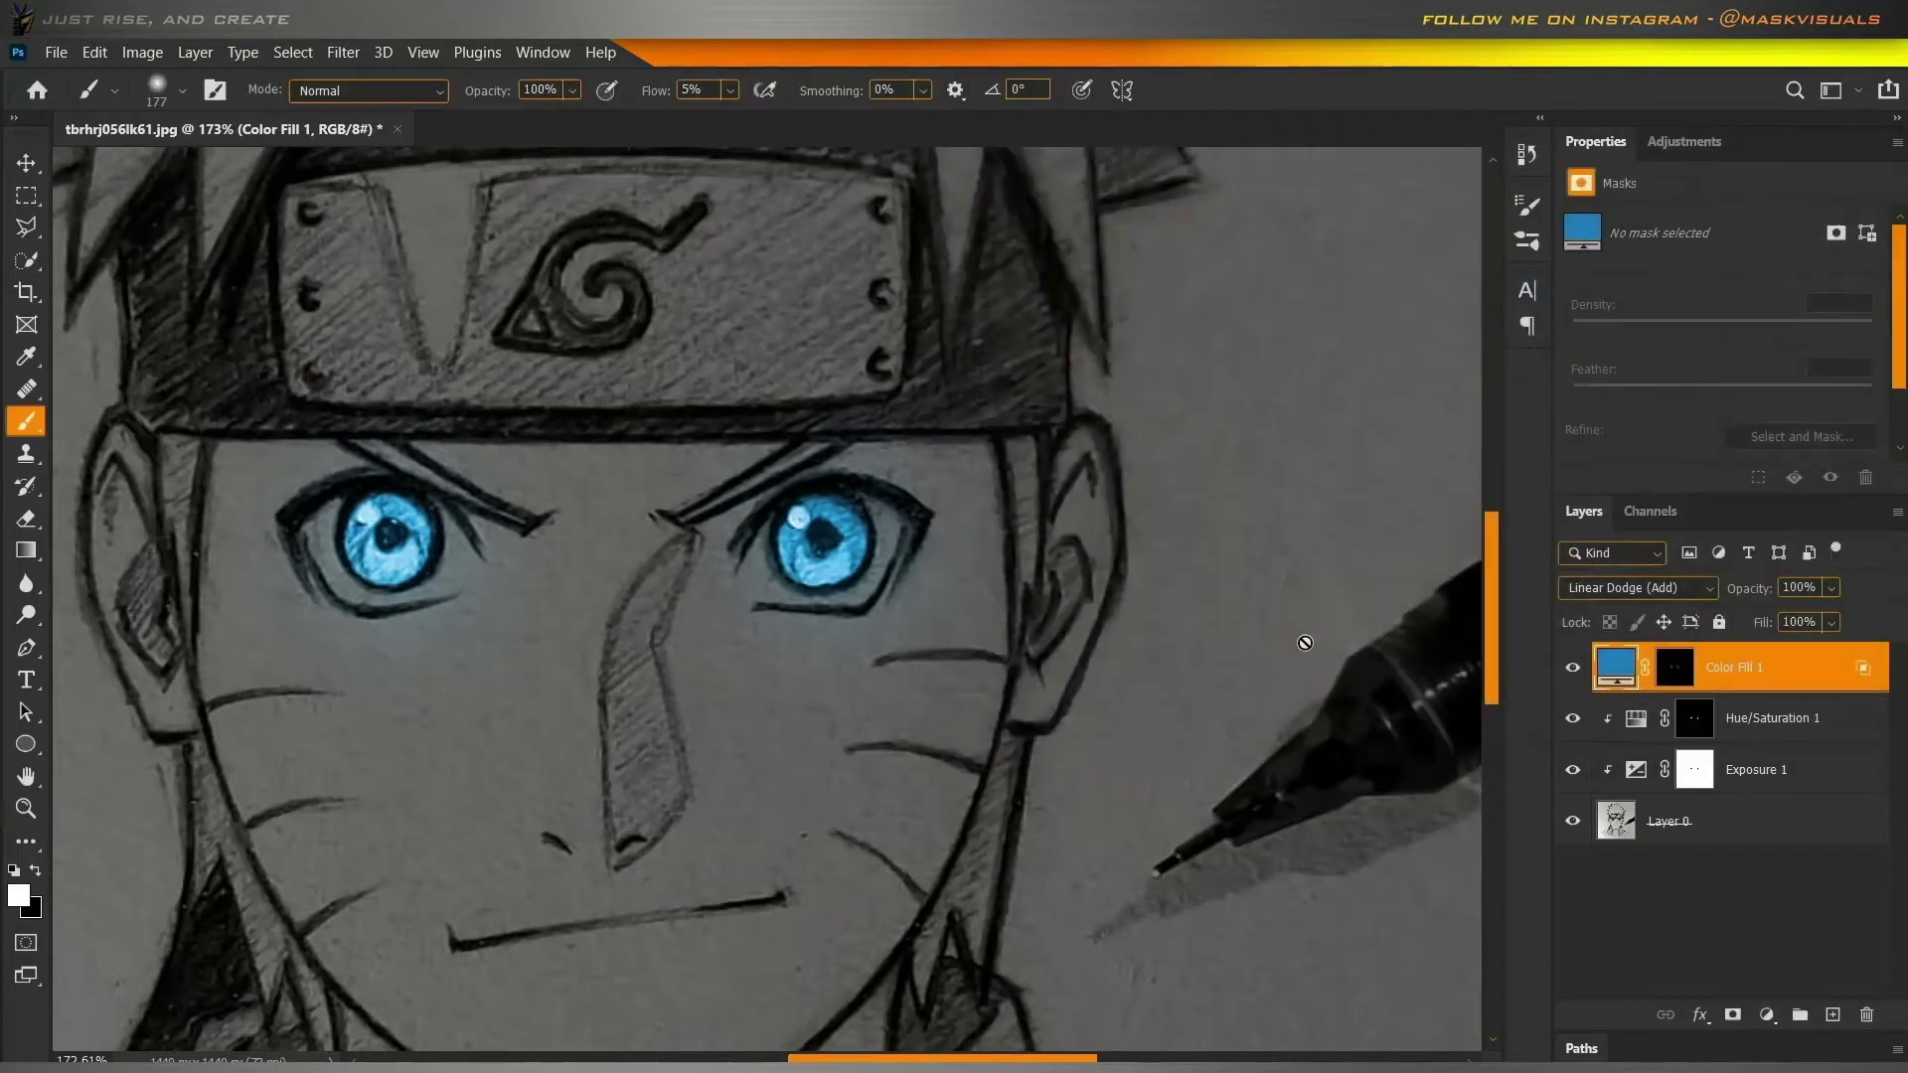
# Duplicate the Hue/Saturation 1 adjustment below Color Fill 1 and delete the copy's layer mask.
pyautogui.click(1809, 736)
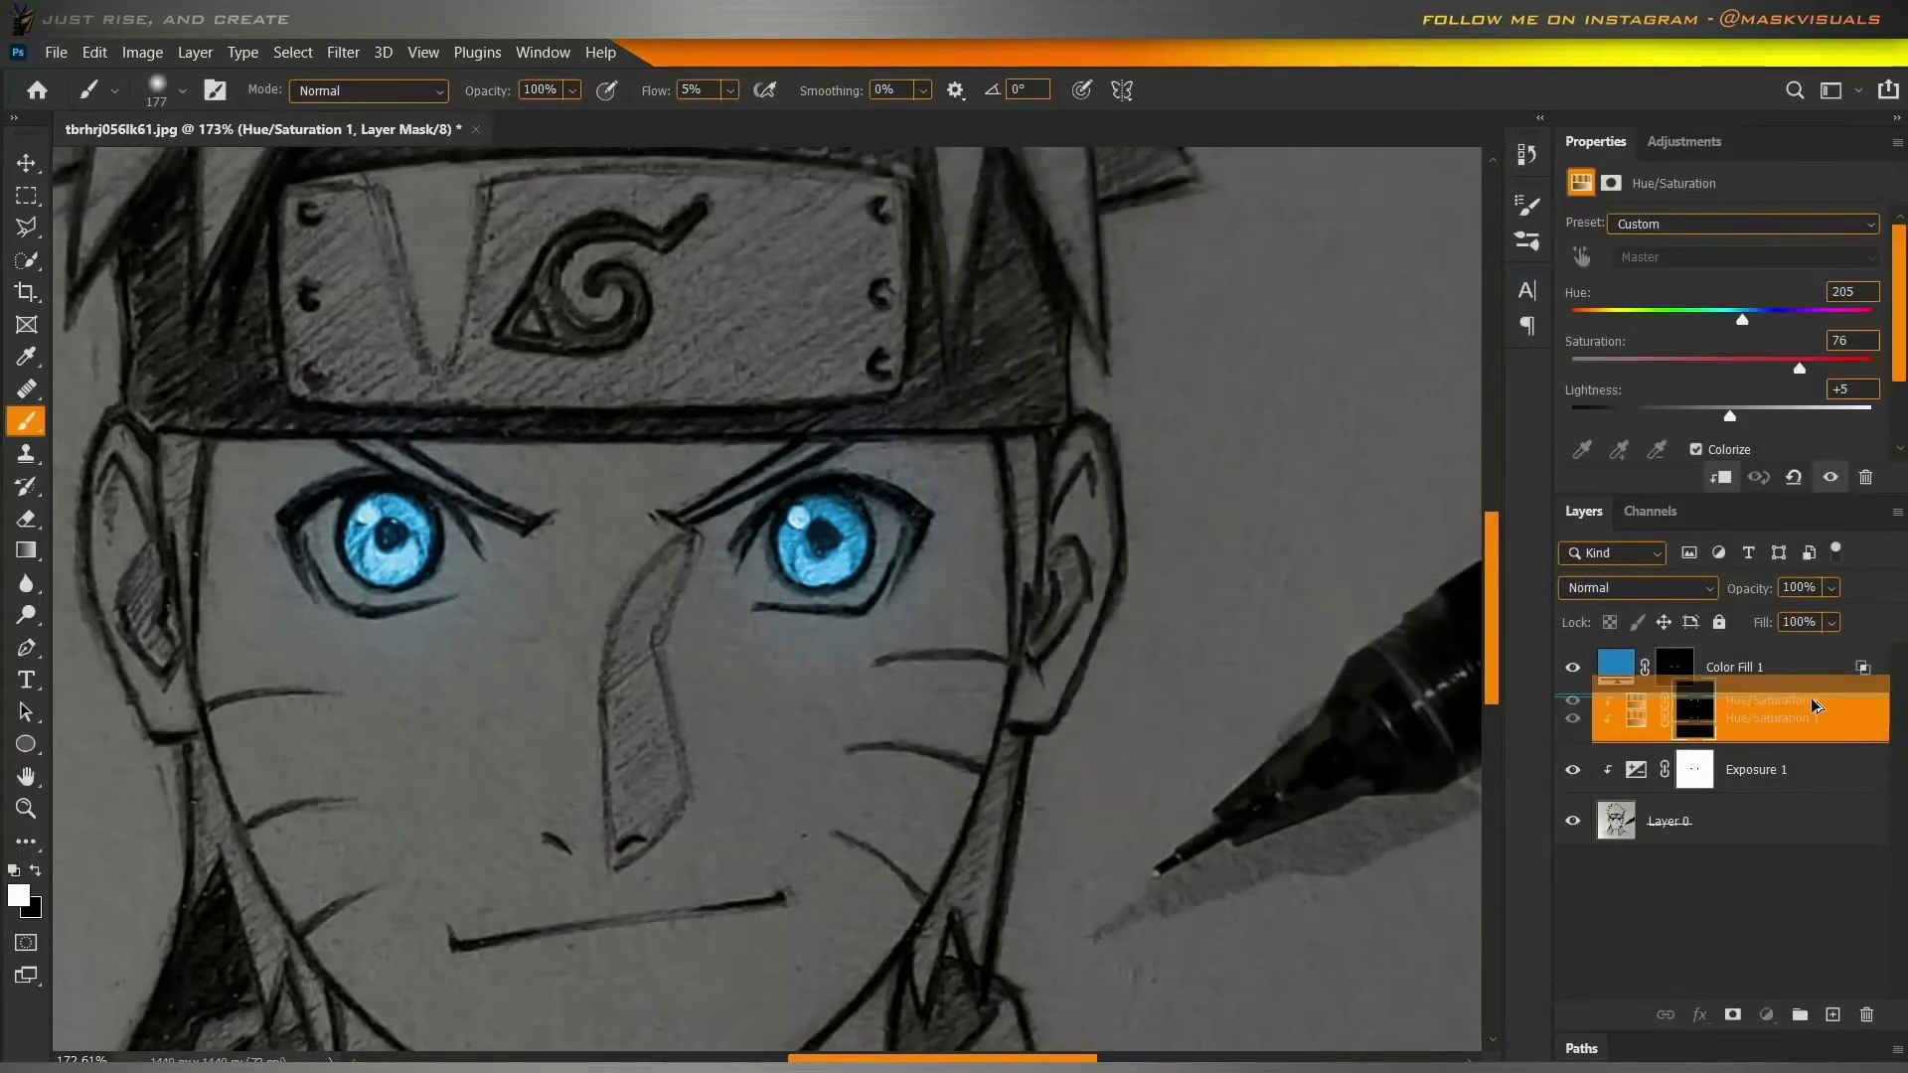
pyautogui.hotkey('ctrl', 'j')
pyautogui.rightClick(1722, 731)
pyautogui.click(1714, 760)
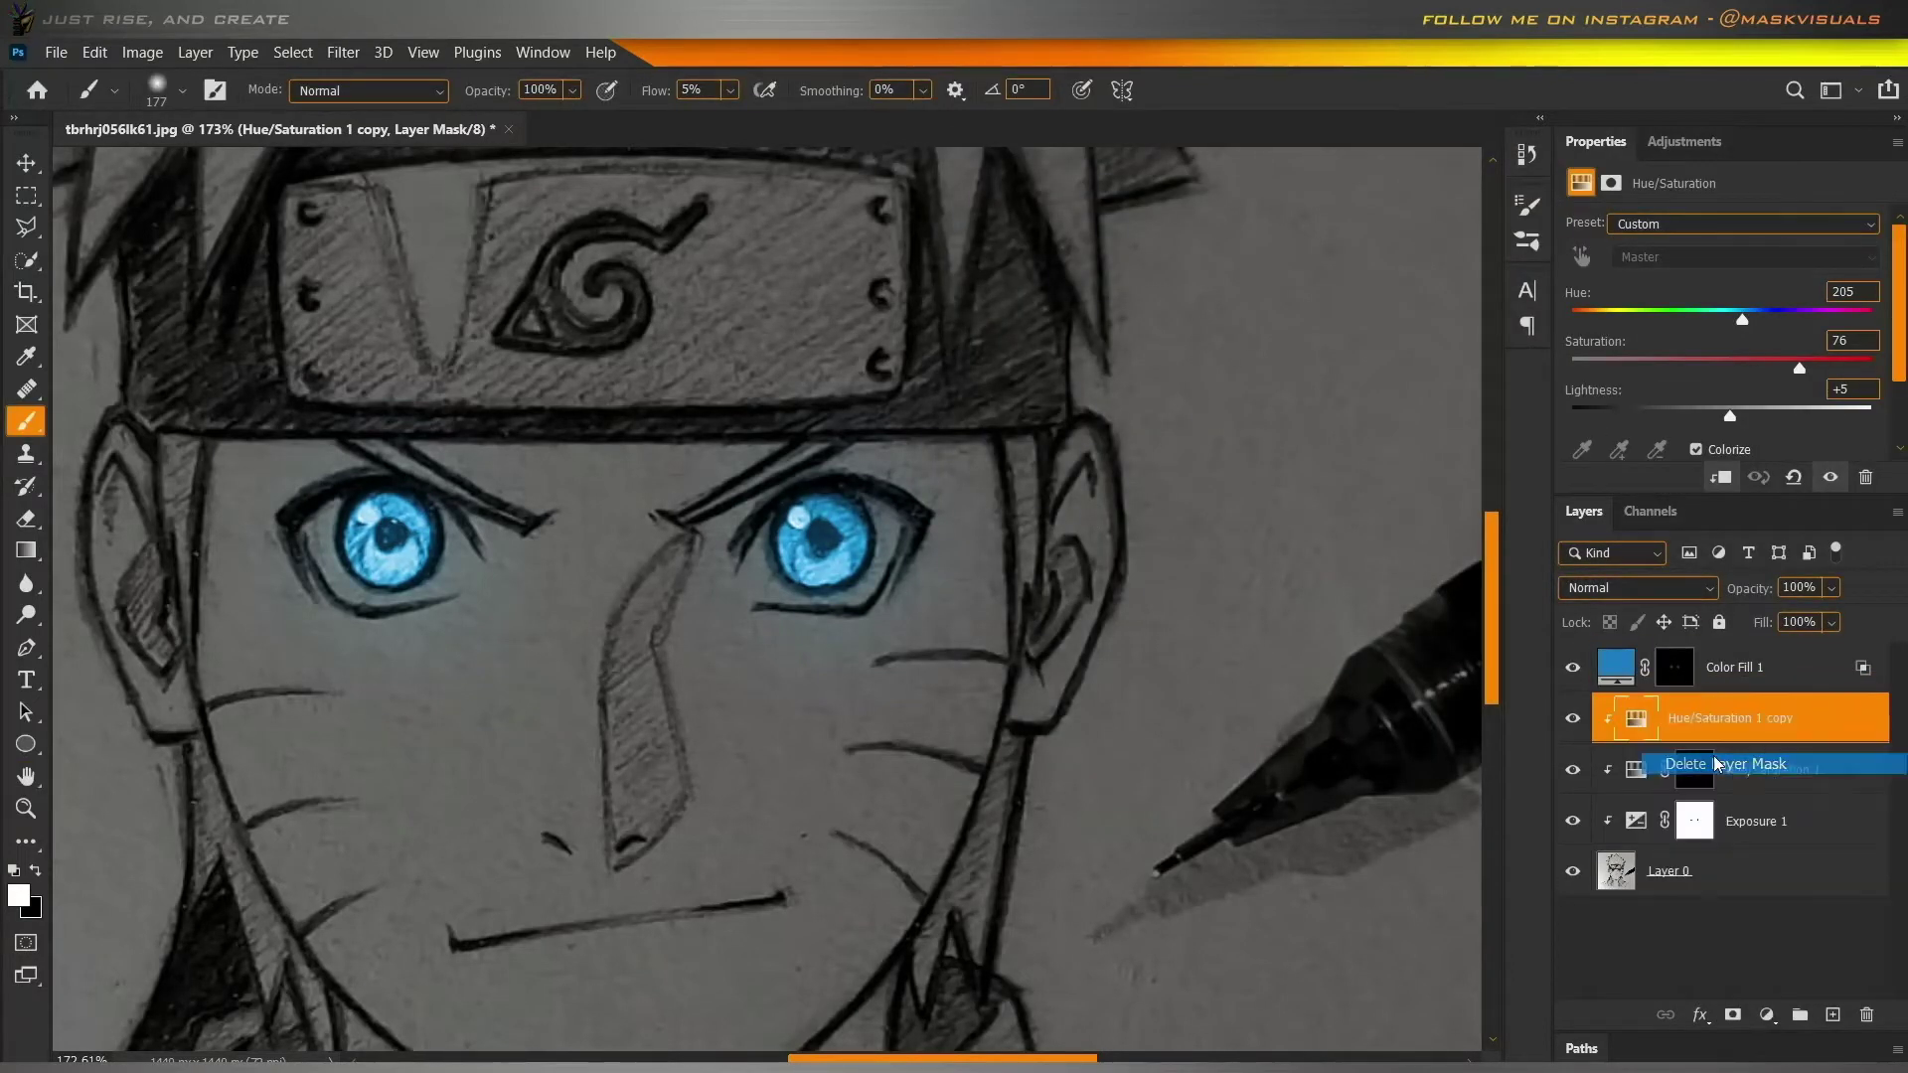
# Increase the lightness of Hue/Saturation 1 copy and give it a black layer mask.
pyautogui.moveTo(1730, 415); pyautogui.dragTo(1768, 419)
pyautogui.keyDown('alt'); pyautogui.click(1730, 1014); pyautogui.keyUp('alt')
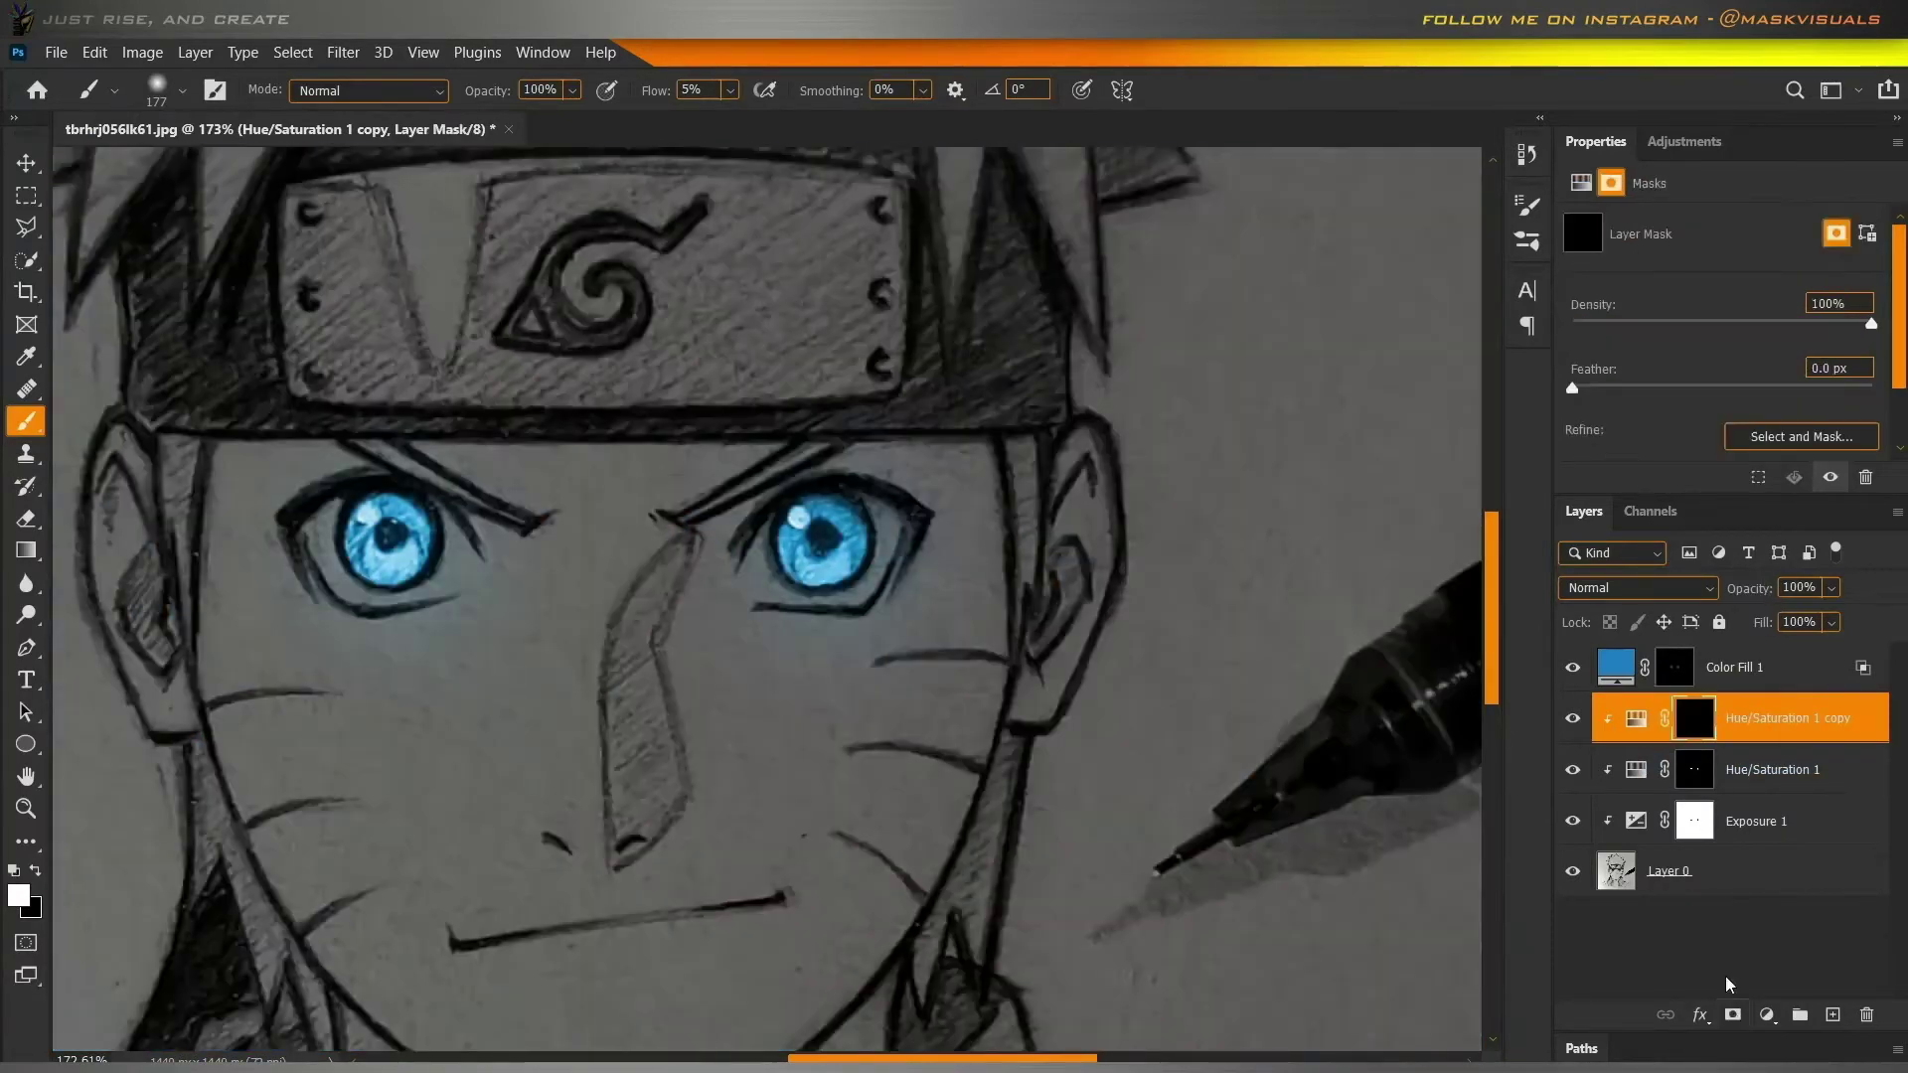
# Paint a straight white stroke at 100% flow on the copy's mask along the headband's lower edge above the right-hand eye.
pyautogui.moveTo(1014, 454); pyautogui.dragTo(855, 451)
pyautogui.scroll(5, 895, 489)
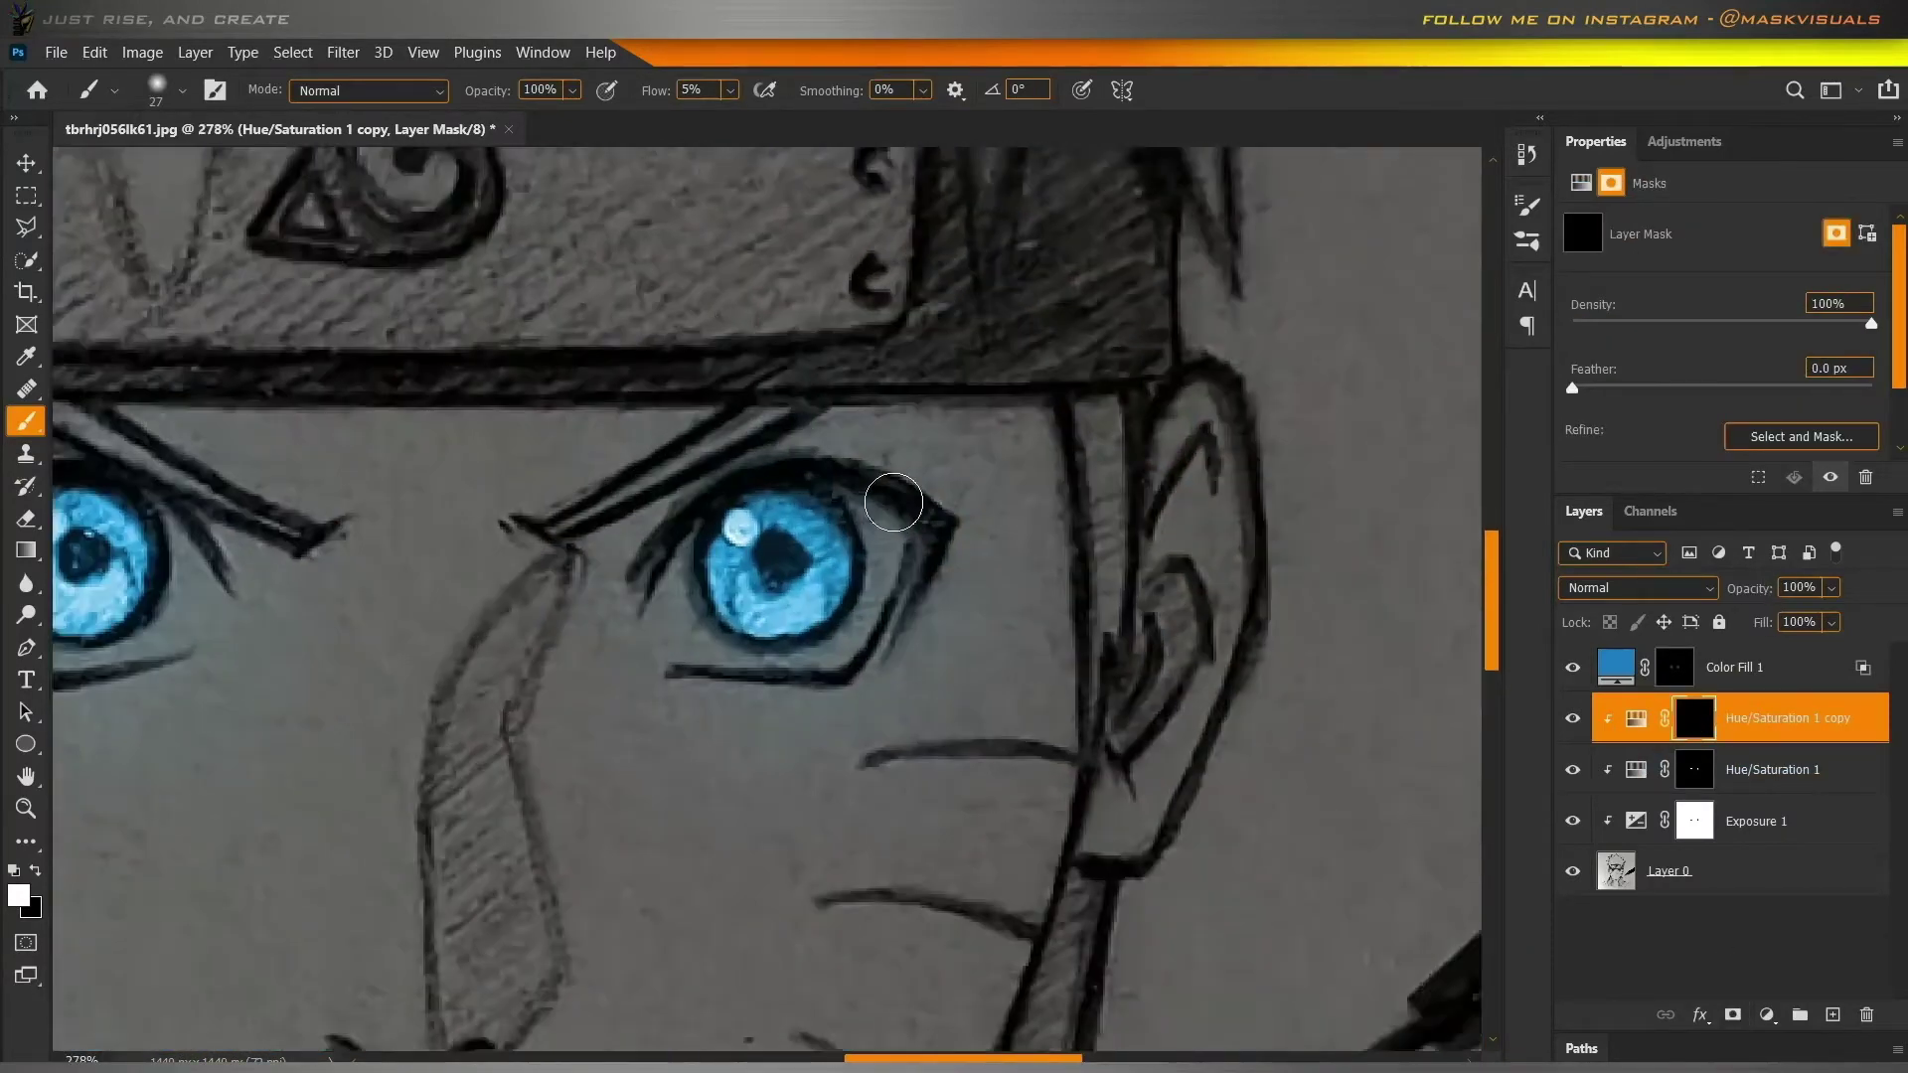
pyautogui.moveTo(1000, 390); pyautogui.dragTo(1178, 425)
pyautogui.press(']')
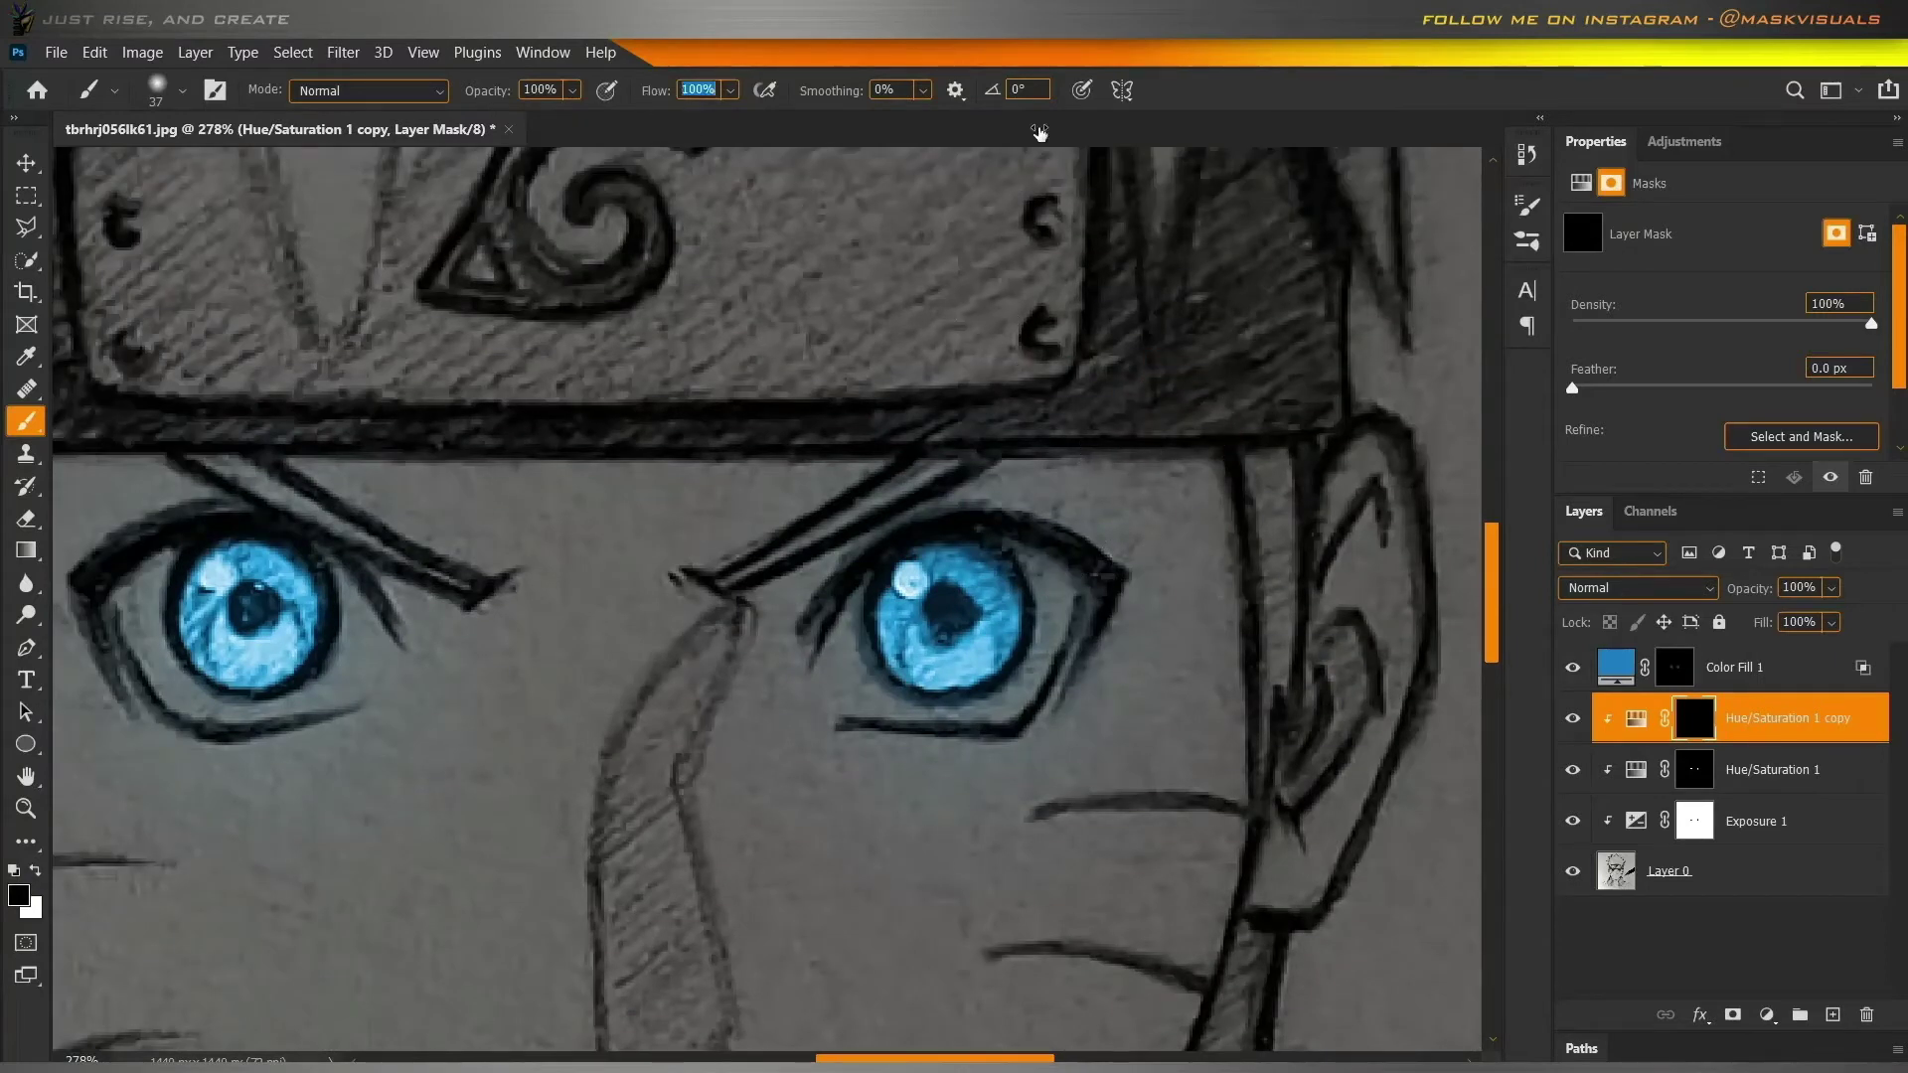
pyautogui.click(1176, 451)
pyautogui.hotkey('ctrl', 'z')
pyautogui.moveTo(1166, 431); pyautogui.dragTo(1152, 431)
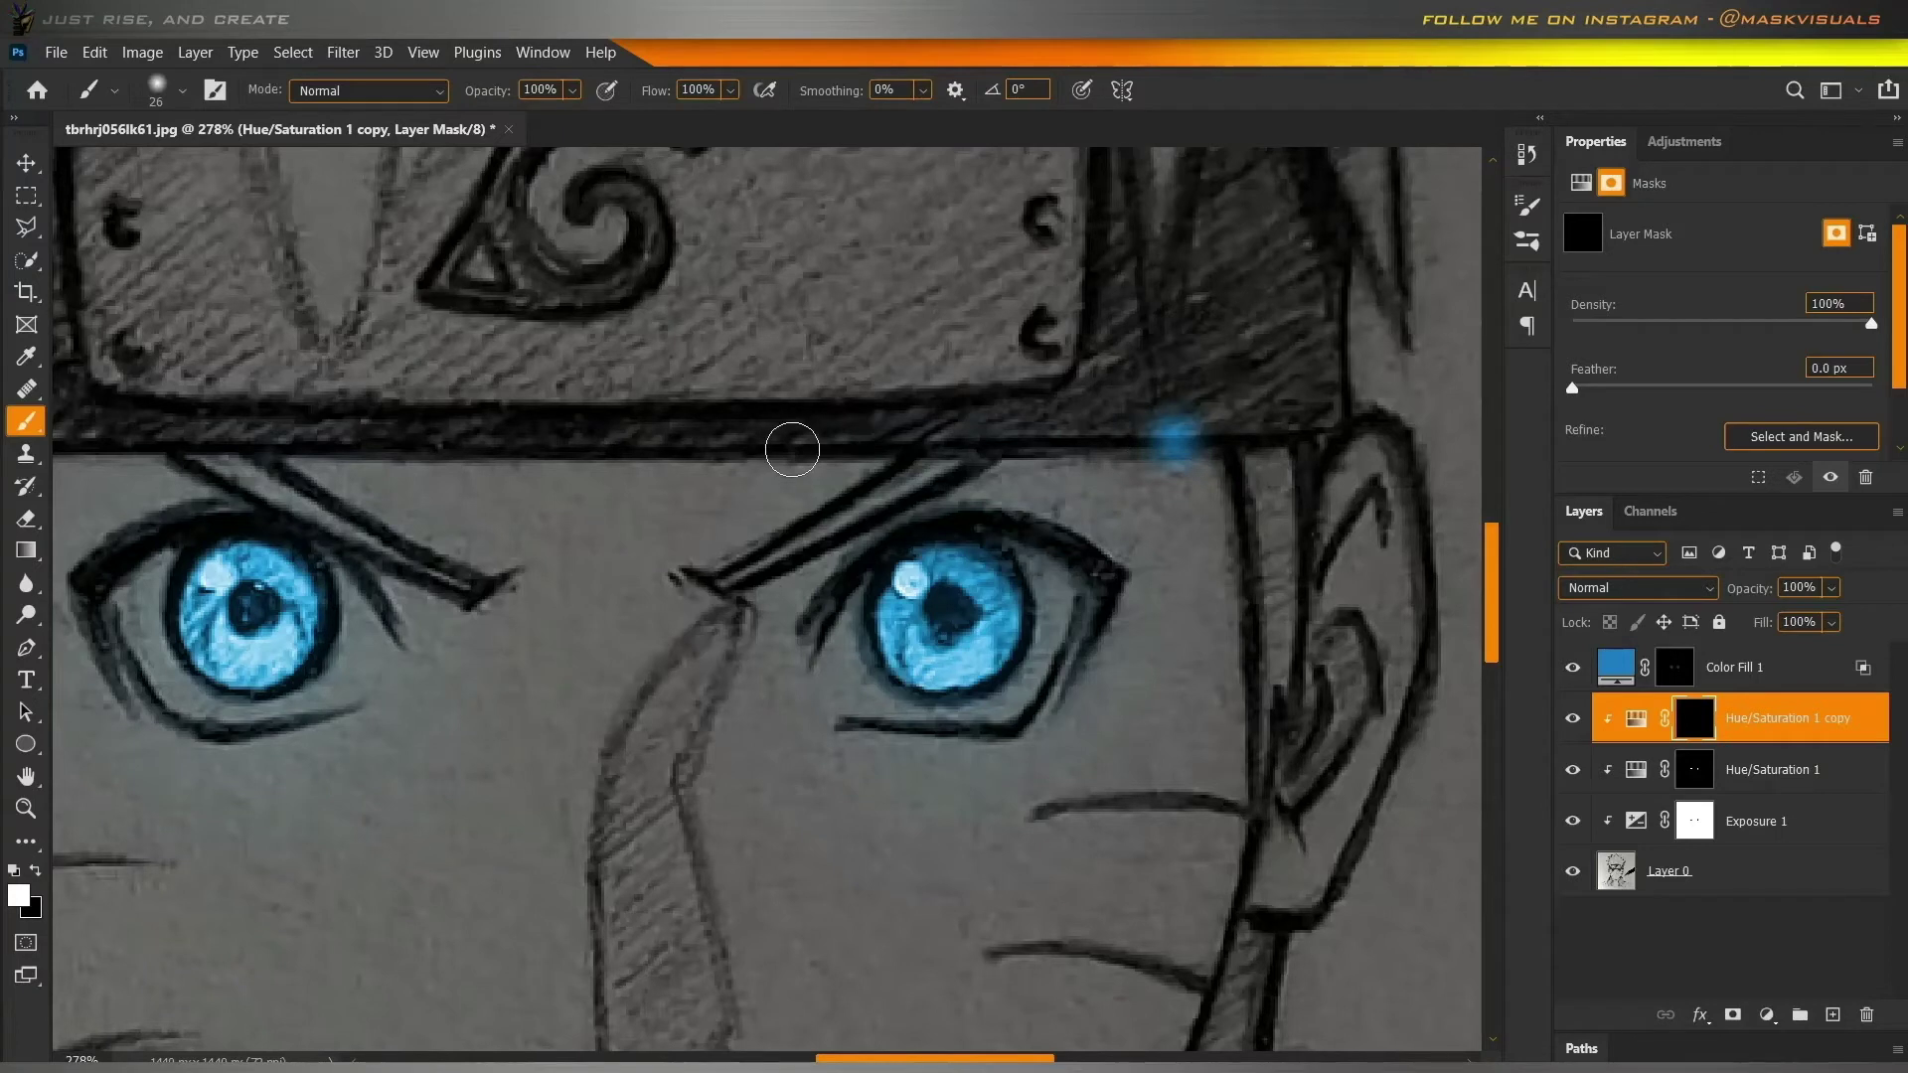
pyautogui.keyDown('shift'); pyautogui.click(748, 448); pyautogui.keyUp('shift')
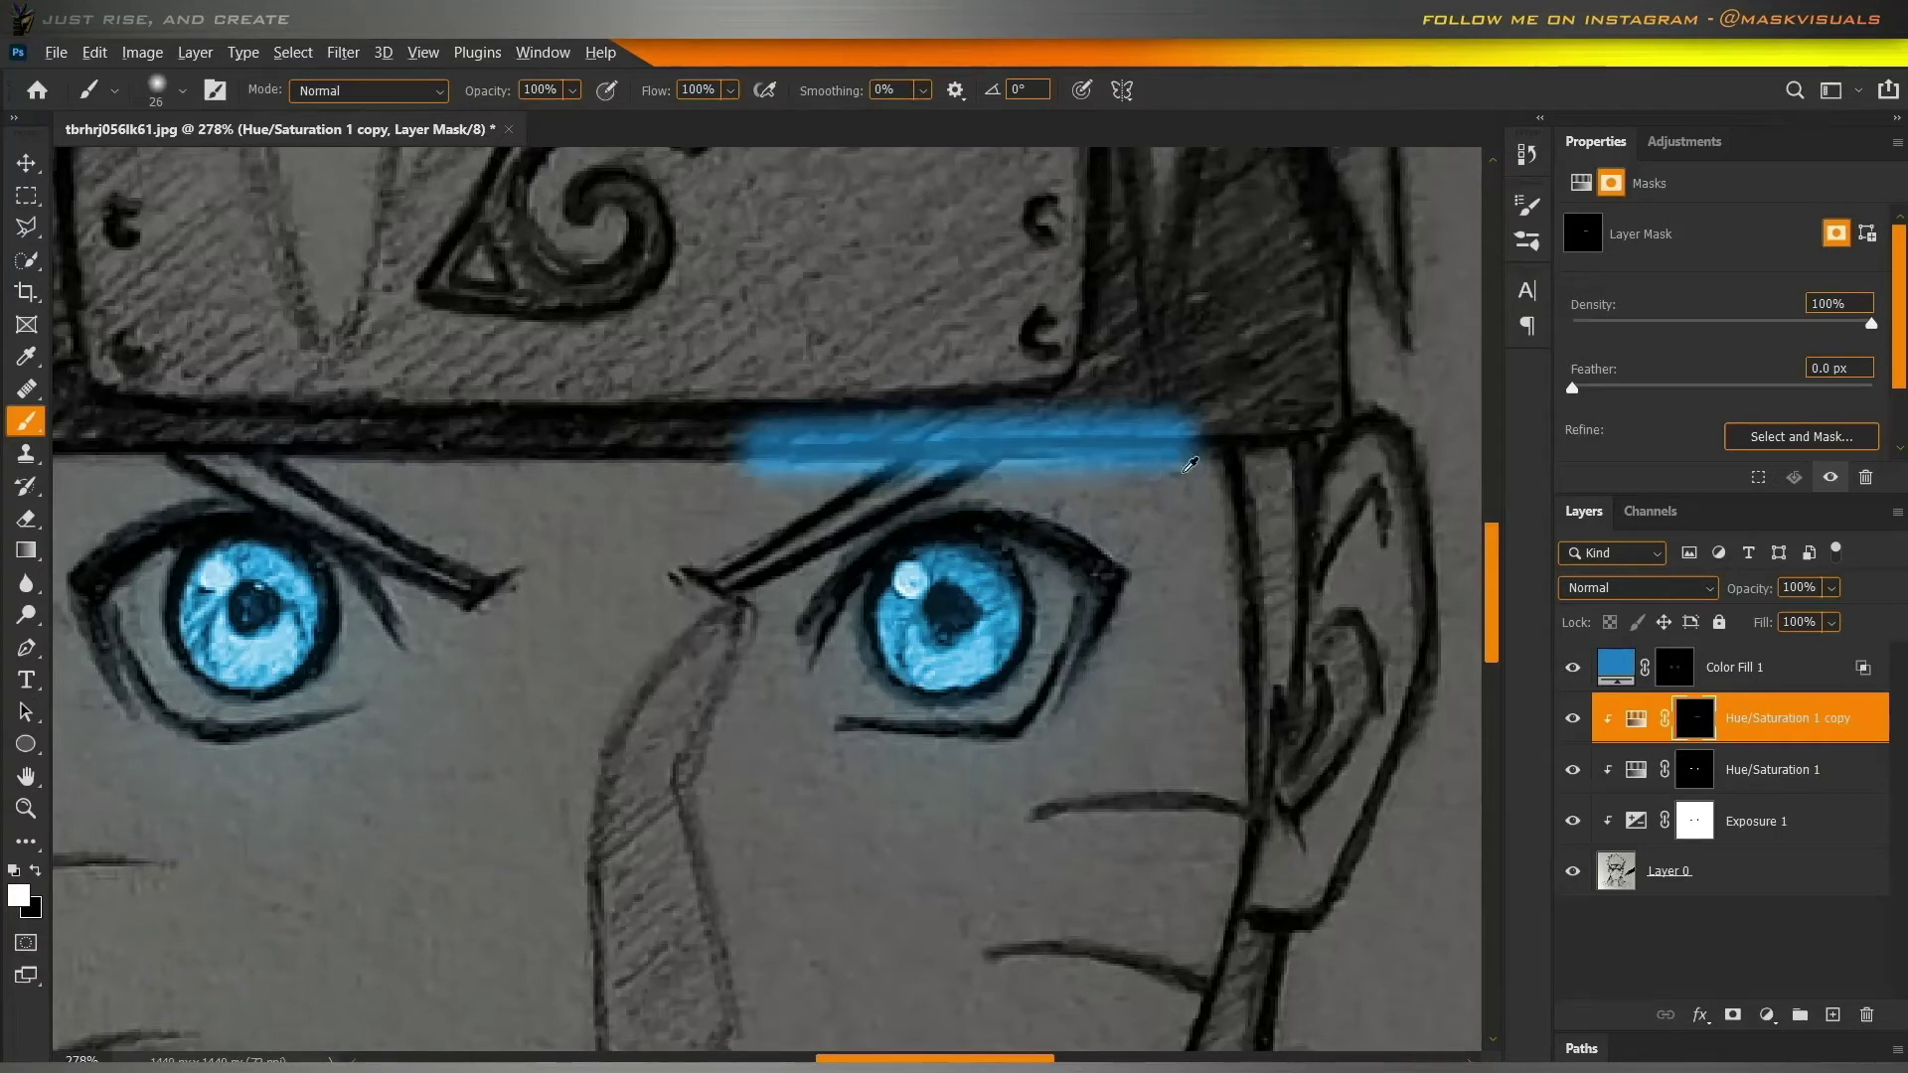
# Paint black on the mask to trim the blue below the headband edge above the right-hand eye and fade its upper side.
pyautogui.moveTo(1183, 469); pyautogui.dragTo(1148, 469)
pyautogui.keyDown('shift'); pyautogui.click(745, 469); pyautogui.keyUp('shift')
pyautogui.keyDown('shift'); pyautogui.click(720, 484); pyautogui.keyUp('shift')
pyautogui.keyDown('shift'); pyautogui.click(1172, 468); pyautogui.keyUp('shift')
pyautogui.scroll(-2, 855, 475)
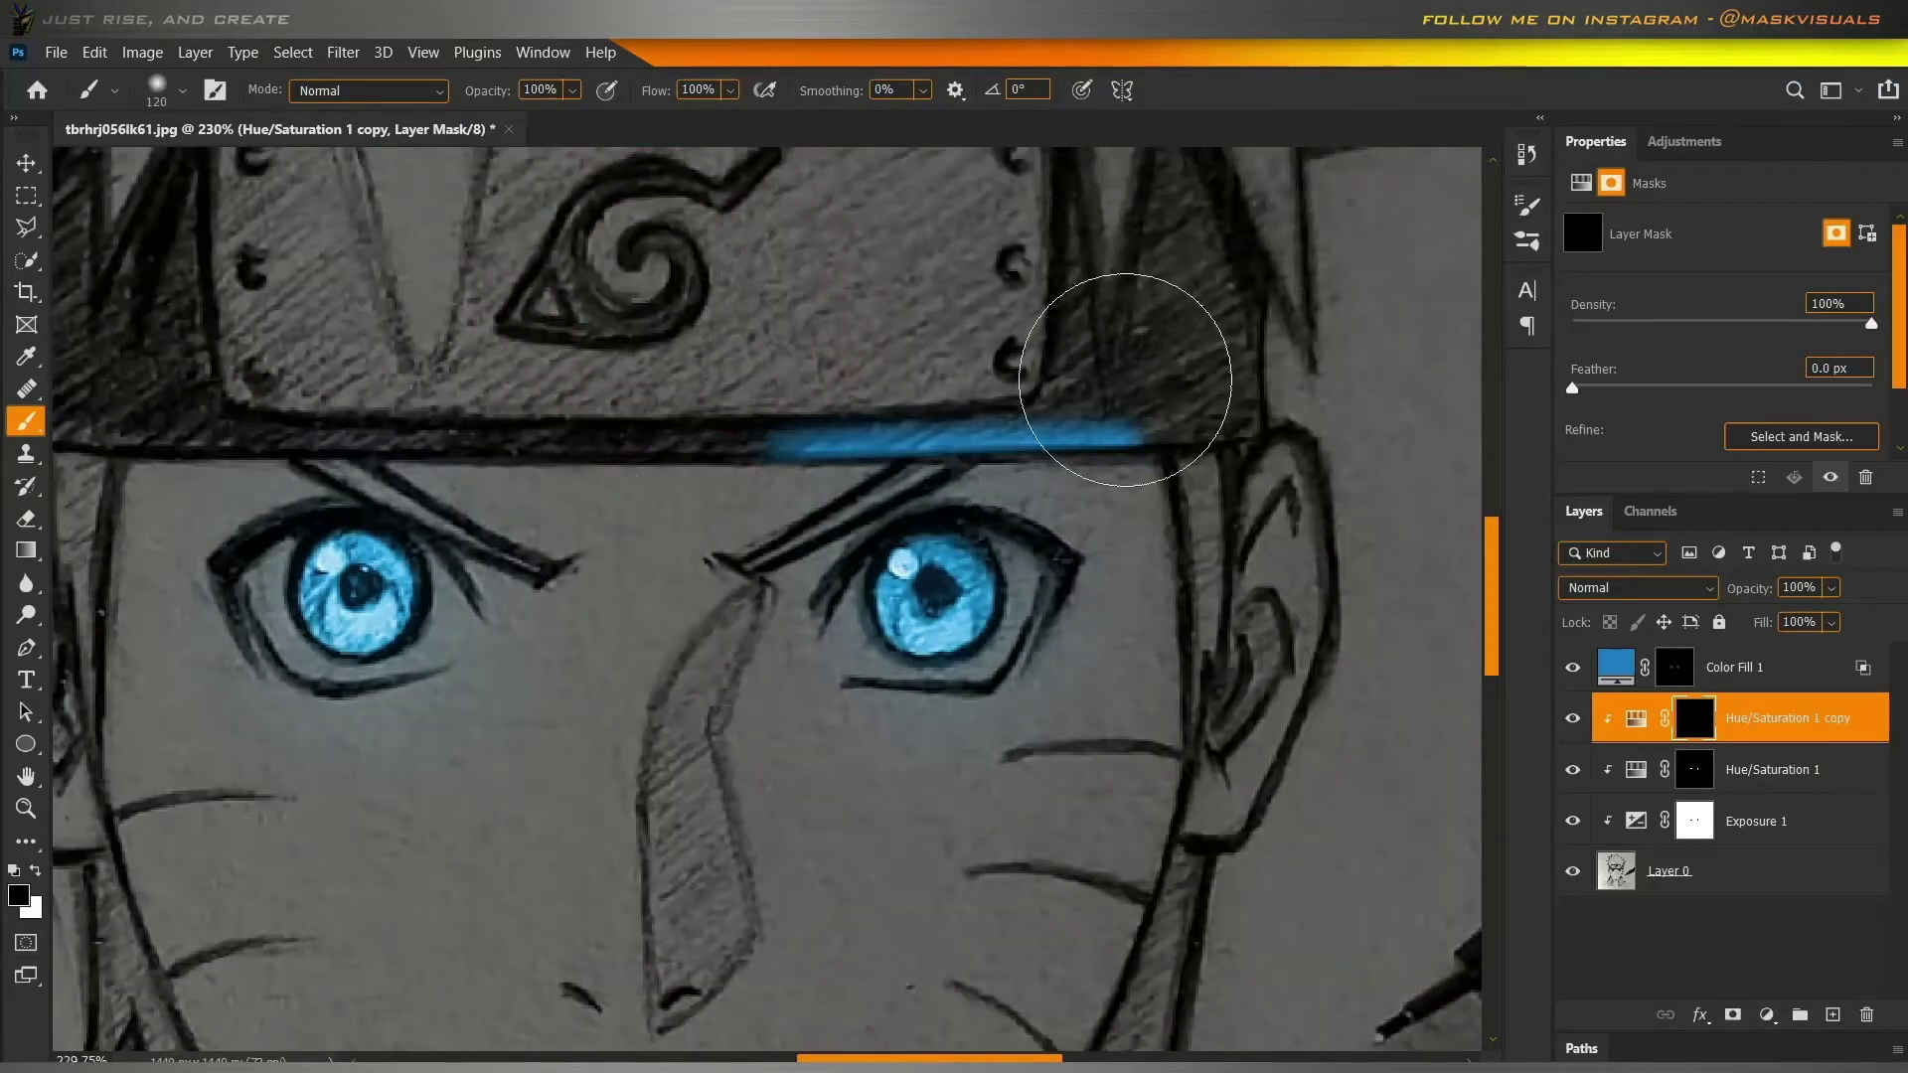
pyautogui.moveTo(1125, 379); pyautogui.dragTo(1221, 346)
pyautogui.scroll(-4, 996, 434)
pyautogui.scroll(3, 616, 581)
# Paint a matching straight white stroke on the mask along the headband's lower edge above the left-hand eye.
pyautogui.moveTo(966, 502); pyautogui.dragTo(397, 525)
pyautogui.click(947, 503)
pyautogui.keyDown('shift'); pyautogui.click(681, 505); pyautogui.keyUp('shift')
# Clean up the blue spill below the headband above the left-hand eye with black and fade the stroke's upper side.
pyautogui.scroll(5, 960, 531)
pyautogui.press('[')
pyautogui.press('[')
pyautogui.press('[')
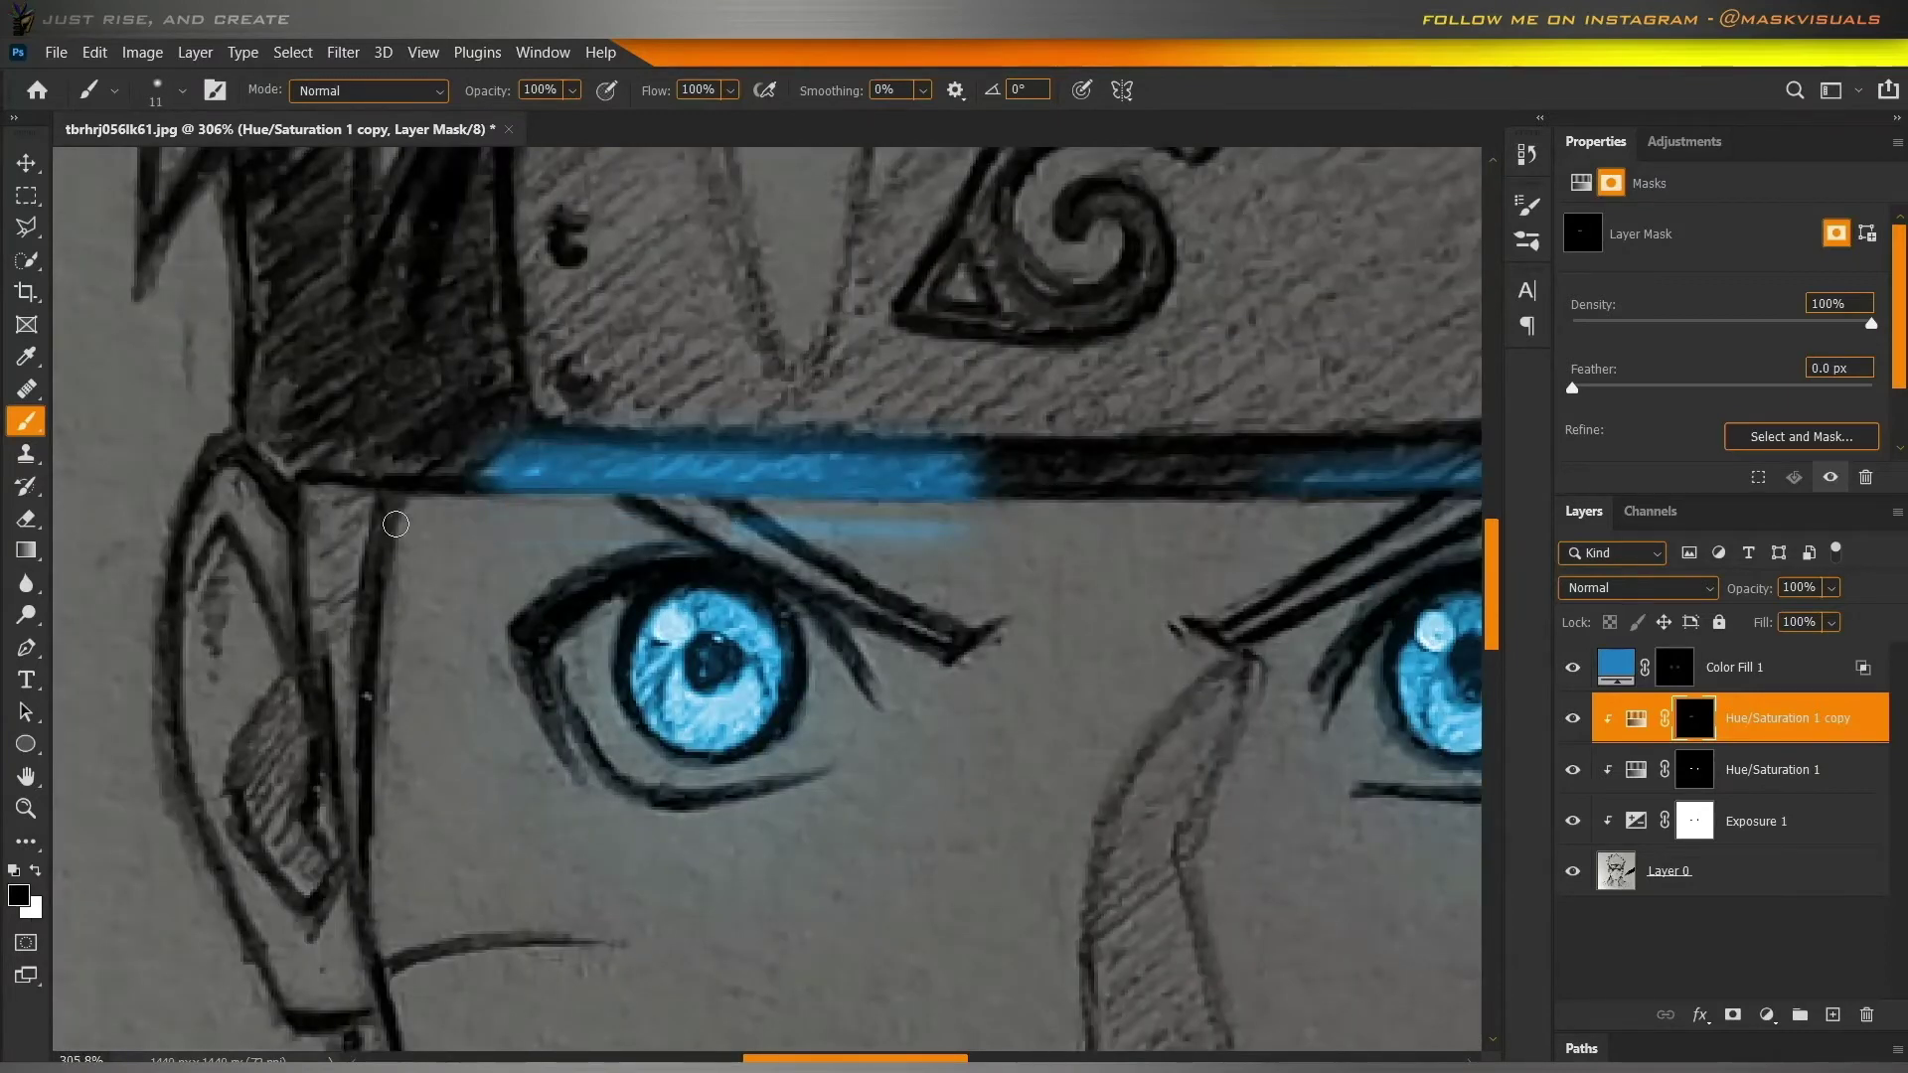
pyautogui.moveTo(838, 346)
pyautogui.mouseDown()
pyautogui.moveTo(1001, 355)
pyautogui.moveTo(461, 358)
pyautogui.mouseUp()
pyautogui.scroll(-20, 974, 342)
pyautogui.scroll(16, 703, 576)
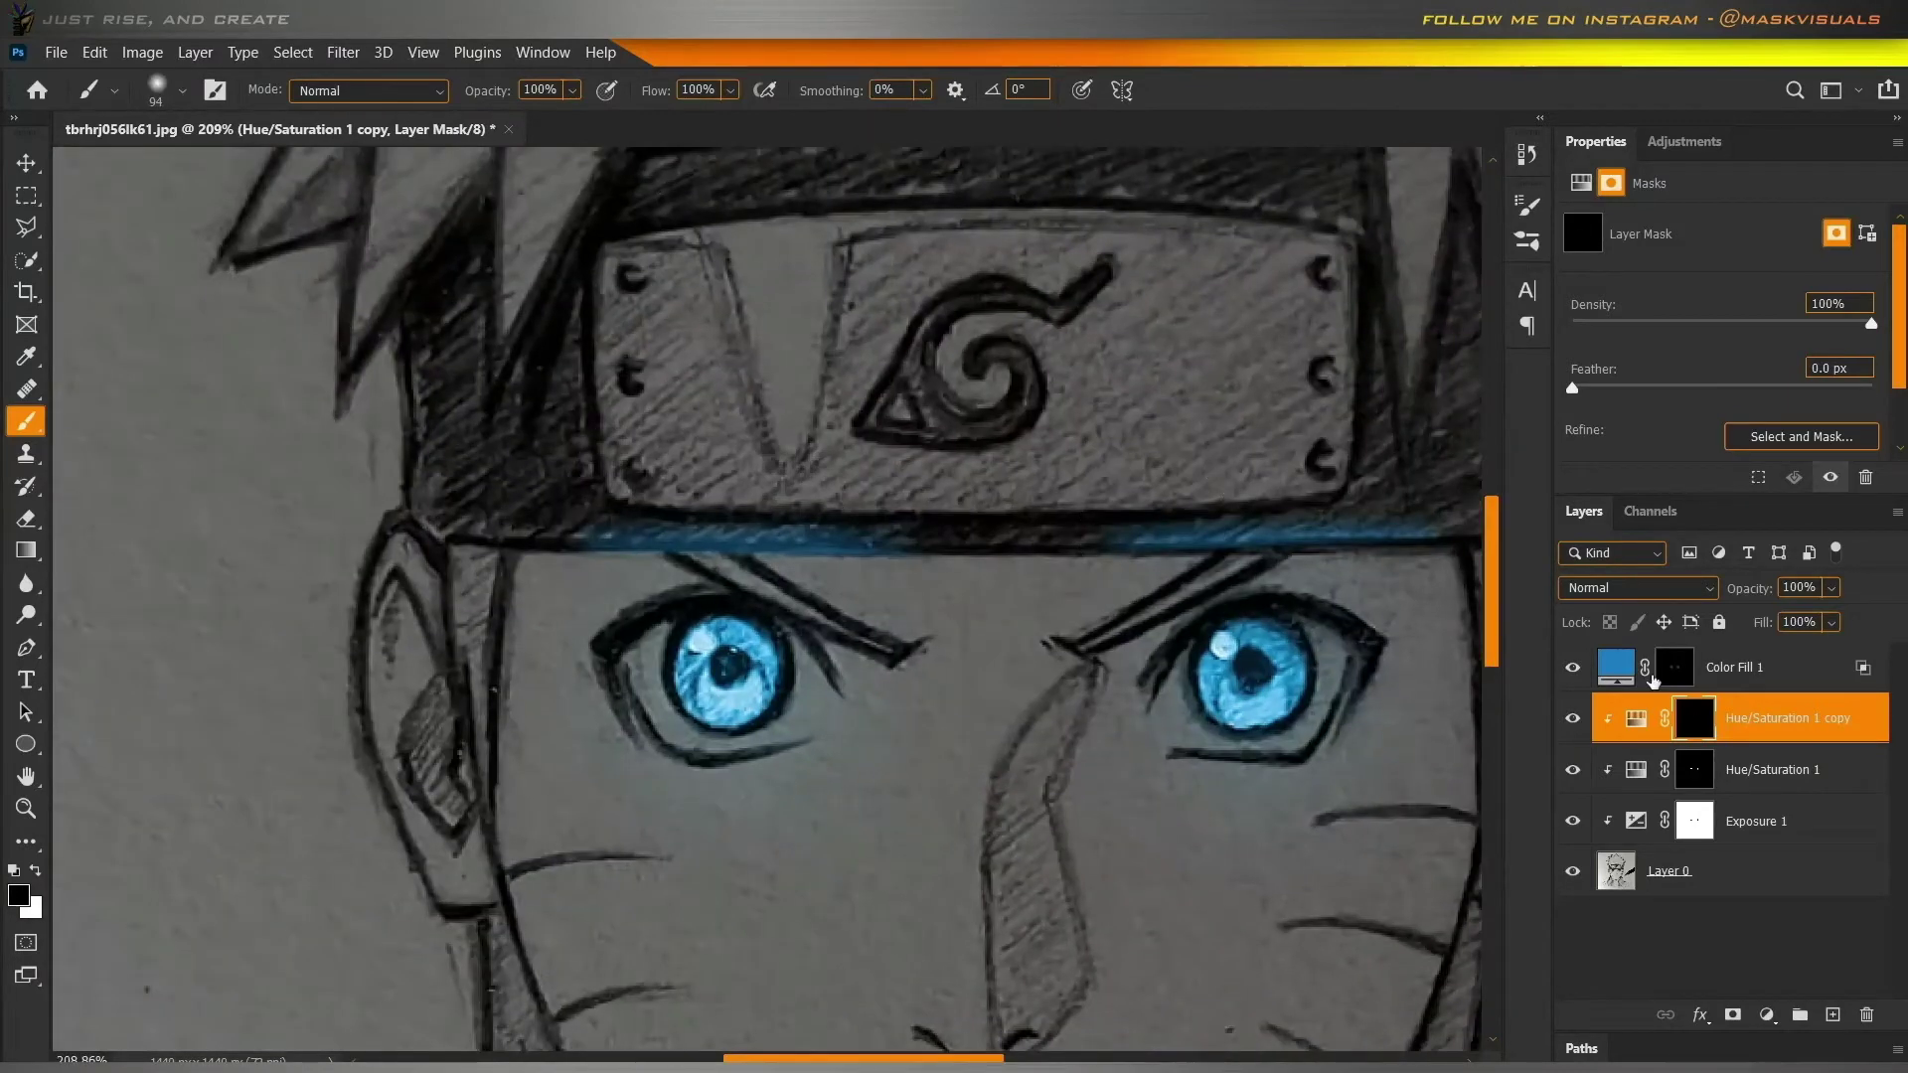
# Touch up the blue strip along the headband's lower edge above the left-hand eye on the mask, working inside a rectangular selection.
pyautogui.press('m')
pyautogui.moveTo(557, 485); pyautogui.dragTo(959, 556)
pyautogui.press('b')
pyautogui.scroll(4, 819, 594)
pyautogui.moveTo(855, 594); pyautogui.dragTo(743, 594)
pyautogui.press('x')
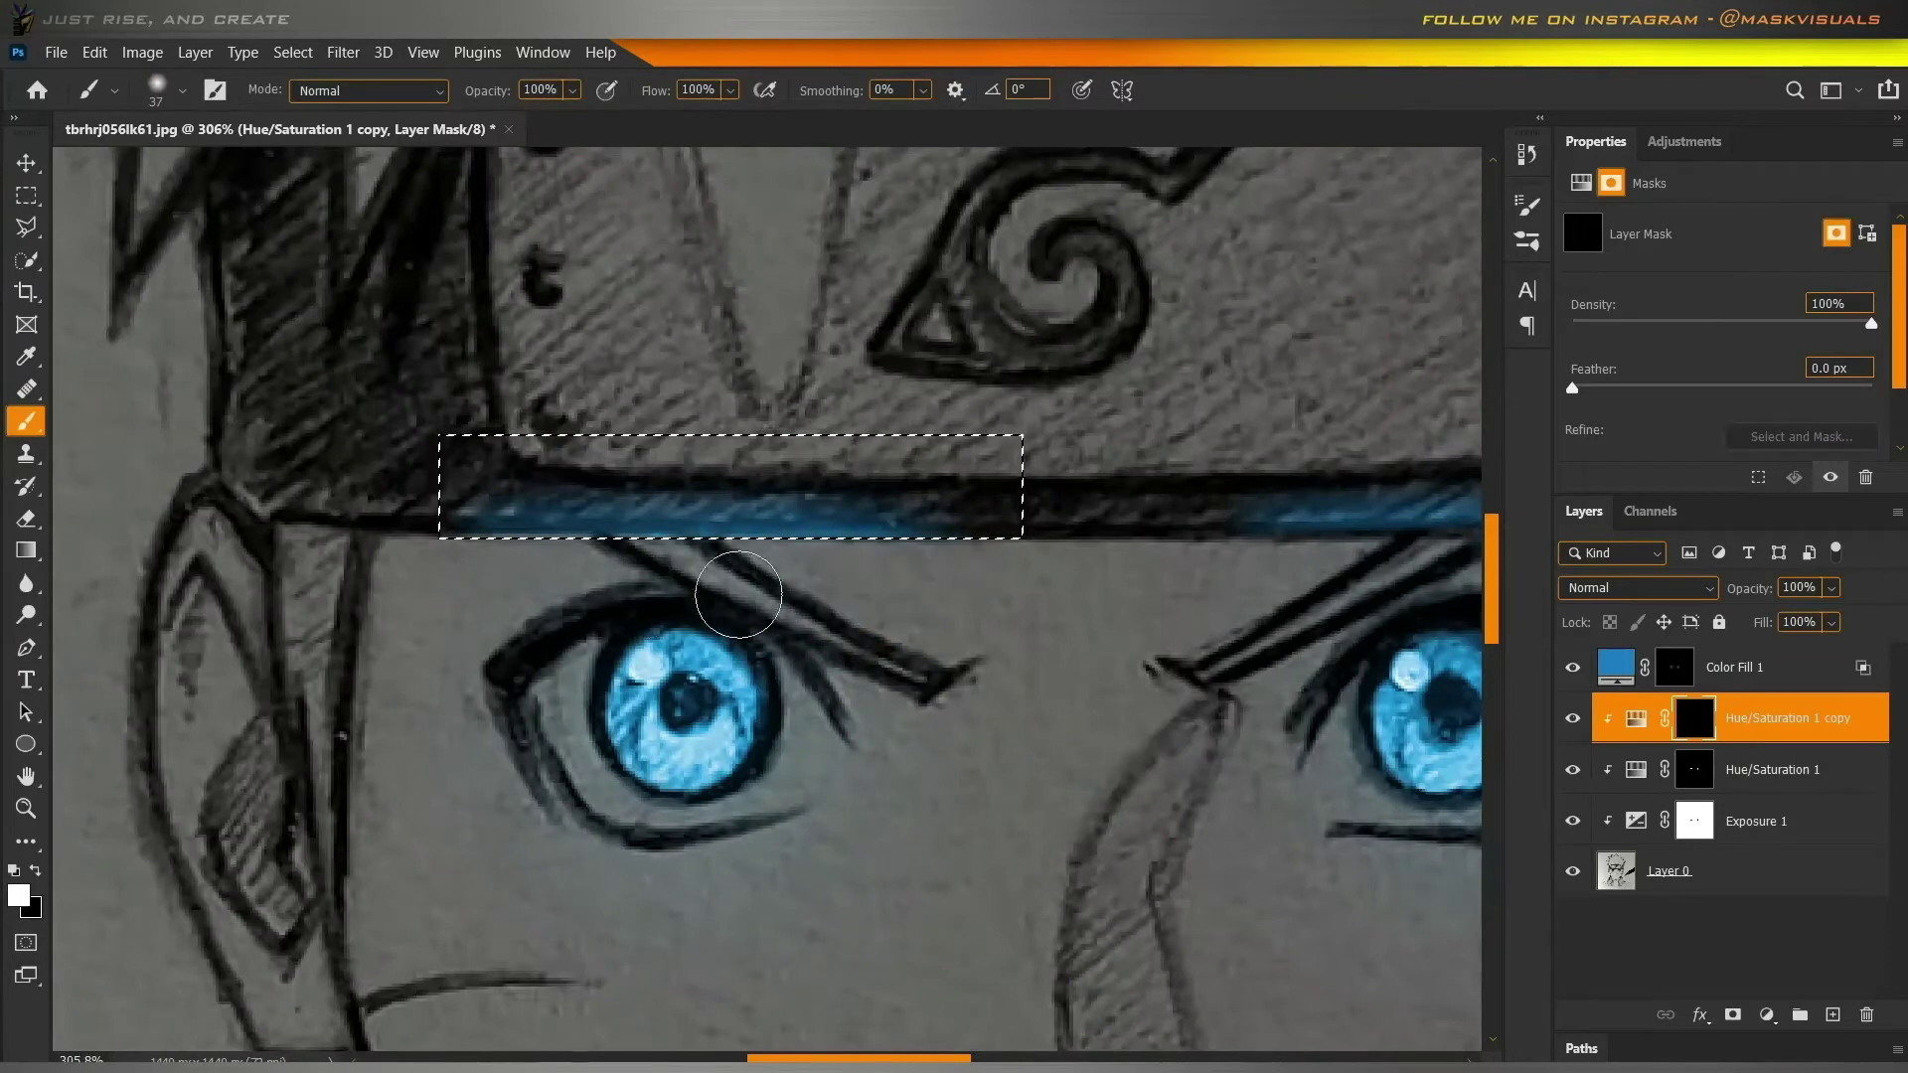
pyautogui.hotkey('ctrl', 'd')
pyautogui.keyDown('alt'); pyautogui.rightClick(873, 575); pyautogui.keyUp('alt')
pyautogui.press('x')
pyautogui.scroll(-4, 801, 565)
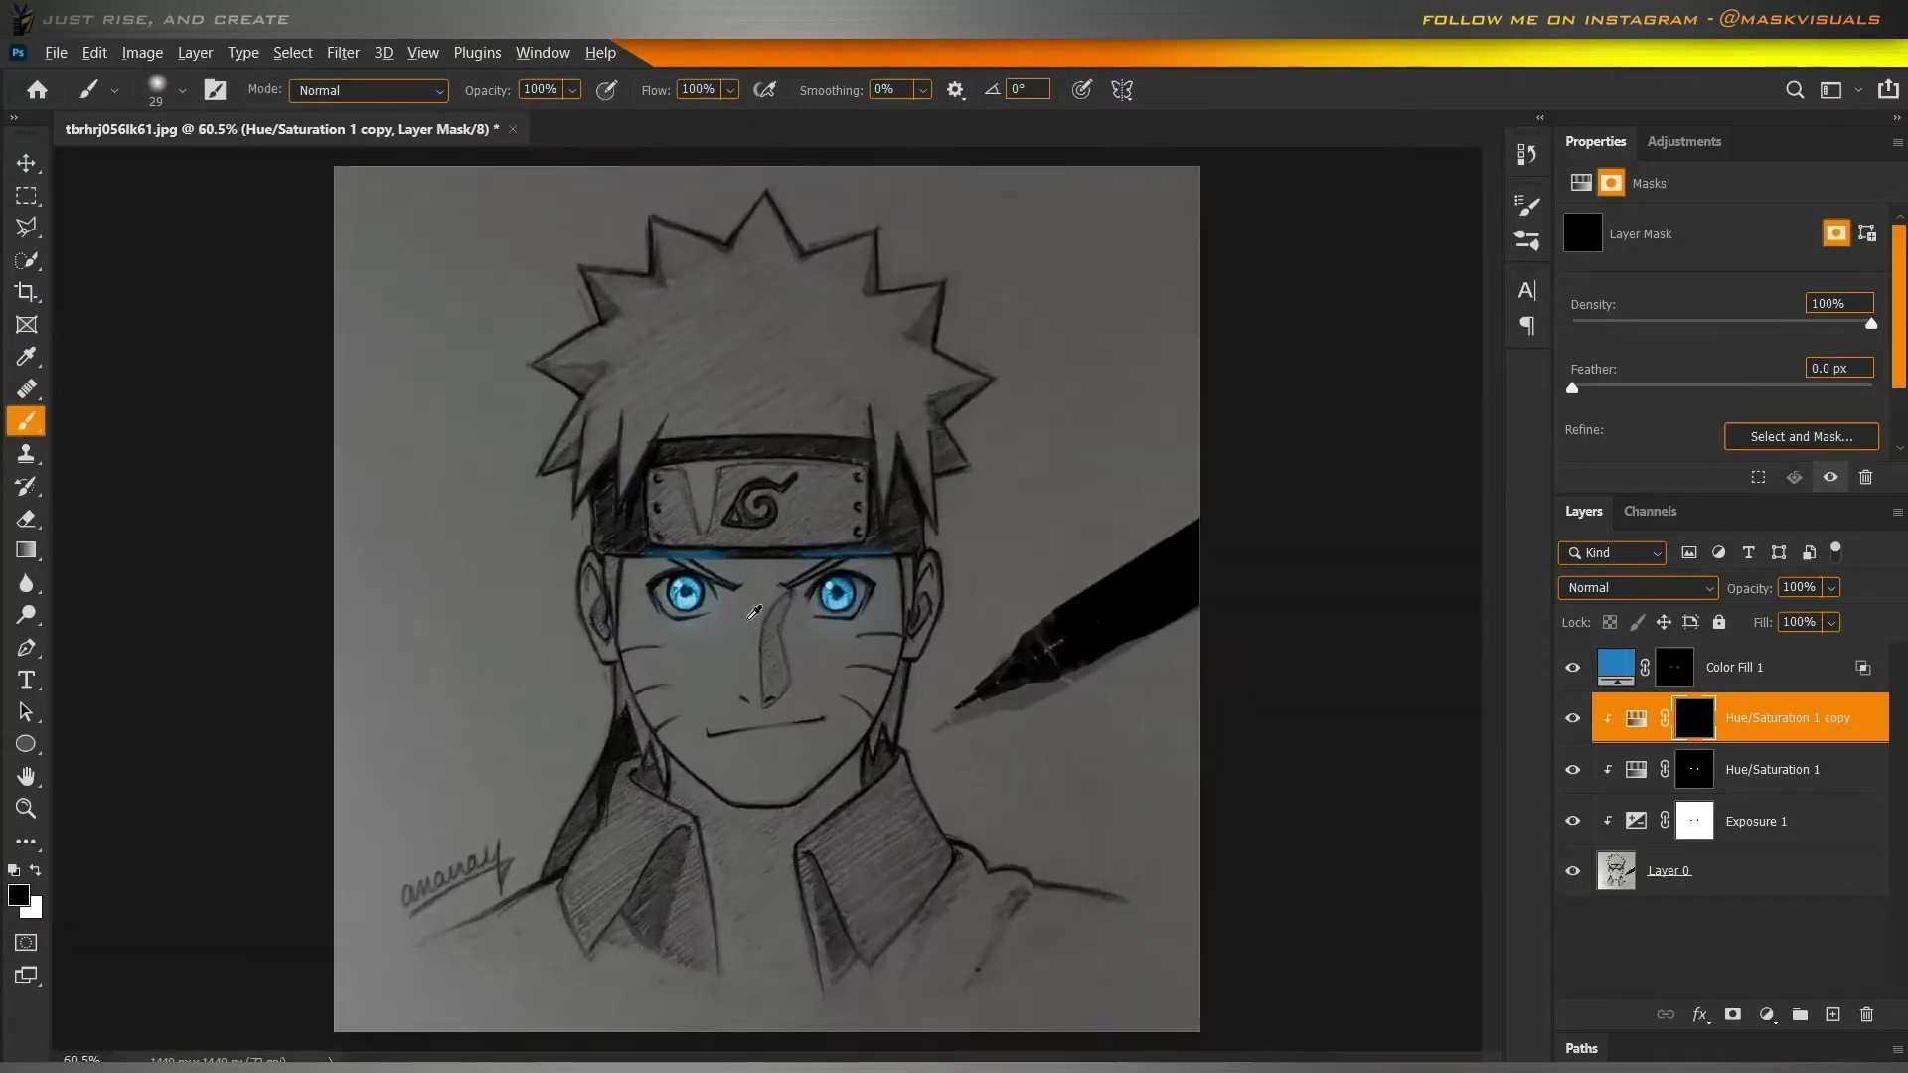
# Duplicate the Hue/Saturation 1 copy layer and paint white on its mask along the metal plate's lower corner above the right-hand eye.
pyautogui.scroll(4, 978, 481)
pyautogui.hotkey('ctrl', 'j')
pyautogui.click(1693, 714)
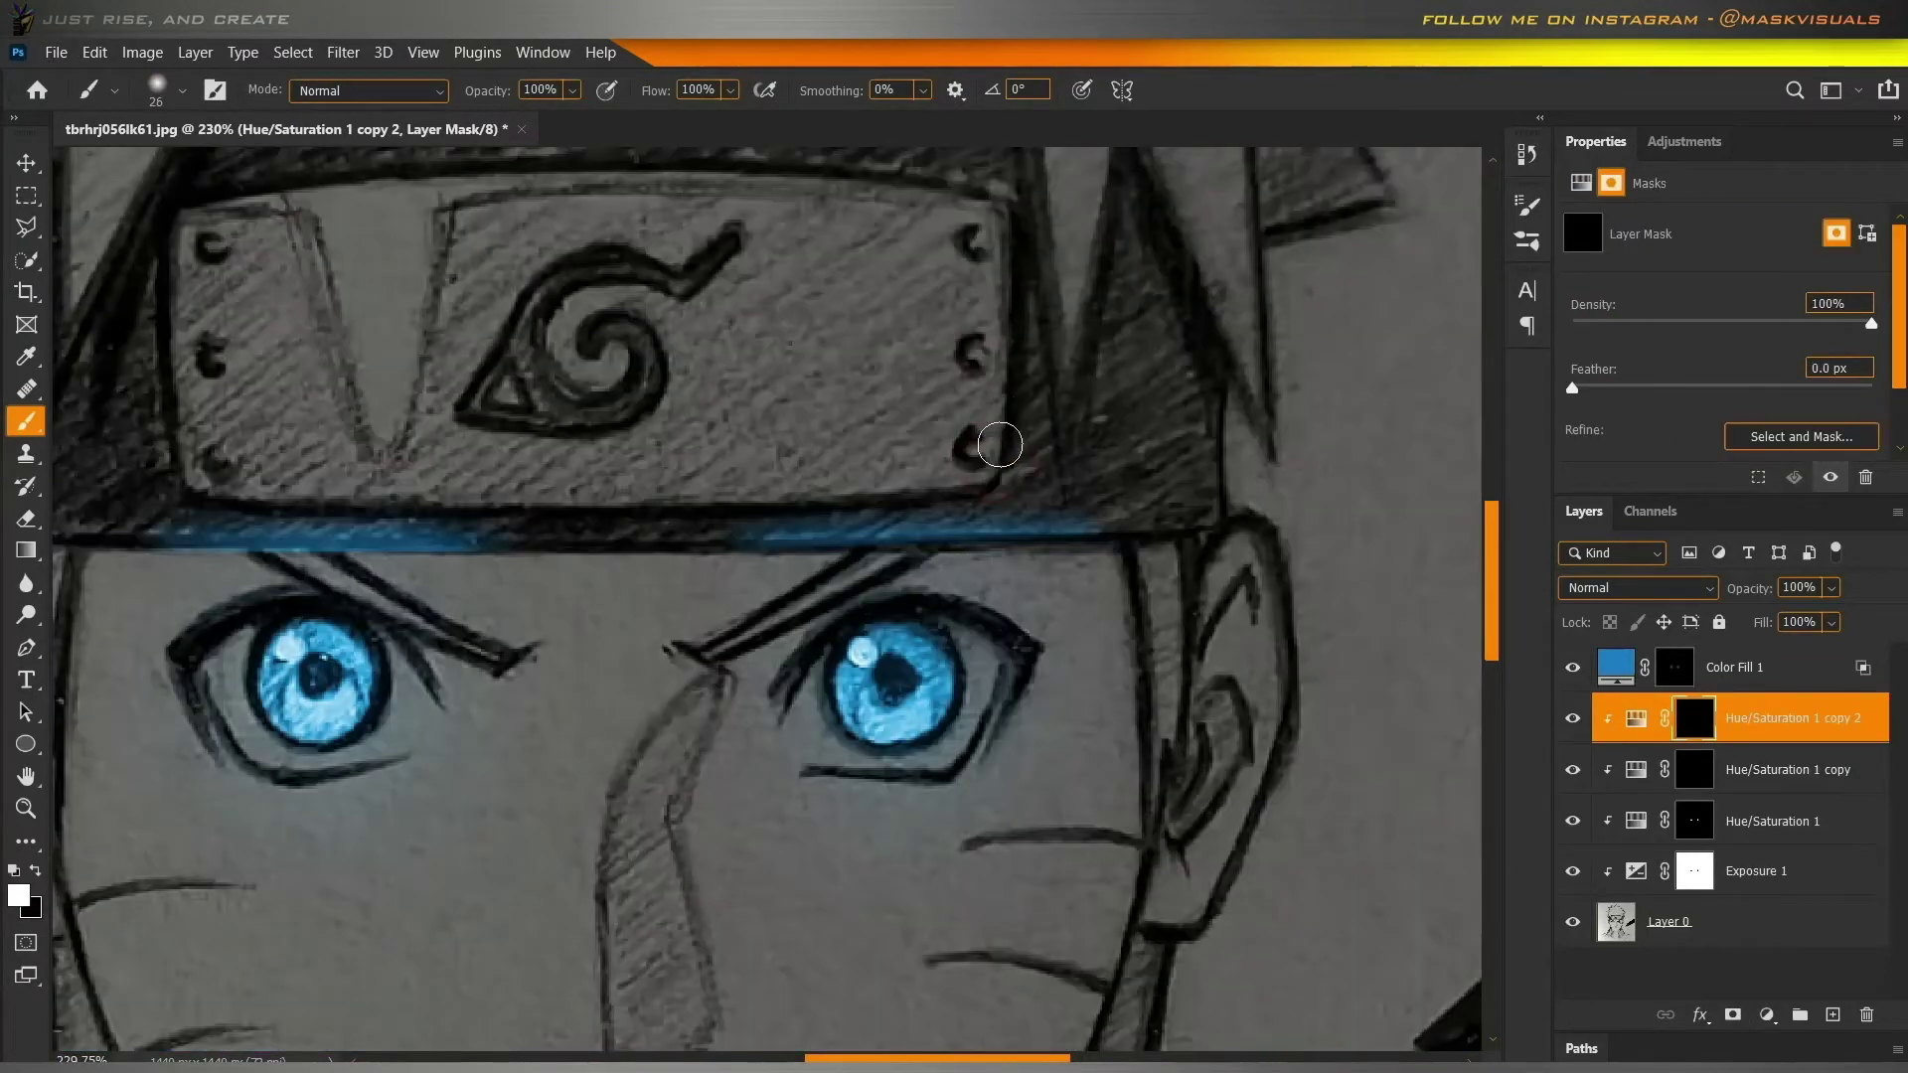
pyautogui.moveTo(997, 444); pyautogui.dragTo(747, 514)
pyautogui.scroll(5, 1031, 431)
# Paint black on the mask to trim the blue outside the plate's right-hand corner and fade its upper side.
pyautogui.keyDown('alt'); pyautogui.rightClick(976, 510); pyautogui.keyUp('alt')
pyautogui.press('x')
pyautogui.moveTo(990, 425); pyautogui.dragTo(538, 559)
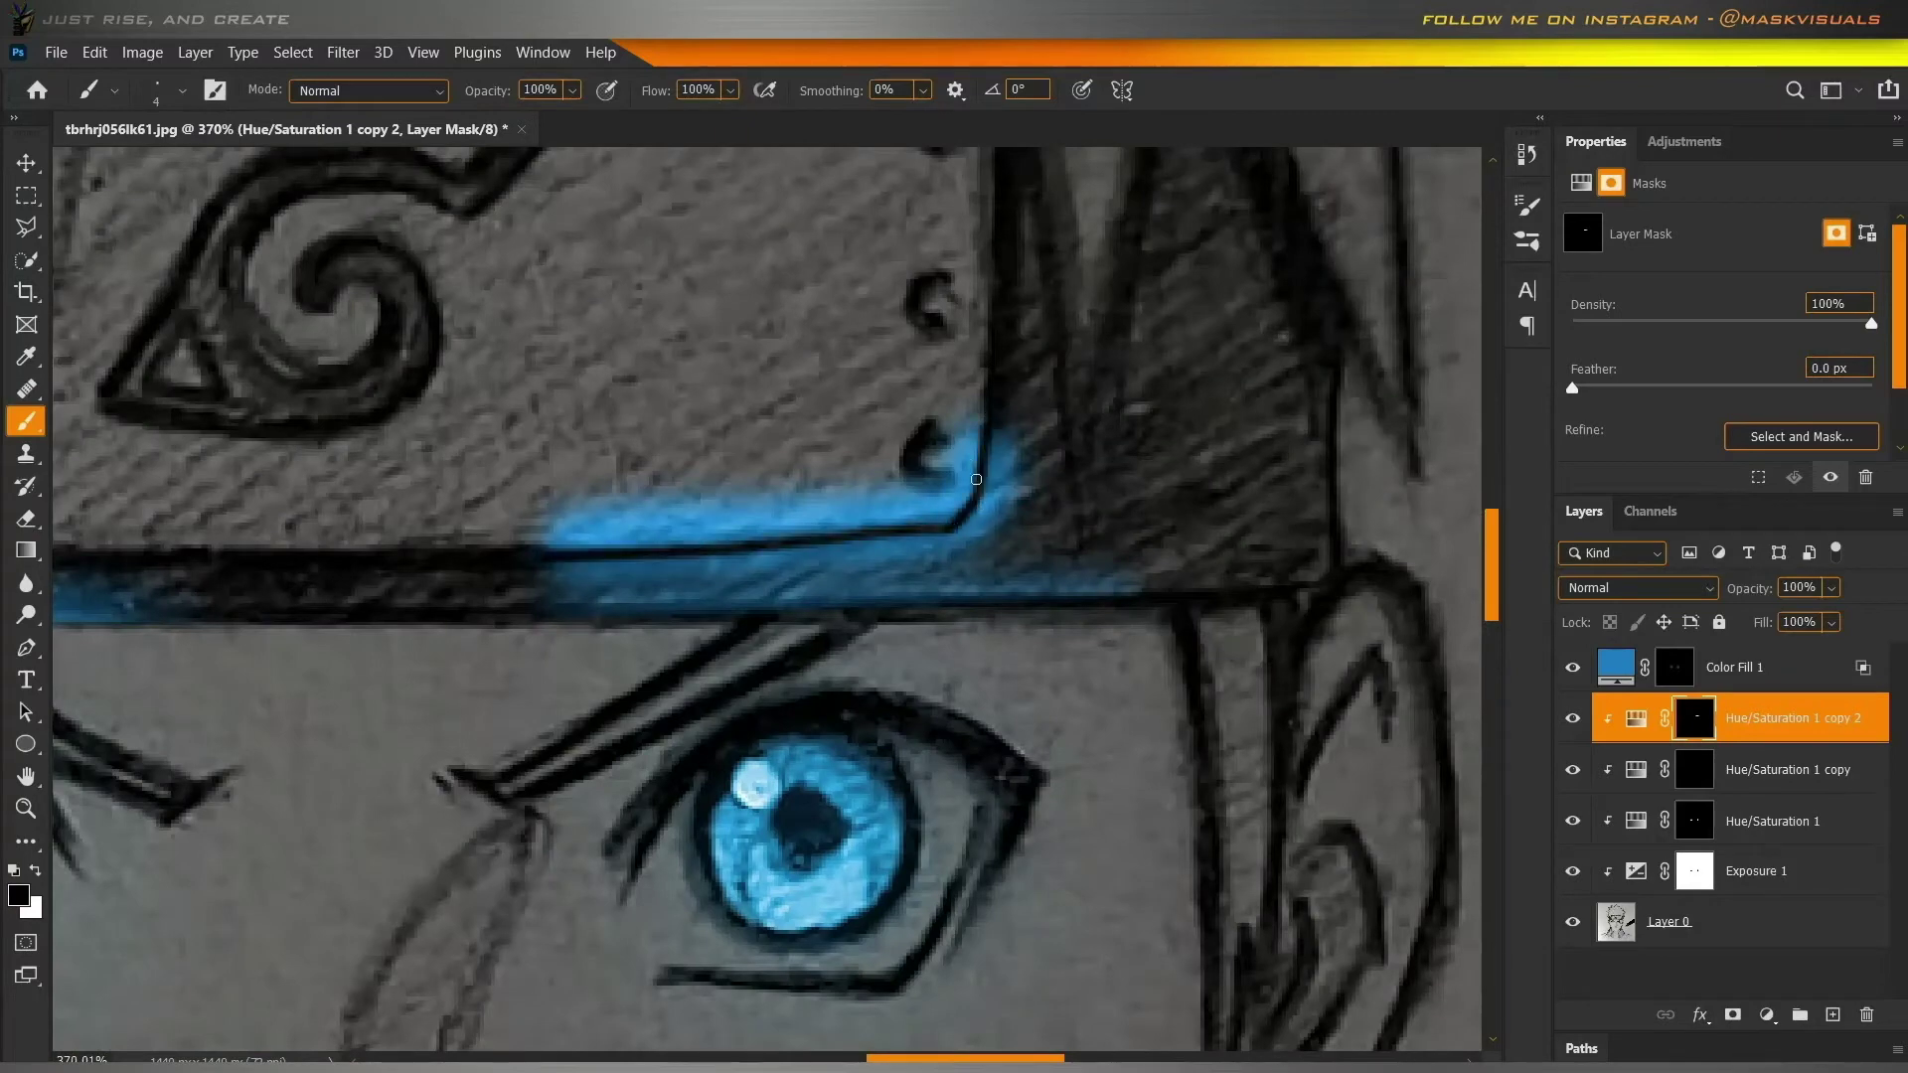
pyautogui.moveTo(806, 537); pyautogui.dragTo(1005, 529)
pyautogui.keyDown('alt'); pyautogui.rightClick(1039, 474); pyautogui.keyUp('alt')
pyautogui.moveTo(998, 449)
pyautogui.mouseDown()
pyautogui.moveTo(1001, 510)
pyautogui.moveTo(852, 566)
pyautogui.moveTo(556, 575)
pyautogui.mouseUp()
pyautogui.keyDown('alt'); pyautogui.rightClick(914, 378); pyautogui.keyUp('alt')
pyautogui.moveTo(914, 377); pyautogui.dragTo(454, 424)
pyautogui.scroll(-8, 898, 407)
pyautogui.scroll(6, 646, 512)
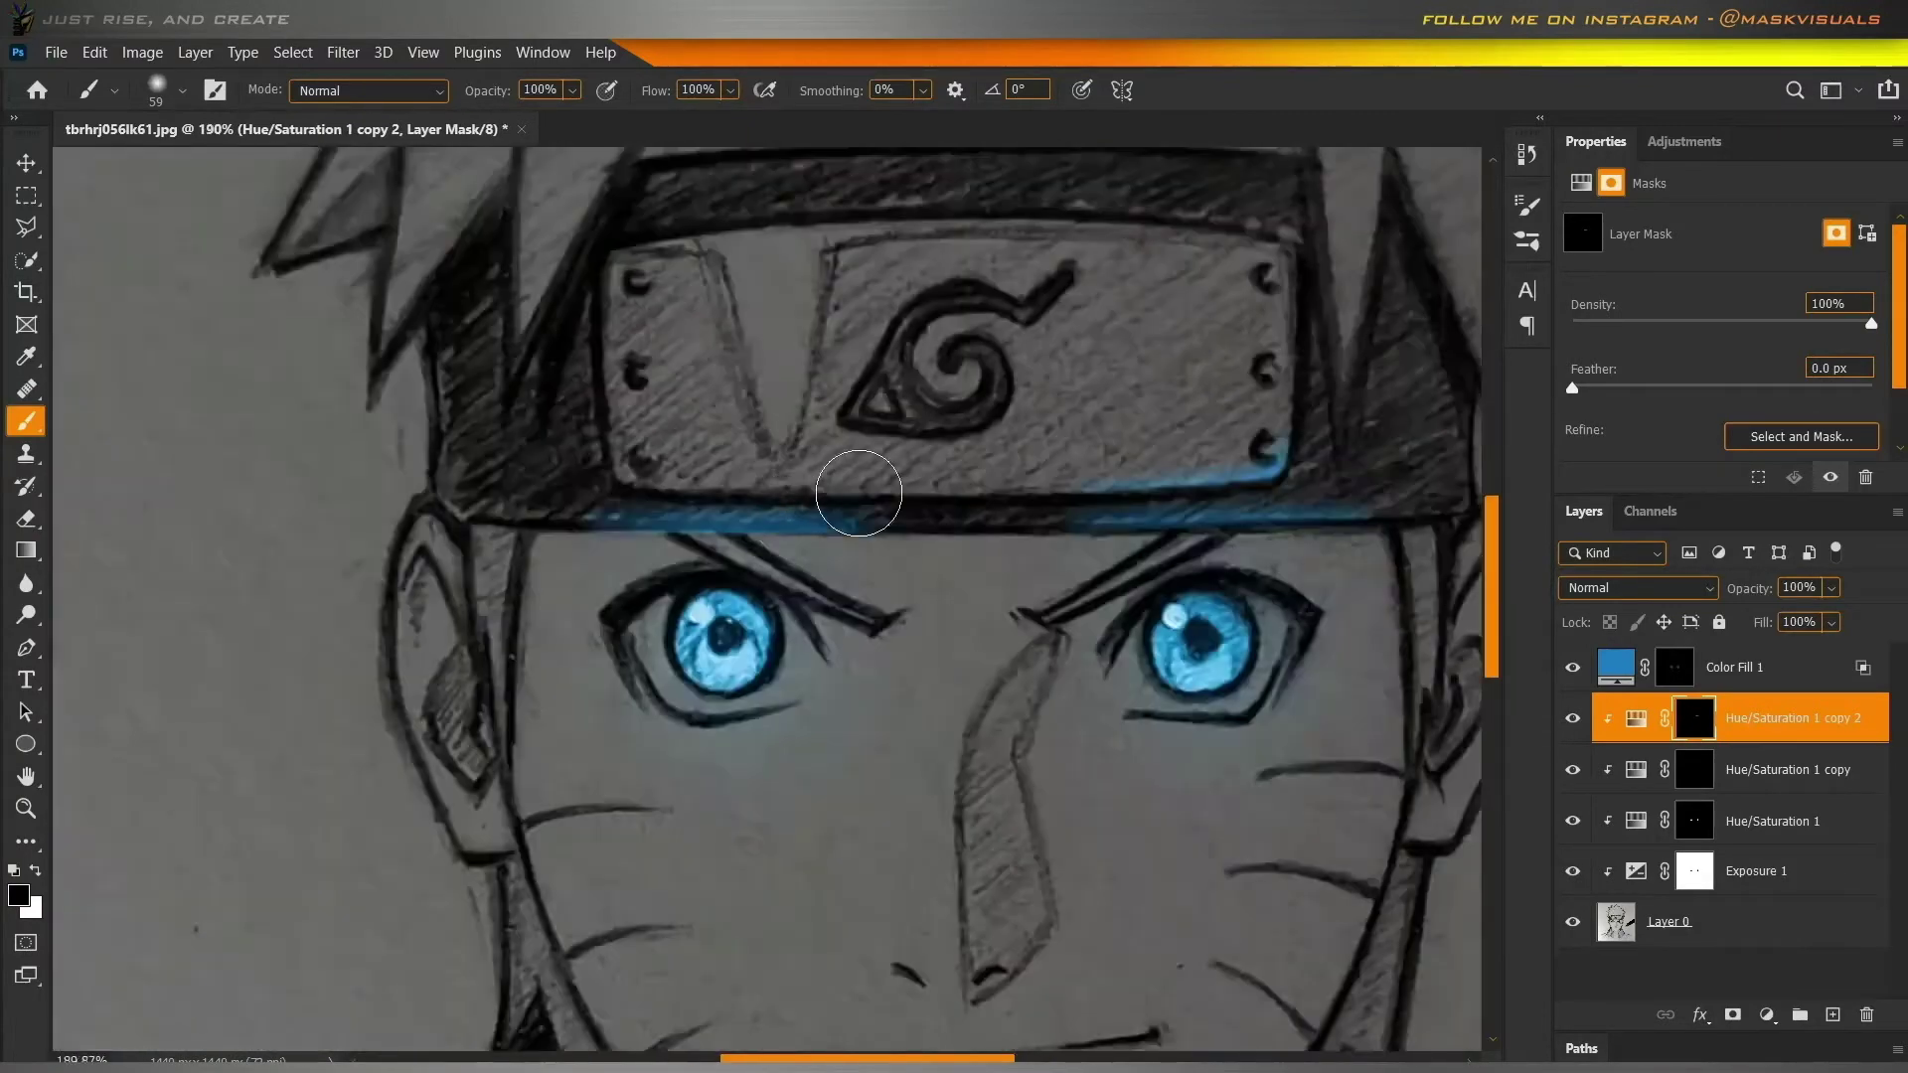
# Paint white on the mask along the metal plate's lower edge and corner above the left-hand eye.
pyautogui.press('x')
pyautogui.keyDown('alt'); pyautogui.rightClick(931, 491); pyautogui.keyUp('alt')
pyautogui.keyDown('alt'); pyautogui.rightClick(575, 426); pyautogui.keyUp('alt')
pyautogui.moveTo(931, 491)
pyautogui.mouseDown()
pyautogui.moveTo(566, 429)
pyautogui.moveTo(660, 492)
pyautogui.moveTo(962, 531)
pyautogui.moveTo(597, 574)
pyautogui.moveTo(525, 438)
pyautogui.mouseUp()
# Trim the blue around the plate's left-hand corner with black and fade its upper side.
pyautogui.press('x')
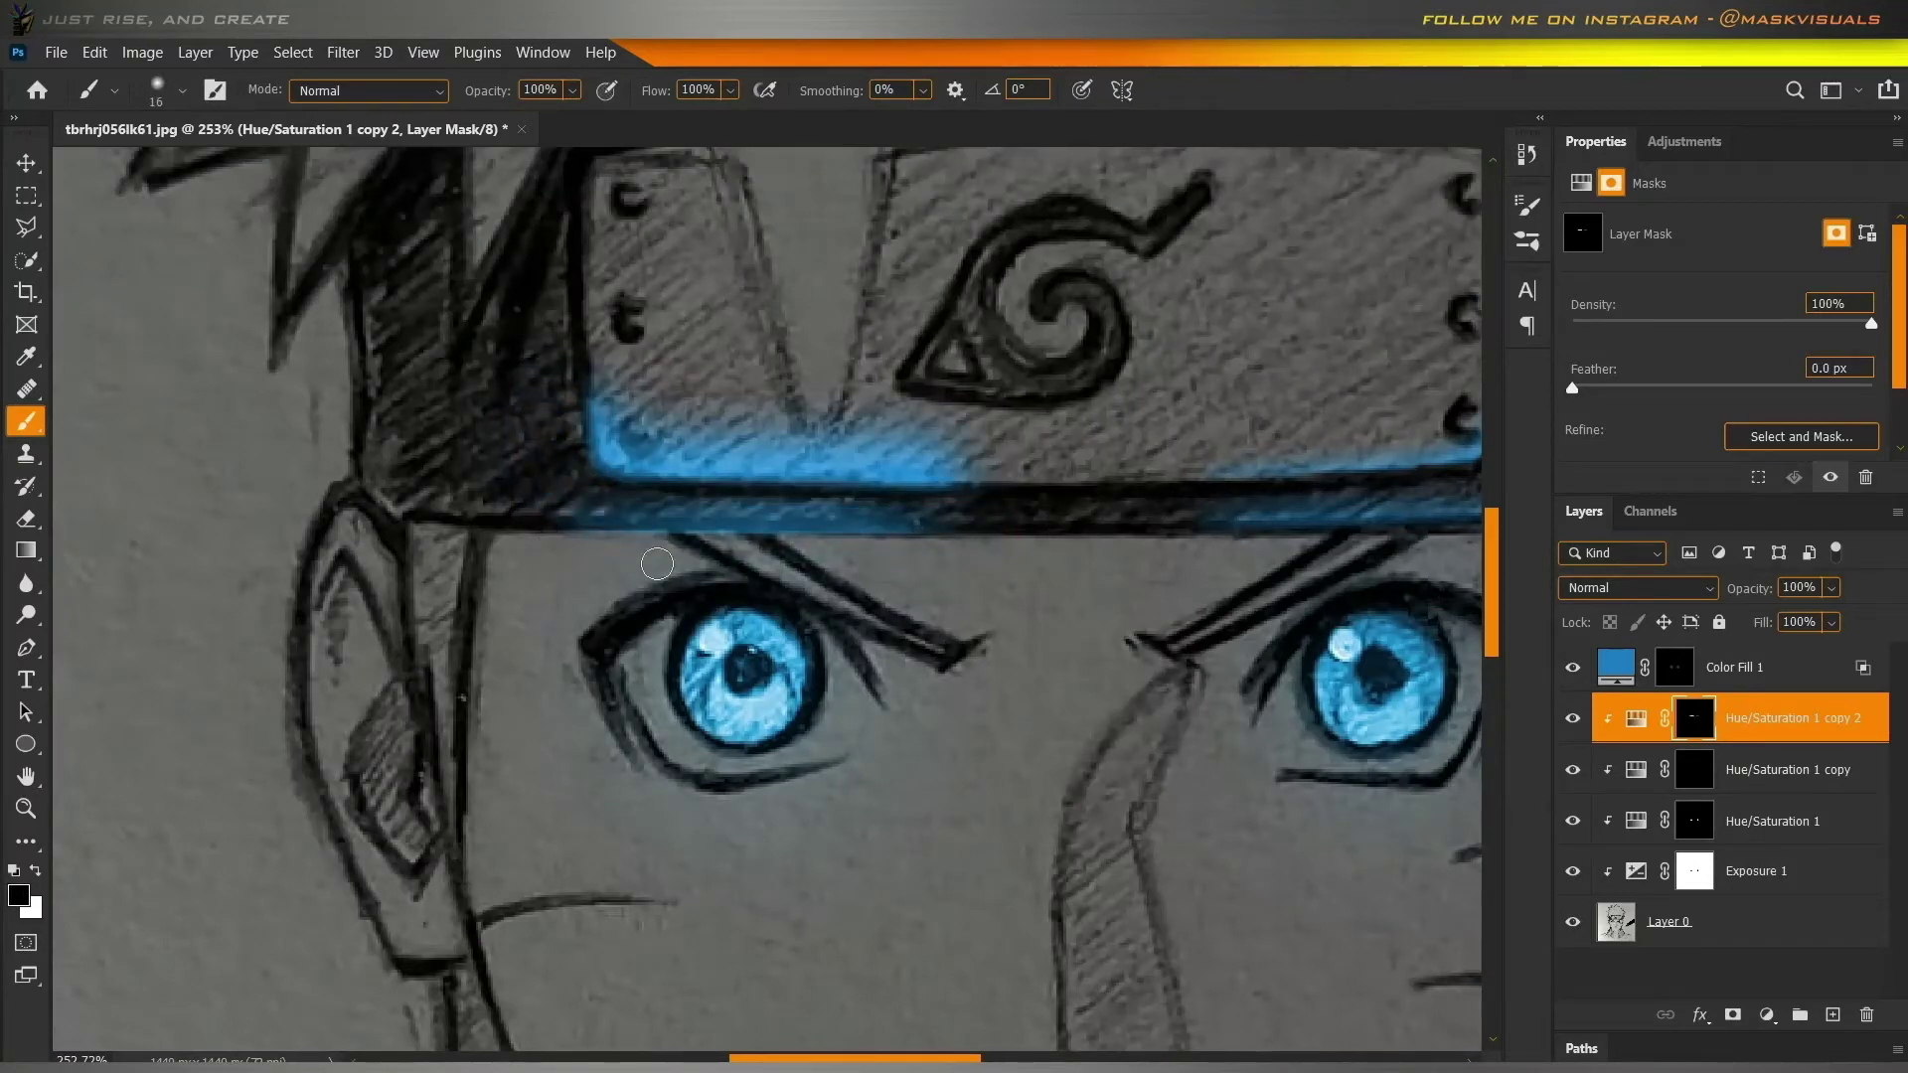
pyautogui.keyDown('alt'); pyautogui.rightClick(981, 319); pyautogui.keyUp('alt')
pyautogui.moveTo(934, 368); pyautogui.dragTo(693, 355)
pyautogui.scroll(-15, 693, 354)
pyautogui.scroll(14, 665, 556)
pyautogui.scroll(-14, 763, 465)
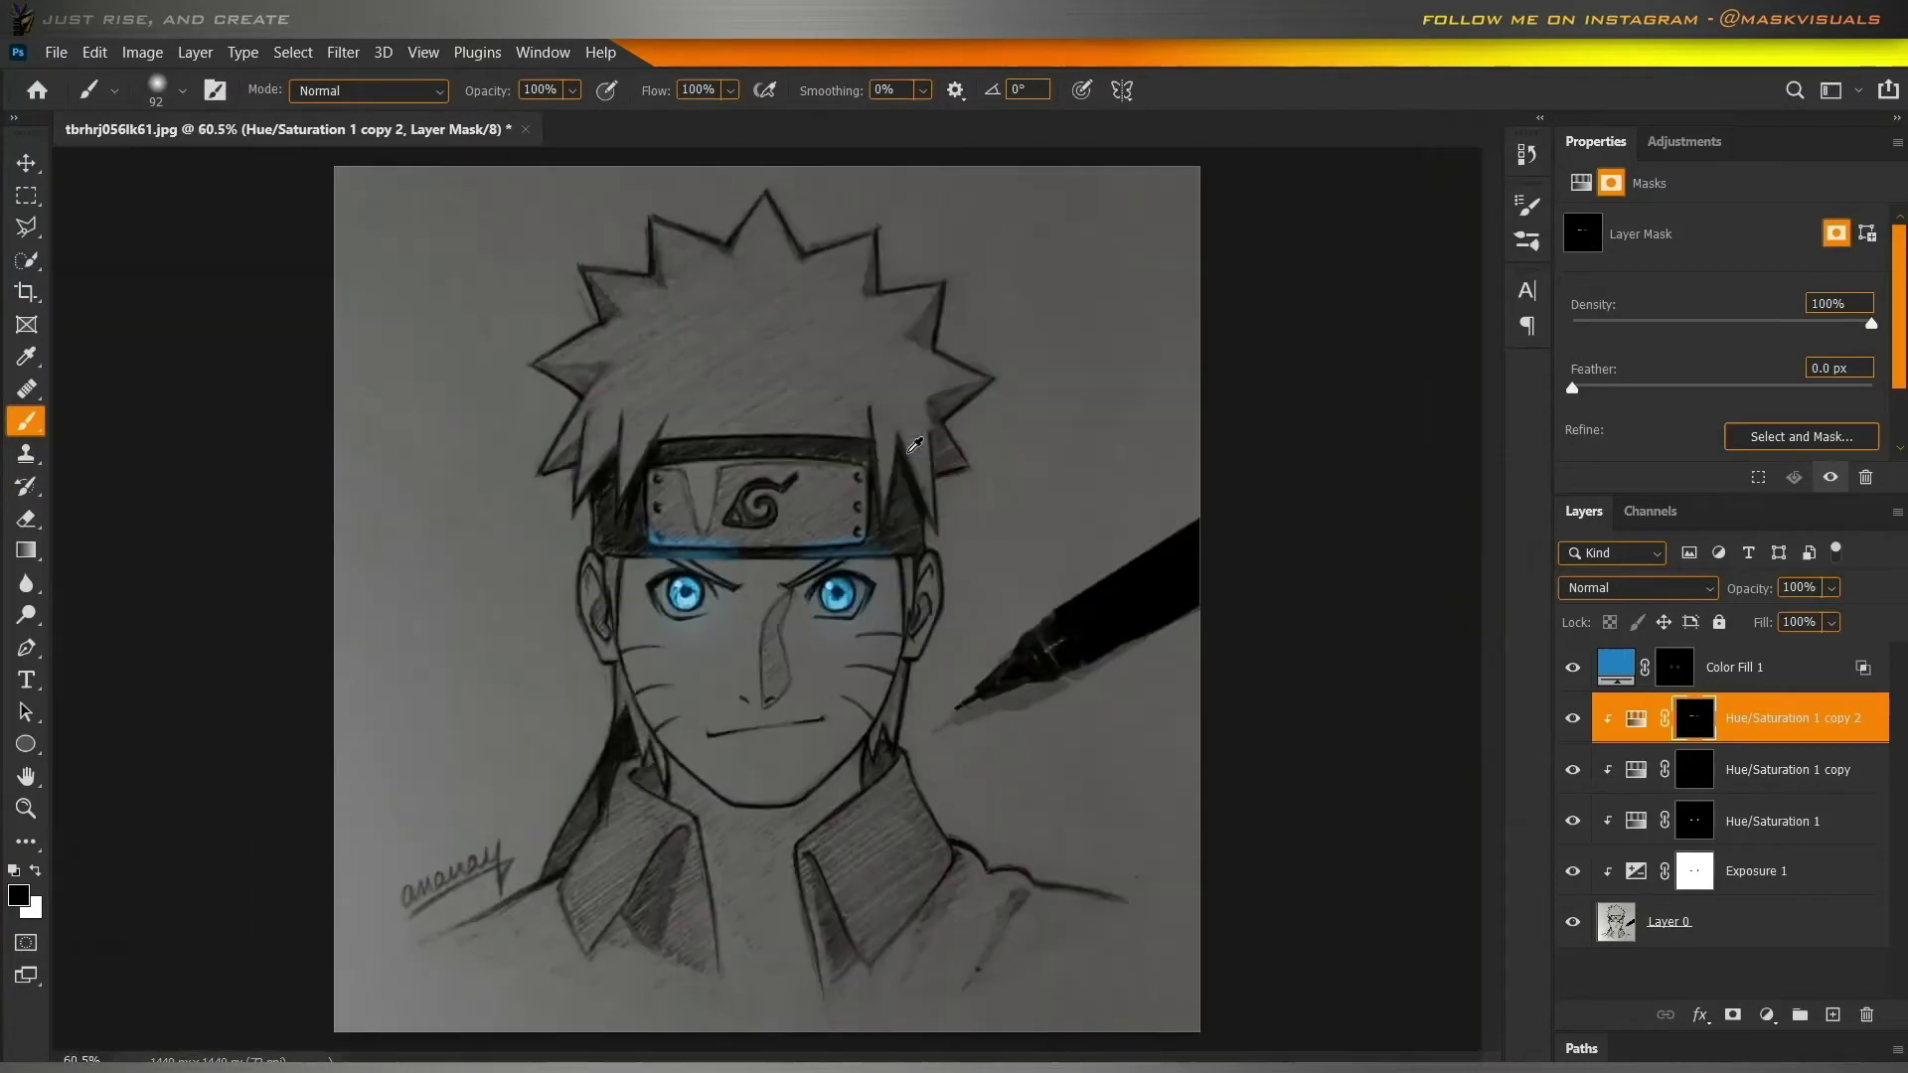
# Duplicate the Color Fill 1 layer to strengthen the blue eye glow and compare the result with the copy hidden.
pyautogui.scroll(7, 723, 699)
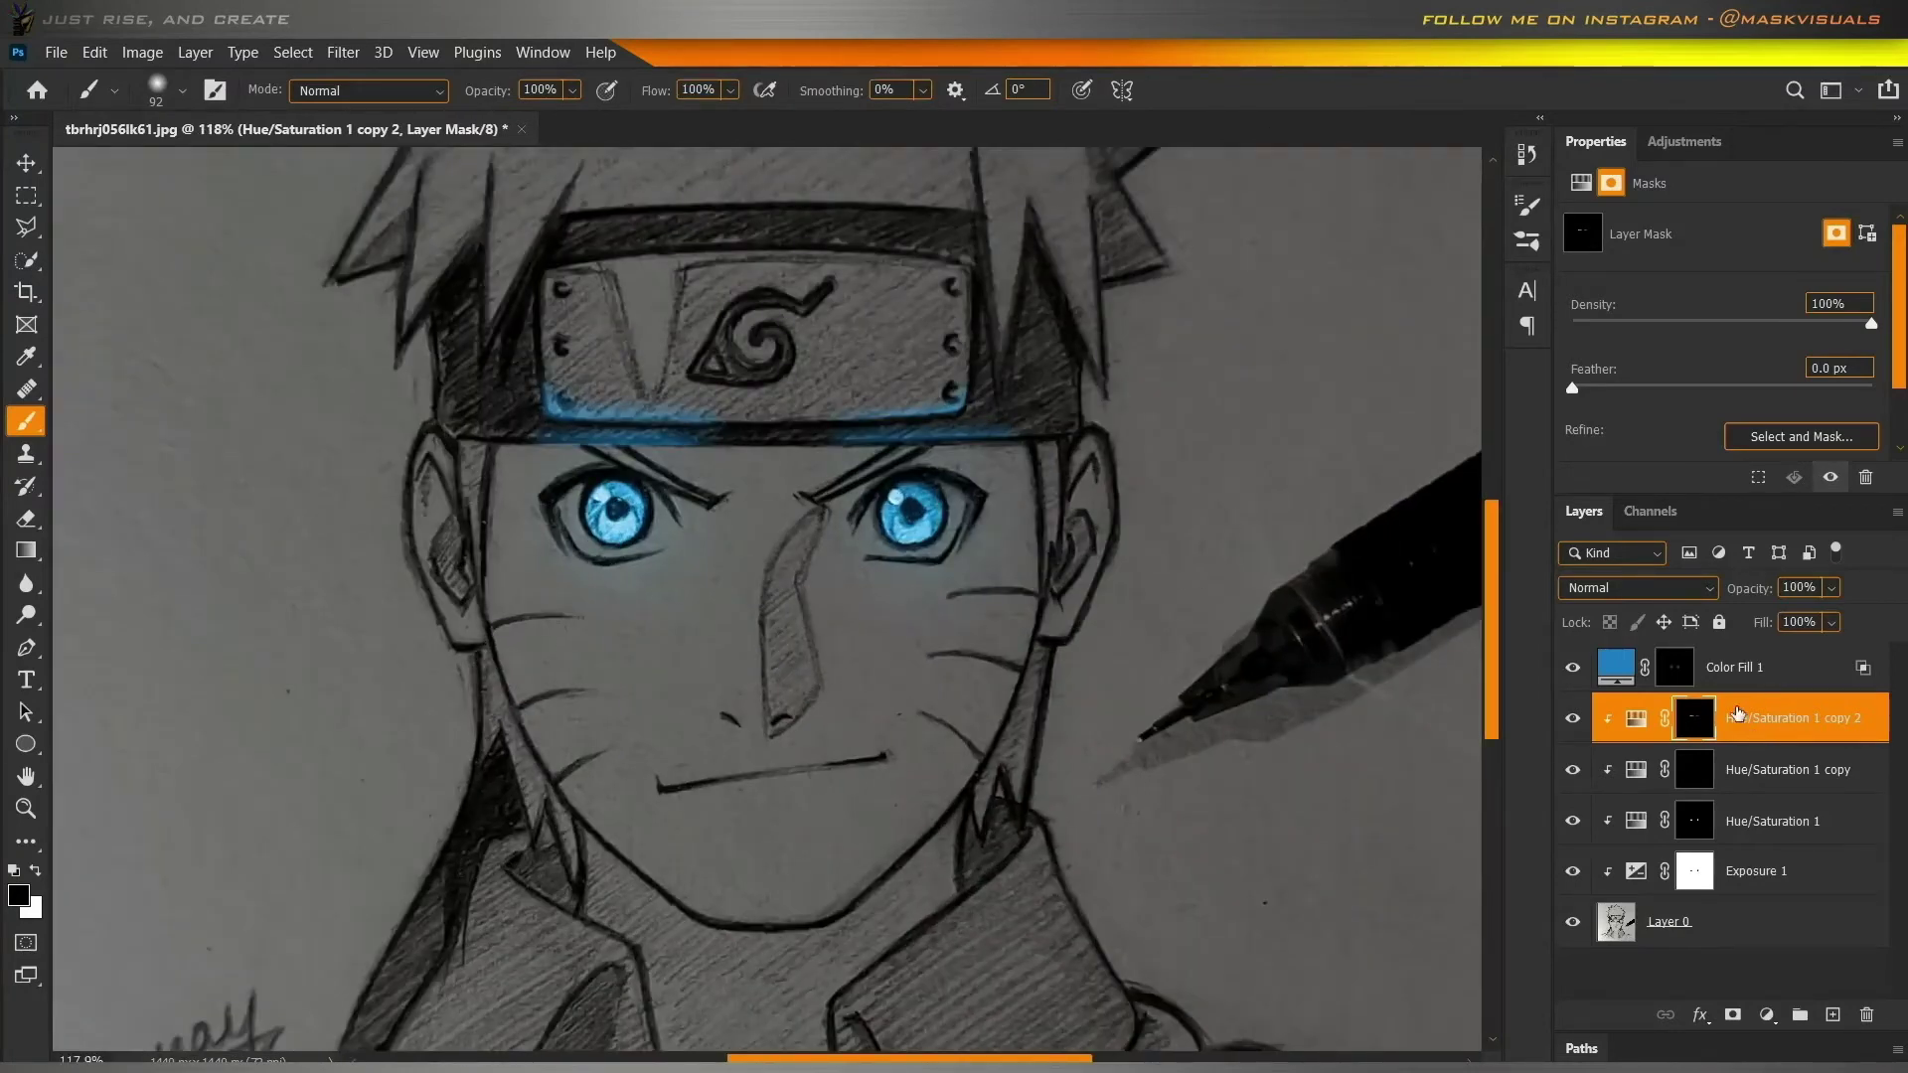
pyautogui.click(1779, 666)
pyautogui.hotkey('ctrl', 'j')
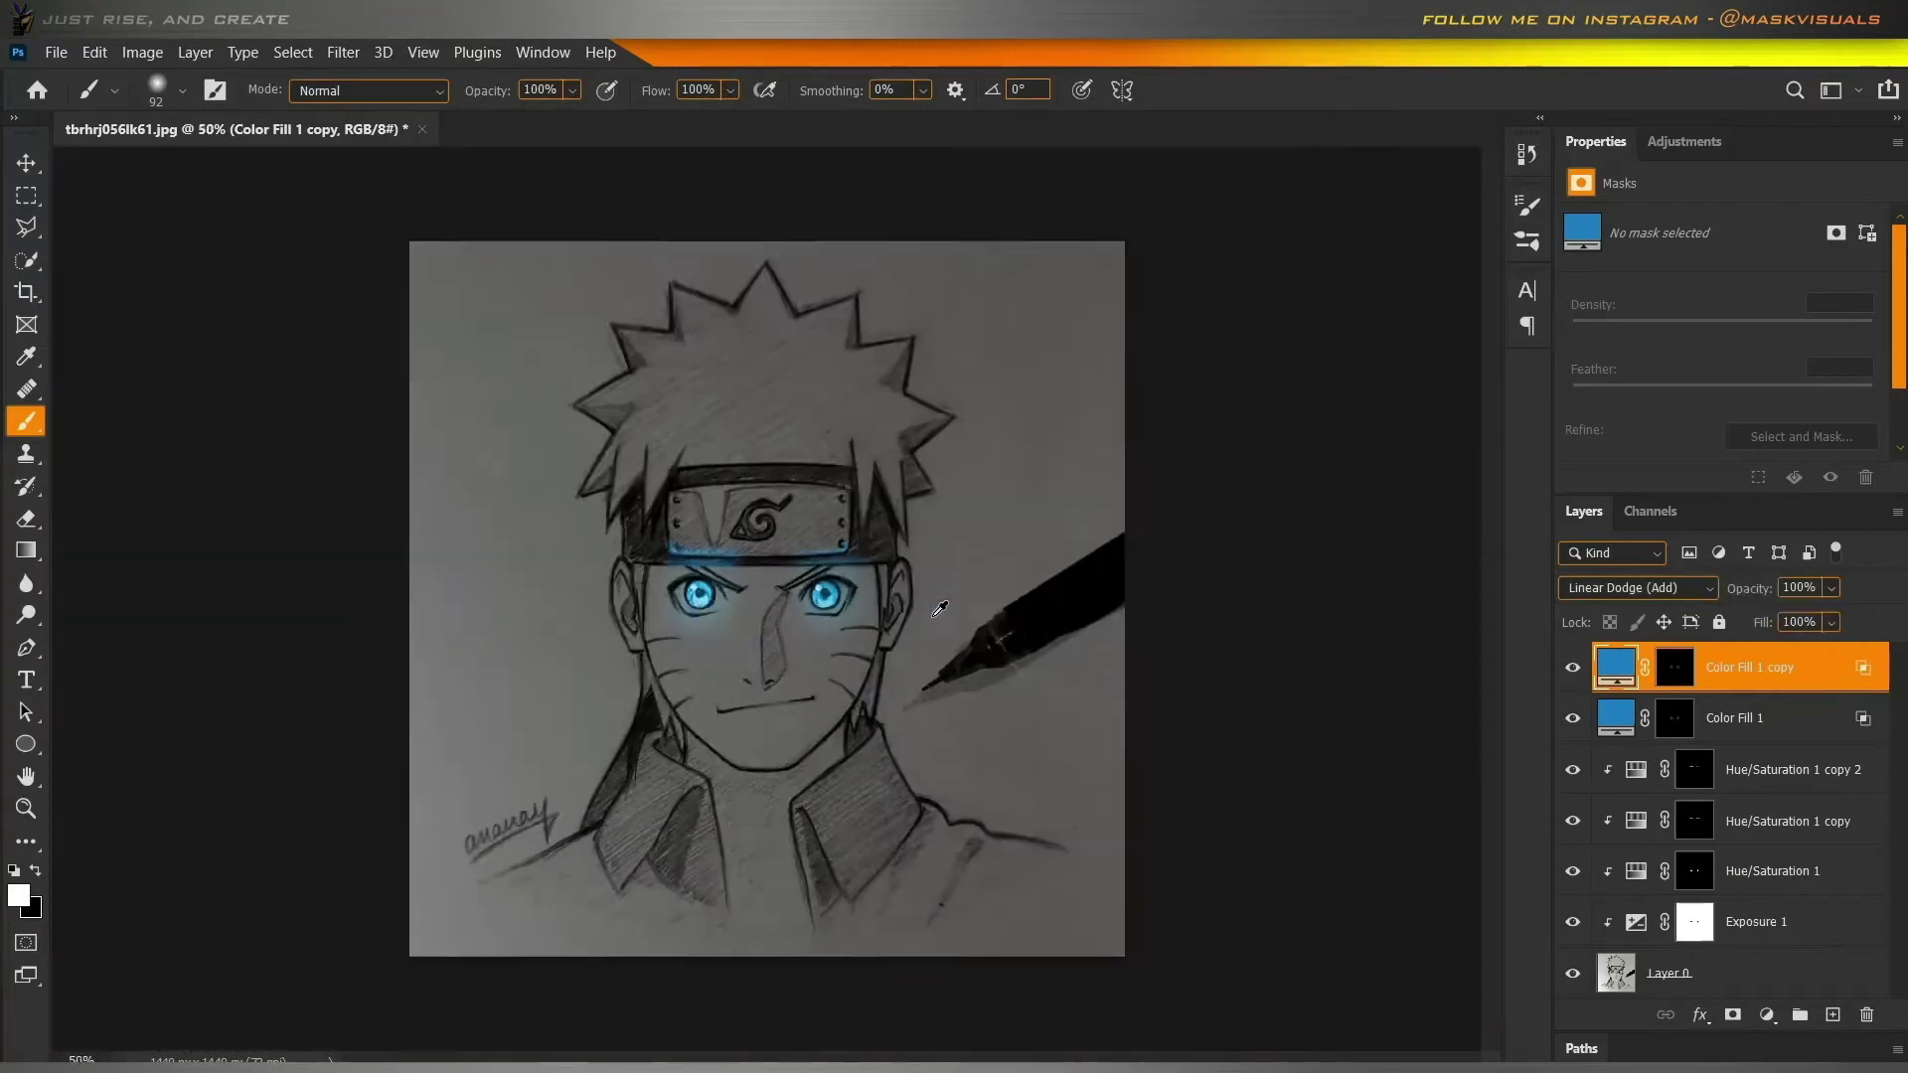
pyautogui.hotkey('ctrl', '0')
pyautogui.click(1571, 669)
pyautogui.click(1571, 669)
pyautogui.scroll(-7, 996, 617)
pyautogui.scroll(7, 993, 620)
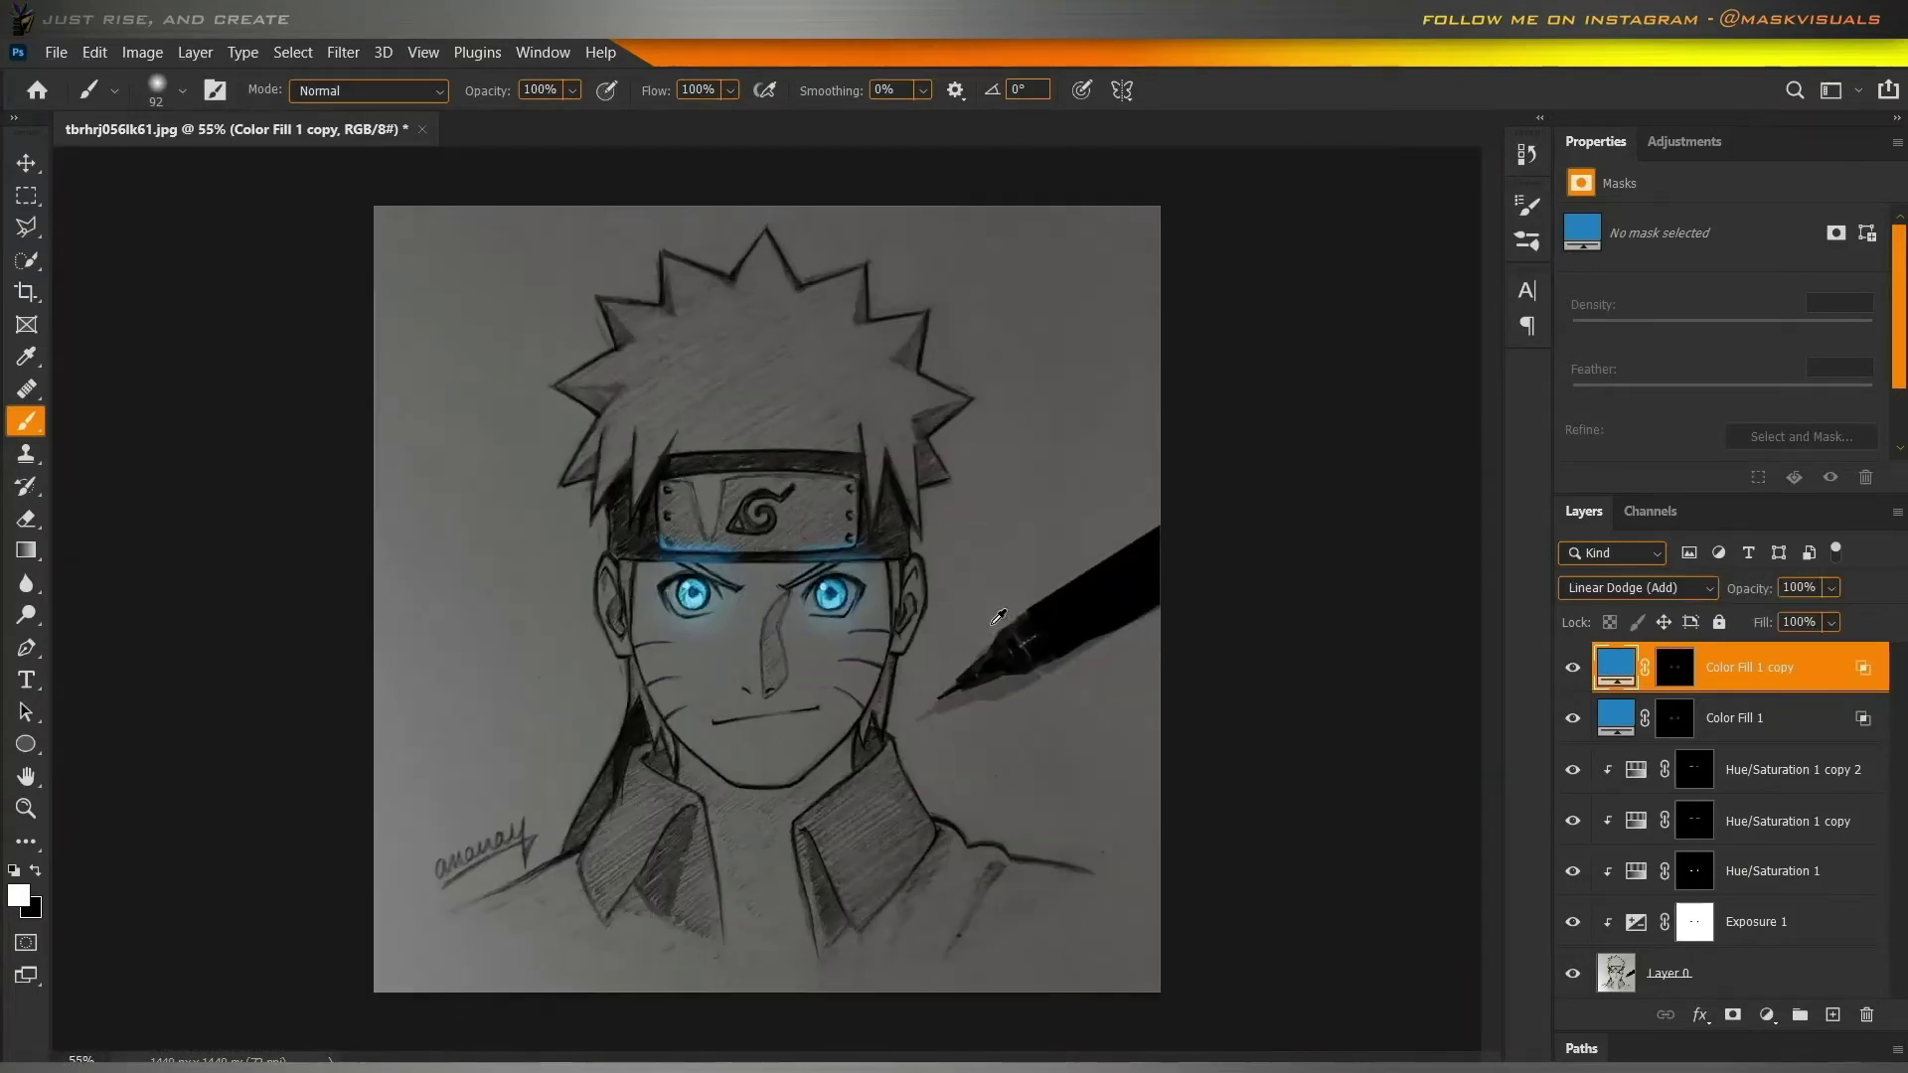
# Darken the drawing by setting the Exposure 1 layer's gamma correction to 0.81.
pyautogui.click(1627, 922)
pyautogui.moveTo(1726, 377); pyautogui.dragTo(1751, 390)
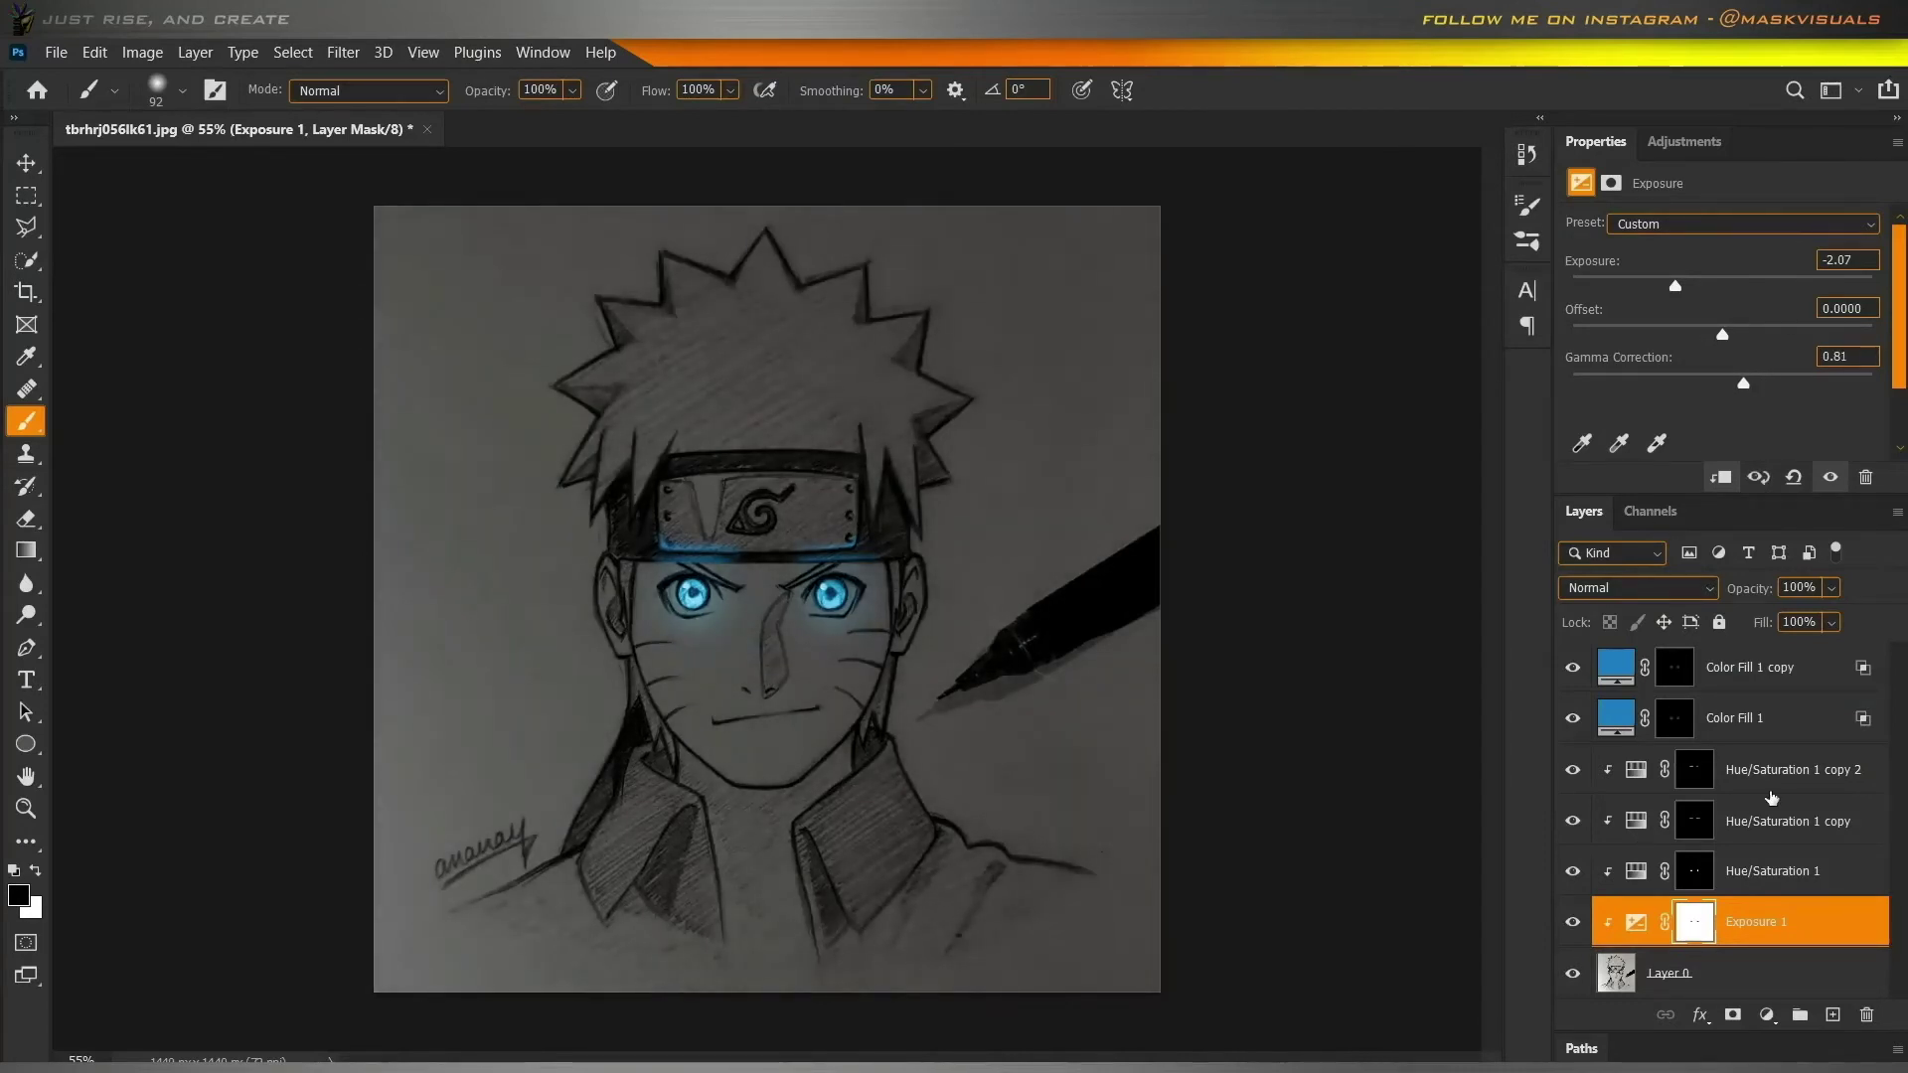
pyautogui.click(1772, 793)
pyautogui.click(1765, 852)
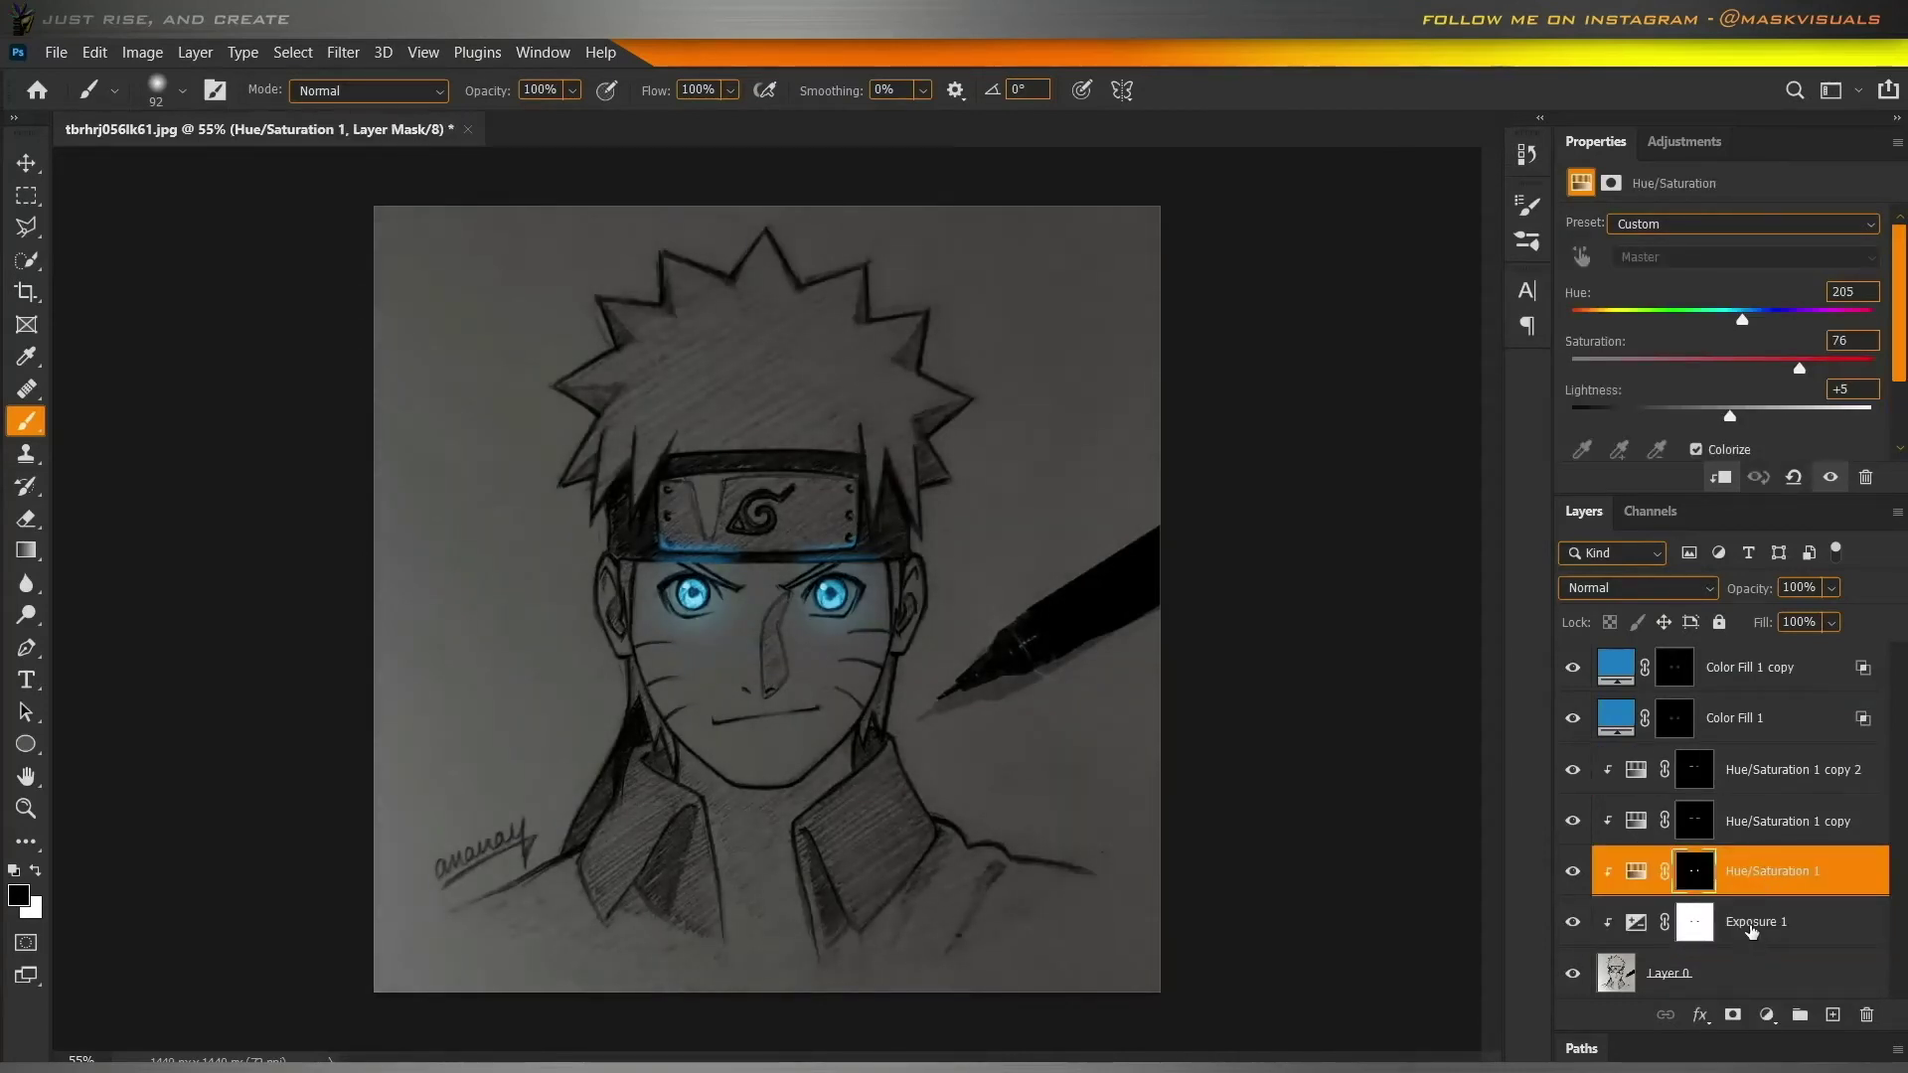
# Add a second Exposure adjustment above Exposure 1 with exposure +1.96 and invert its mask to black.
pyautogui.click(1751, 929)
pyautogui.click(1683, 141)
pyautogui.click(1703, 206)
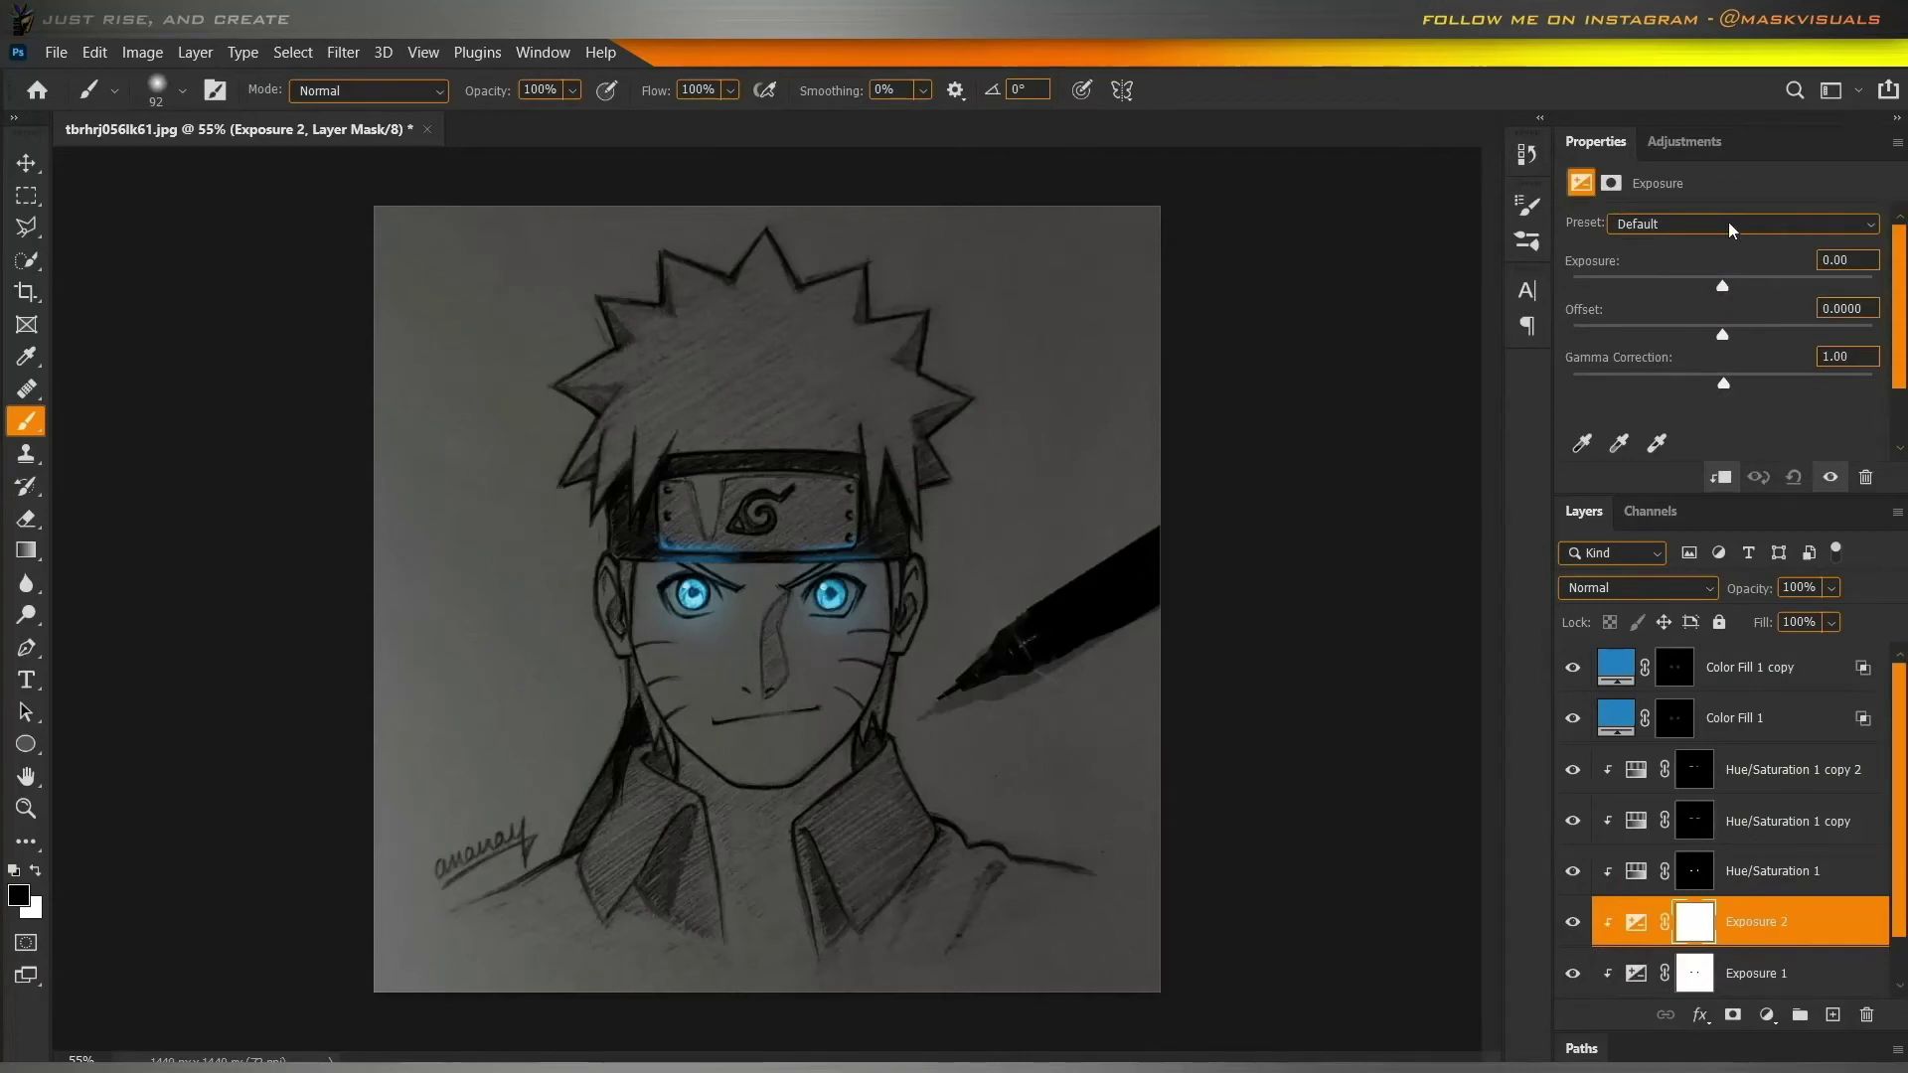
pyautogui.moveTo(1712, 288); pyautogui.dragTo(1769, 290)
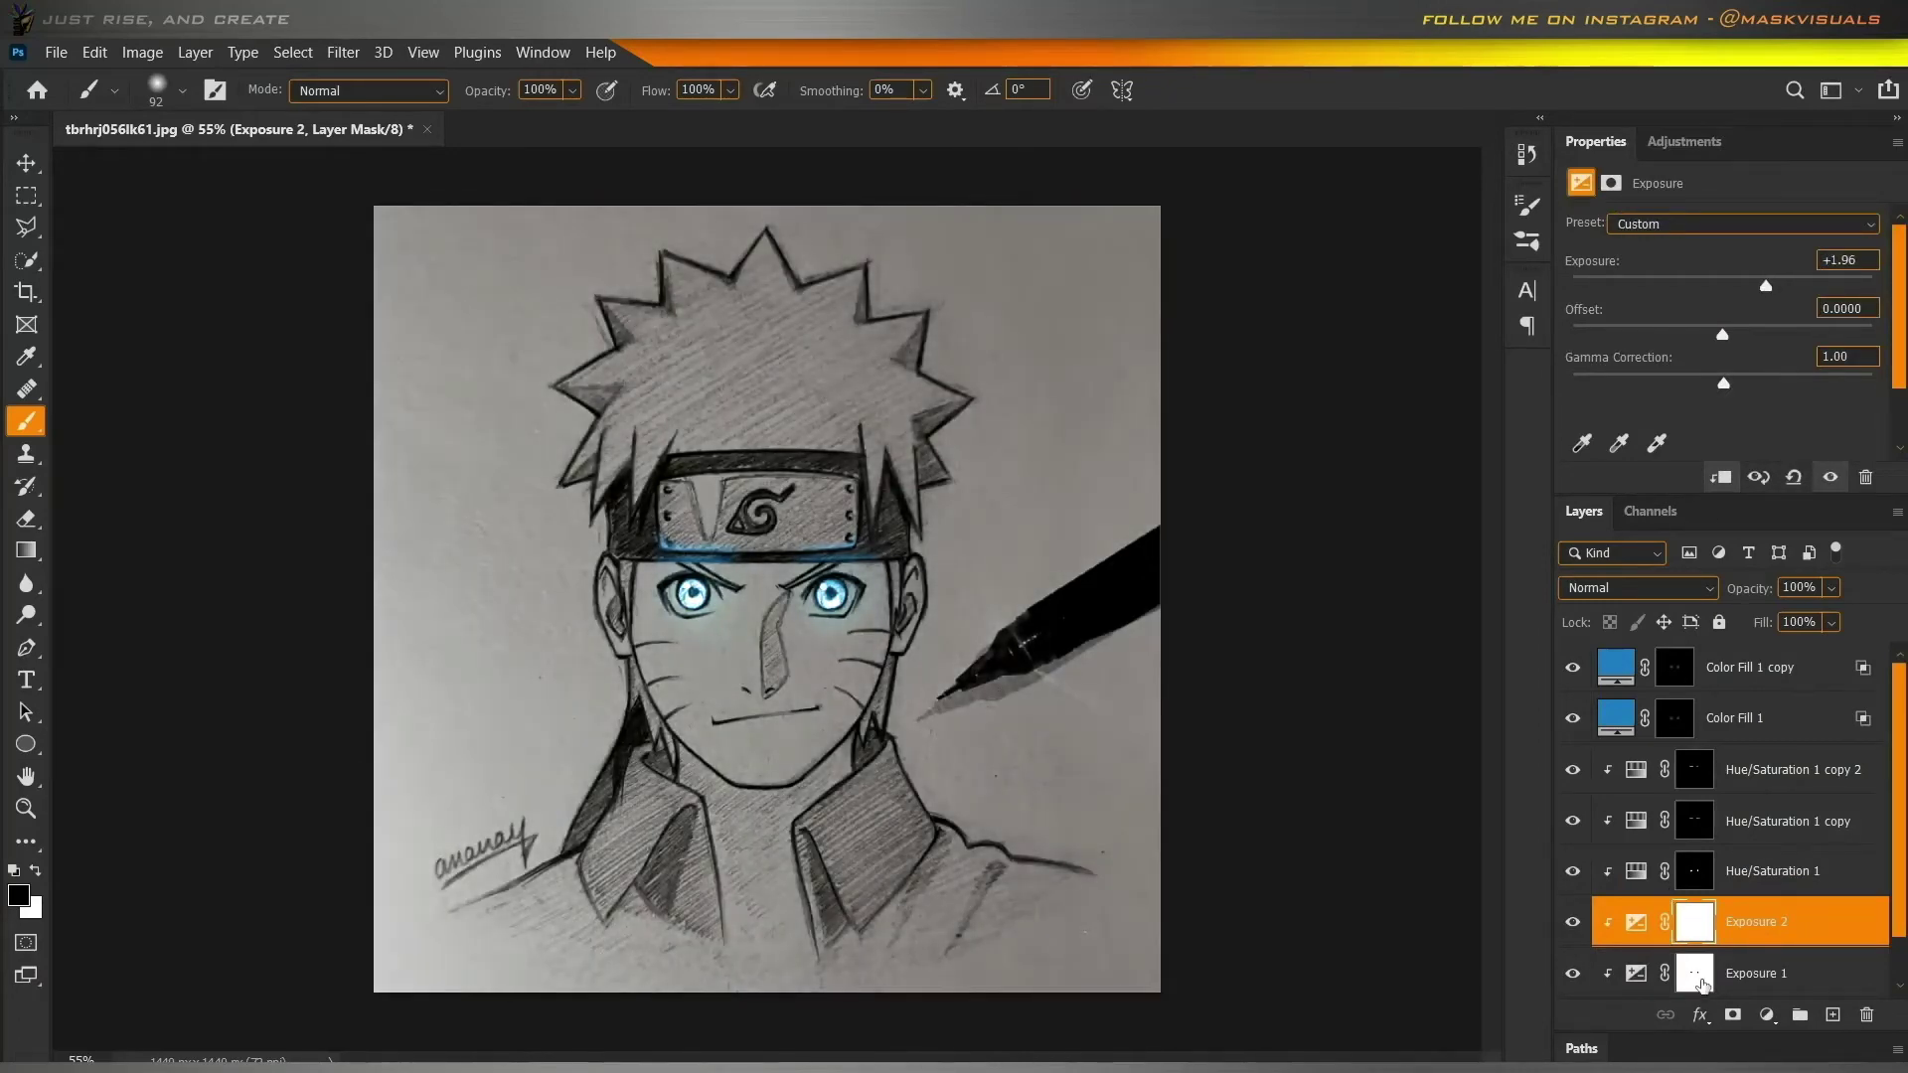
pyautogui.click(1692, 924)
pyautogui.hotkey('ctrl', 'i')
# Paint white on the Exposure 2 mask over the right-hand iris and clean up around the eye with black.
pyautogui.scroll(6, 802, 620)
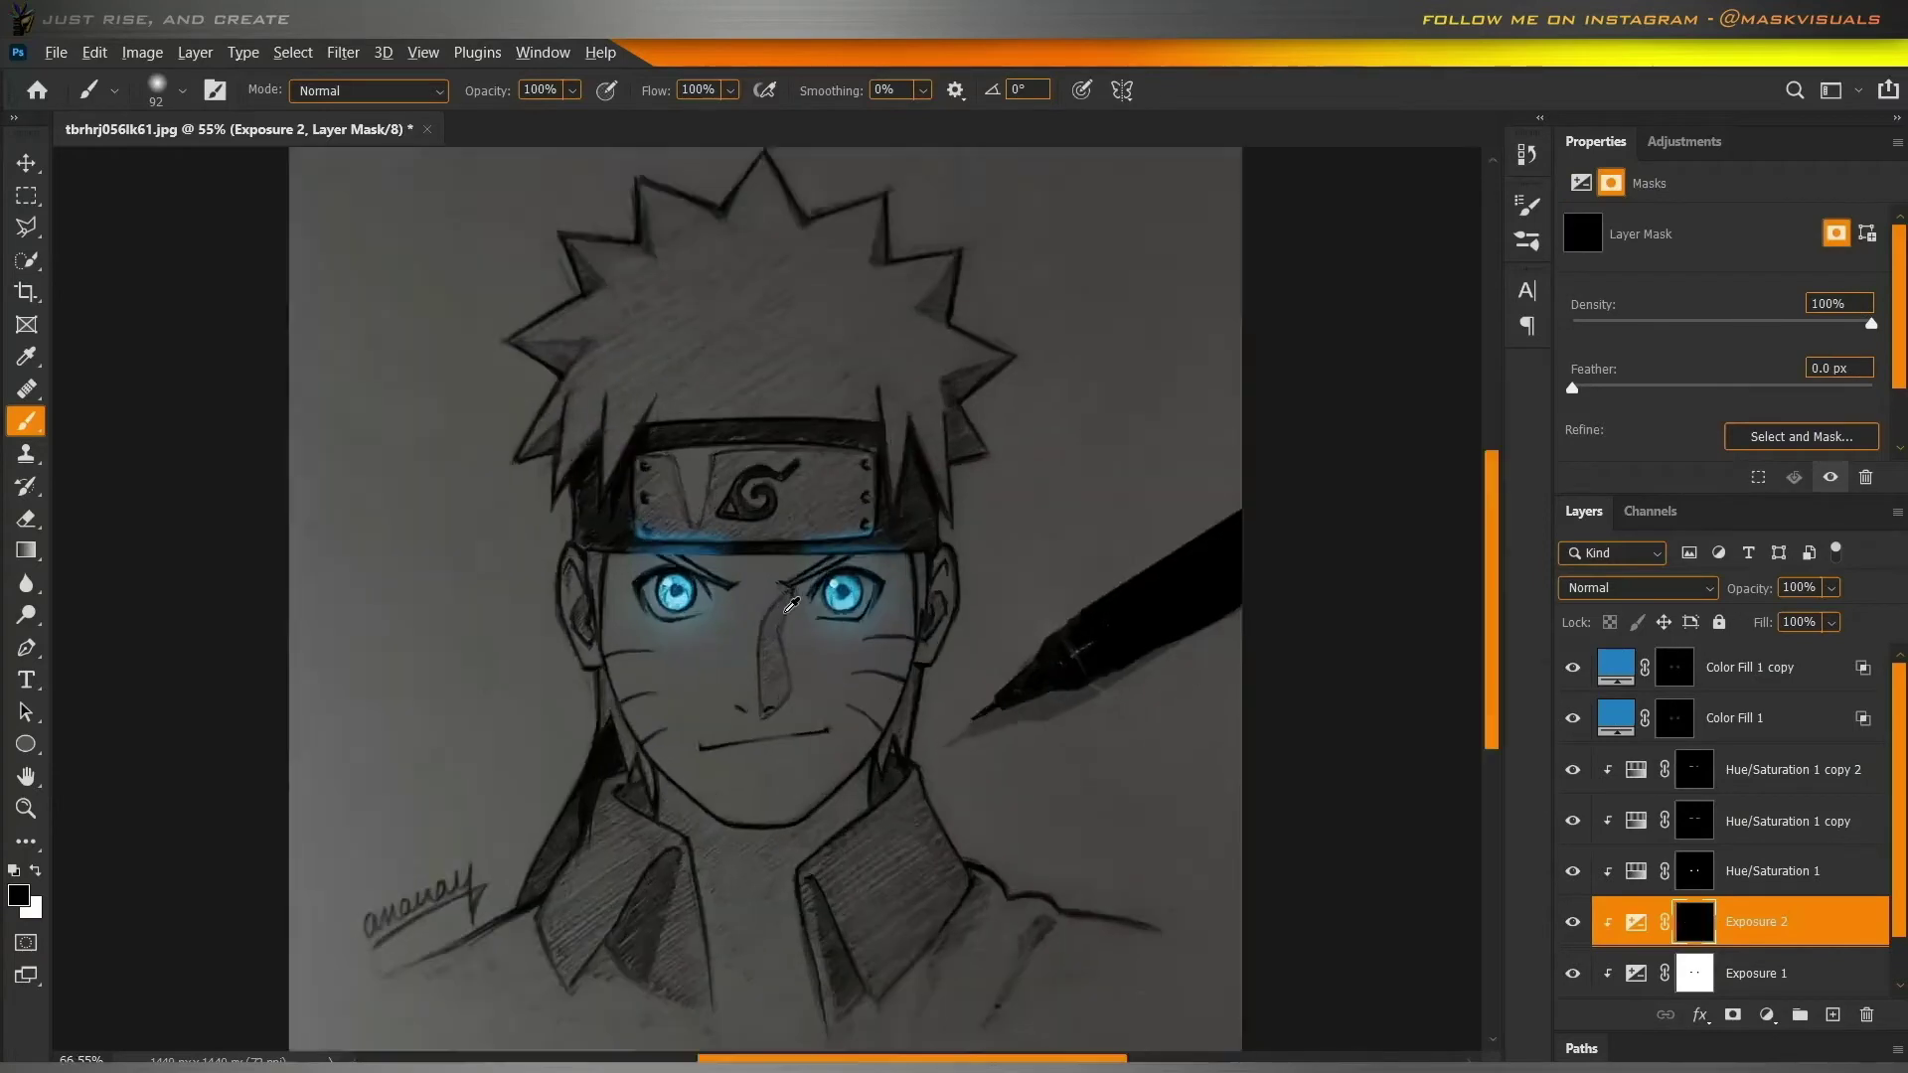
pyautogui.keyDown('alt'); pyautogui.rightClick(942, 525); pyautogui.keyUp('alt')
pyautogui.press('x')
pyautogui.moveTo(922, 509)
pyautogui.mouseDown()
pyautogui.moveTo(966, 452)
pyautogui.moveTo(965, 479)
pyautogui.moveTo(913, 497)
pyautogui.moveTo(966, 494)
pyautogui.mouseUp()
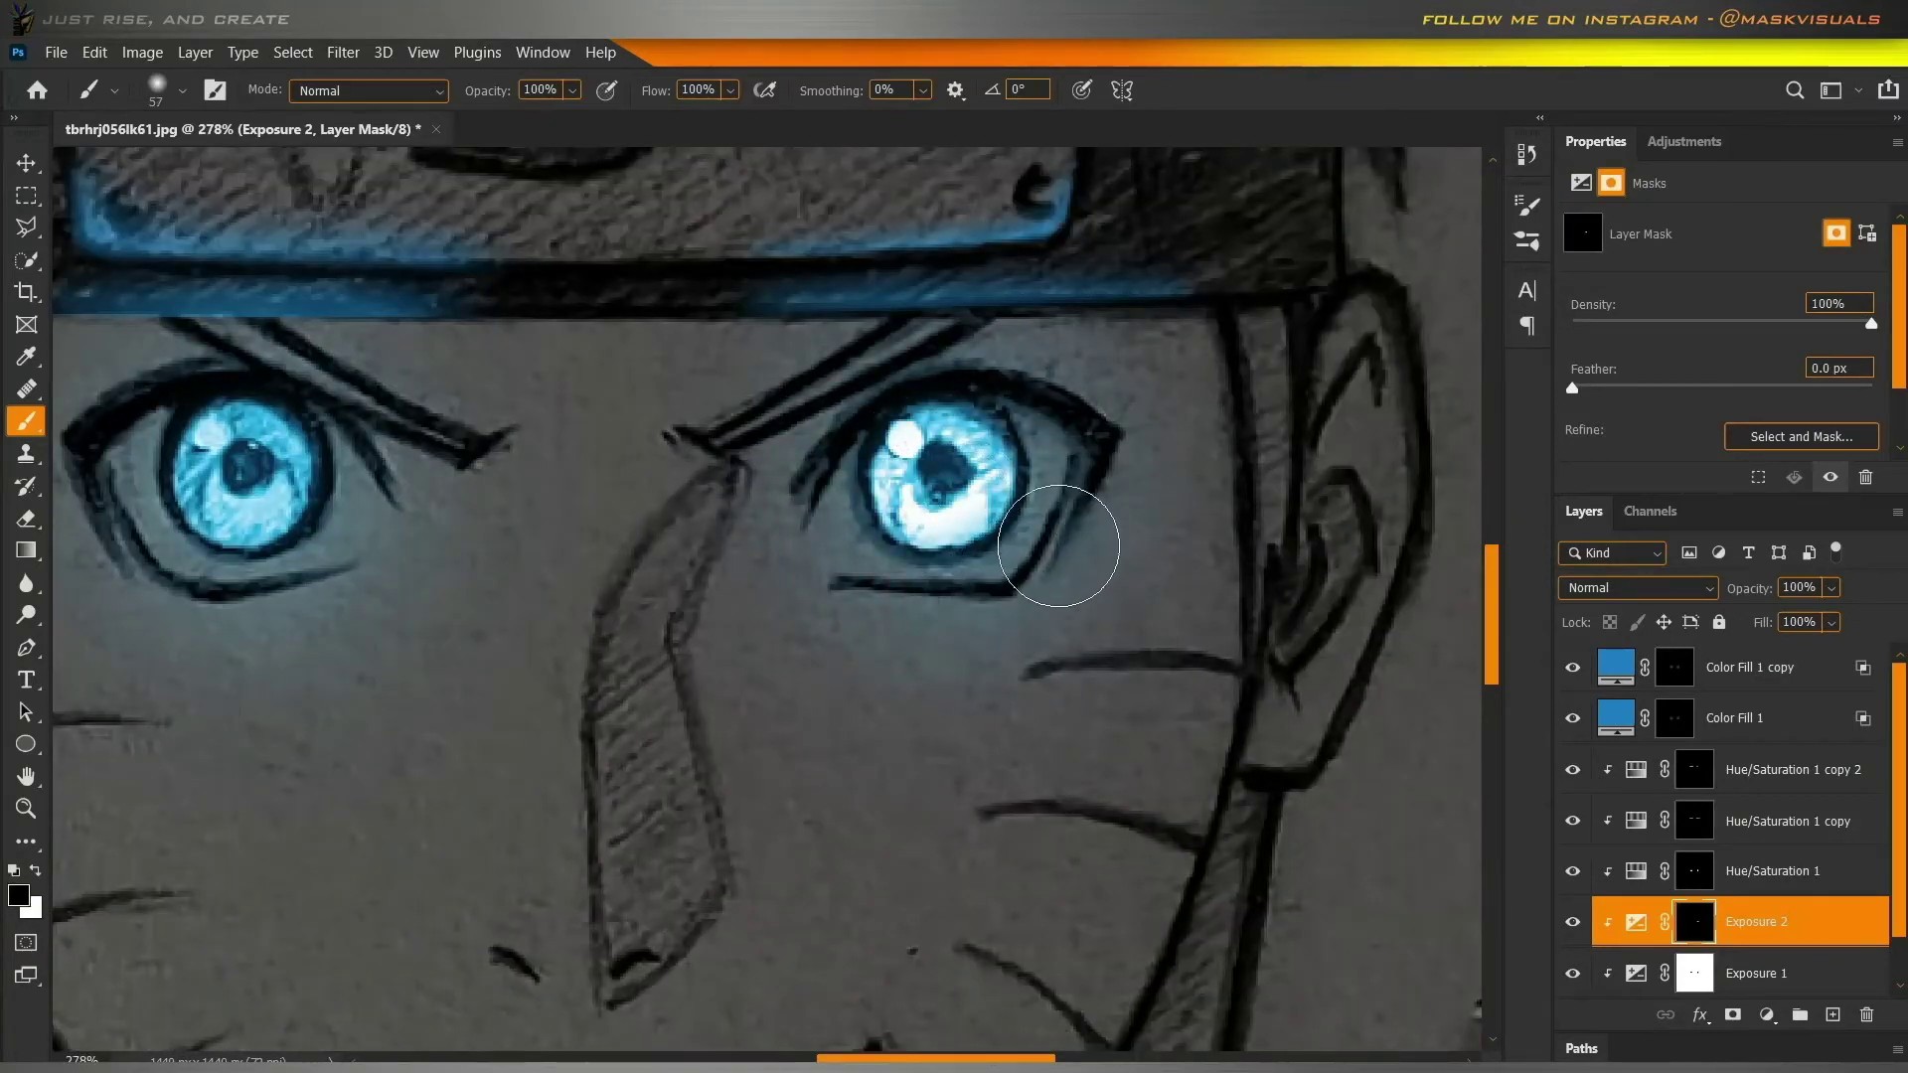
pyautogui.press('x')
pyautogui.moveTo(718, 412); pyautogui.dragTo(1213, 506)
# Brighten the left-hand iris with white on the Exposure 2 mask and prepare black for cleaning its surroundings.
pyautogui.keyDown('alt'); pyautogui.rightClick(685, 570); pyautogui.keyUp('alt')
pyautogui.press('x')
pyautogui.moveTo(743, 594)
pyautogui.mouseDown()
pyautogui.moveTo(740, 532)
pyautogui.moveTo(782, 558)
pyautogui.moveTo(754, 597)
pyautogui.moveTo(704, 589)
pyautogui.moveTo(718, 530)
pyautogui.mouseUp()
pyautogui.moveTo(708, 779); pyautogui.dragTo(788, 695)
pyautogui.press('x')
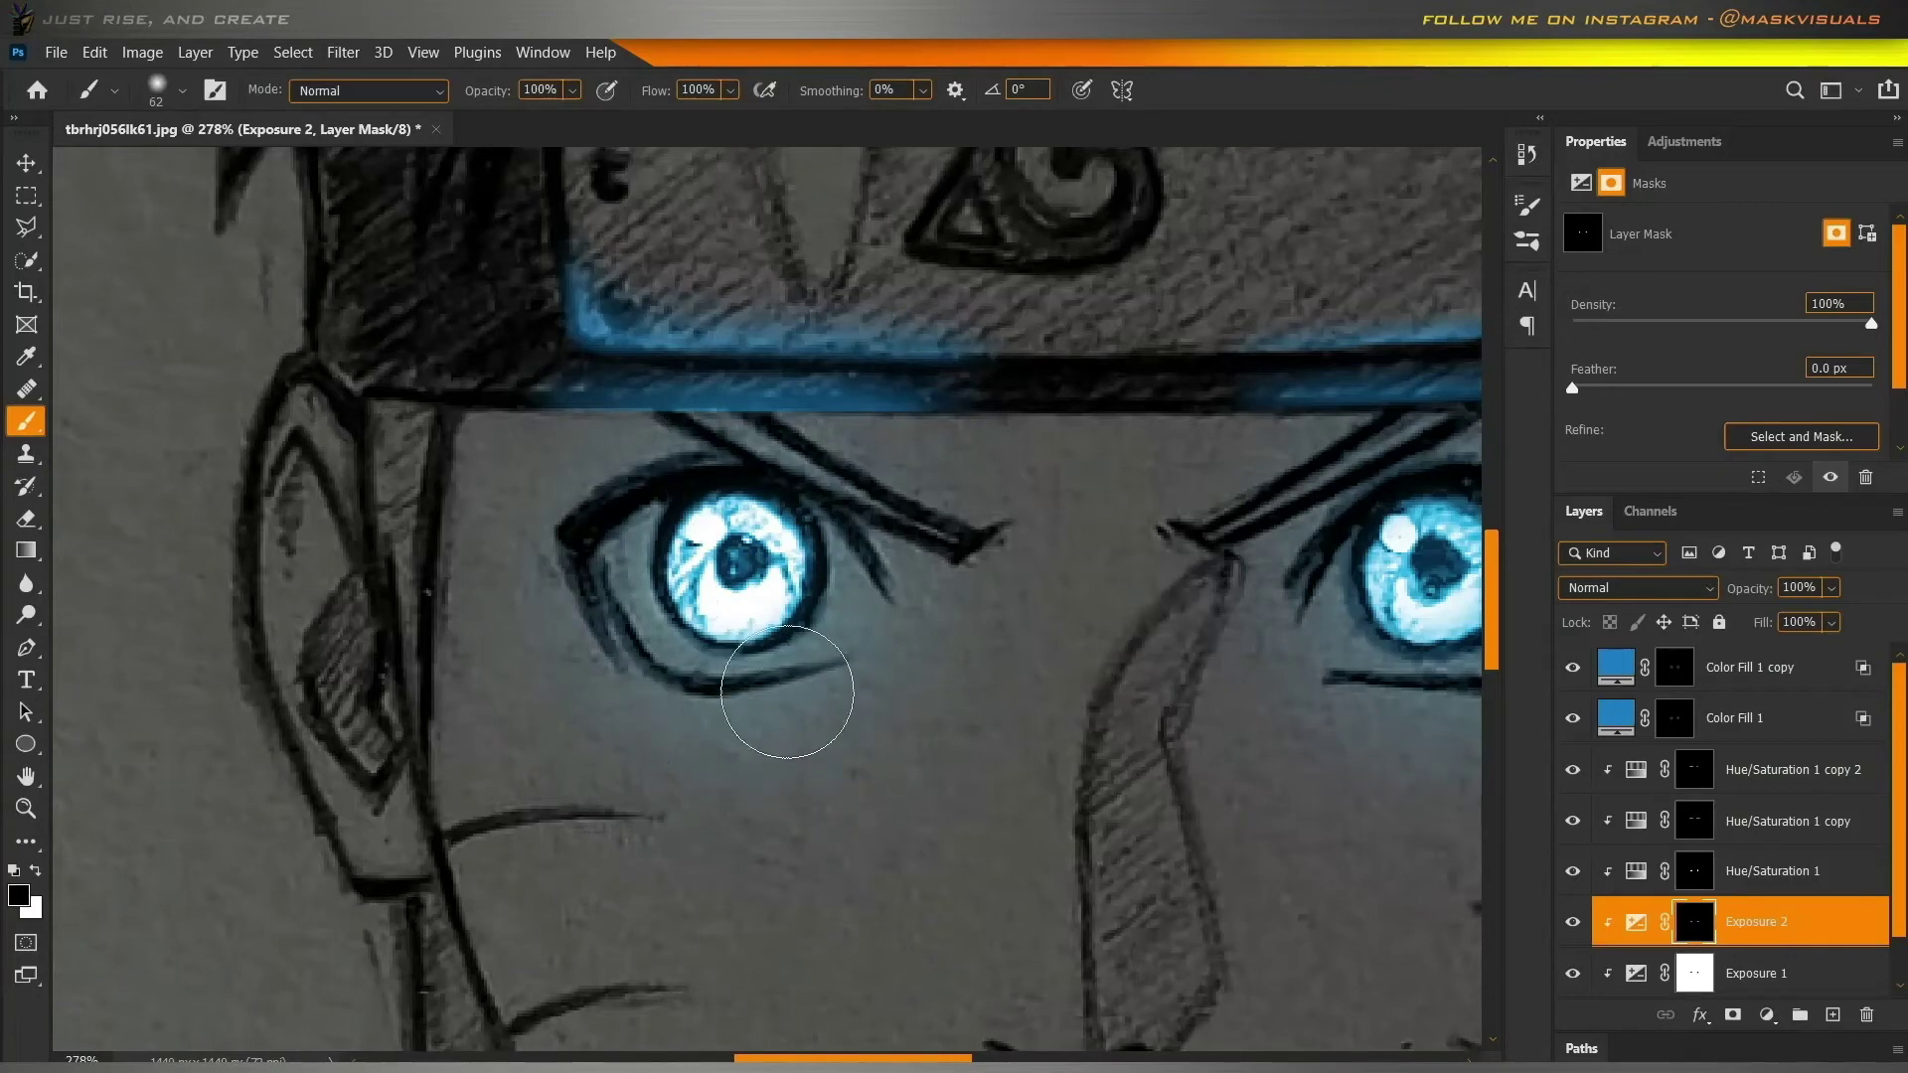
pyautogui.scroll(-8, 815, 636)
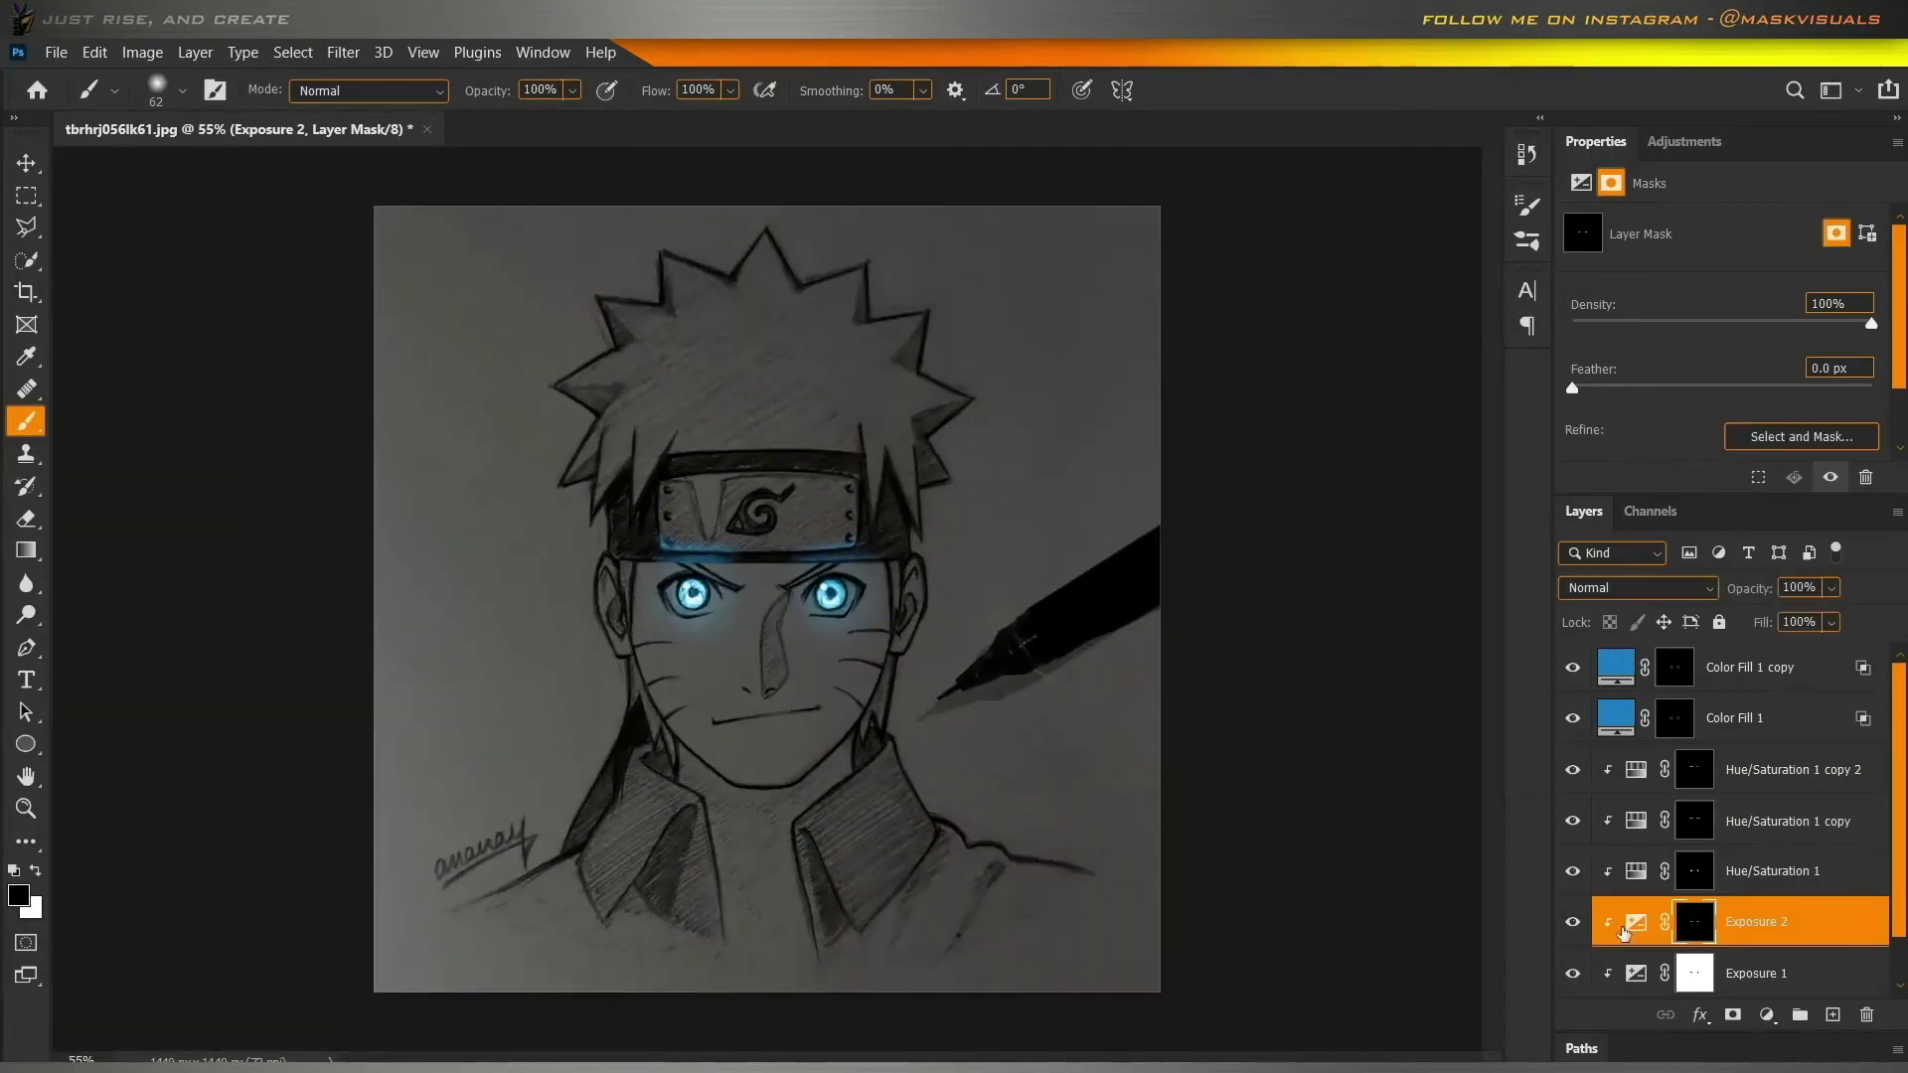
# Set the Exposure 2 layer's fill to 55% and compare the eyes with the layer hidden and shown.
pyautogui.click(1860, 947)
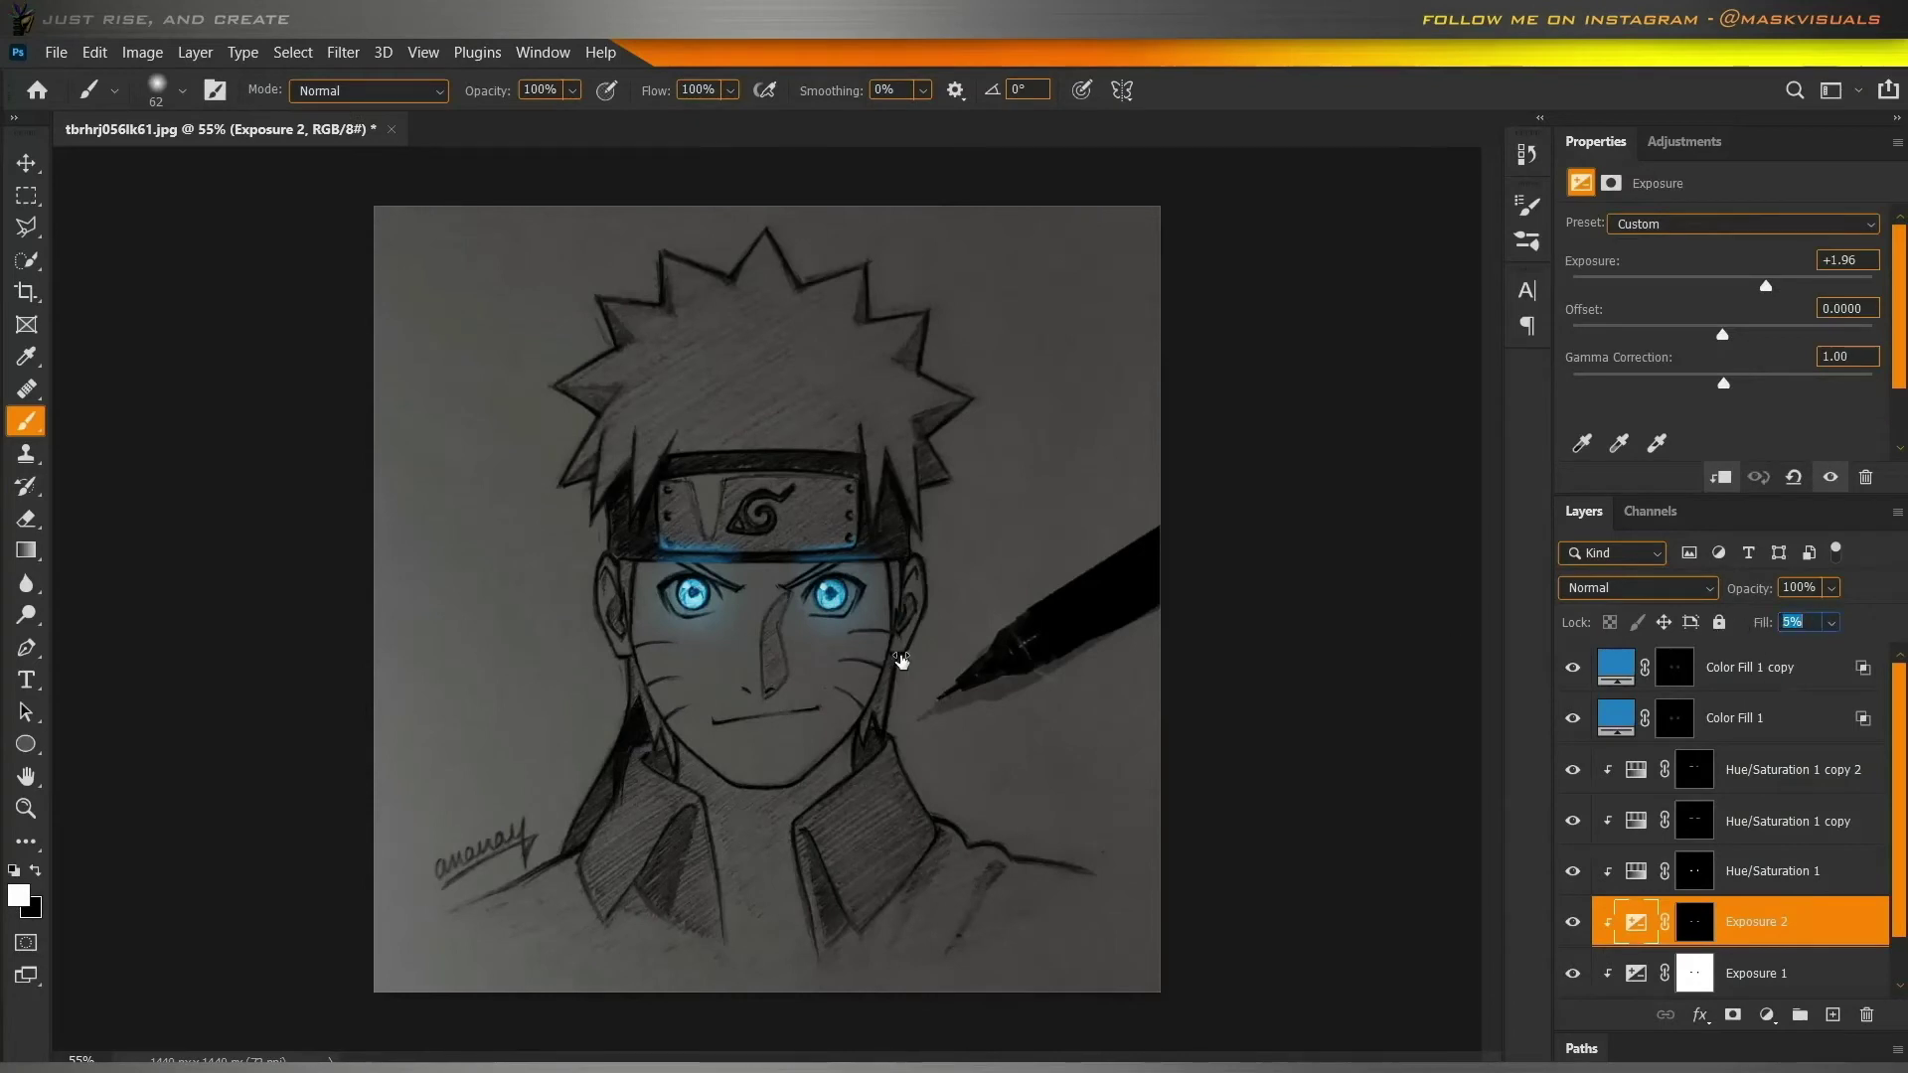
pyautogui.write('55')
pyautogui.press('Return')
pyautogui.click(1572, 922)
pyautogui.click(1572, 922)
pyautogui.scroll(-6, 1112, 647)
pyautogui.scroll(7, 1112, 647)
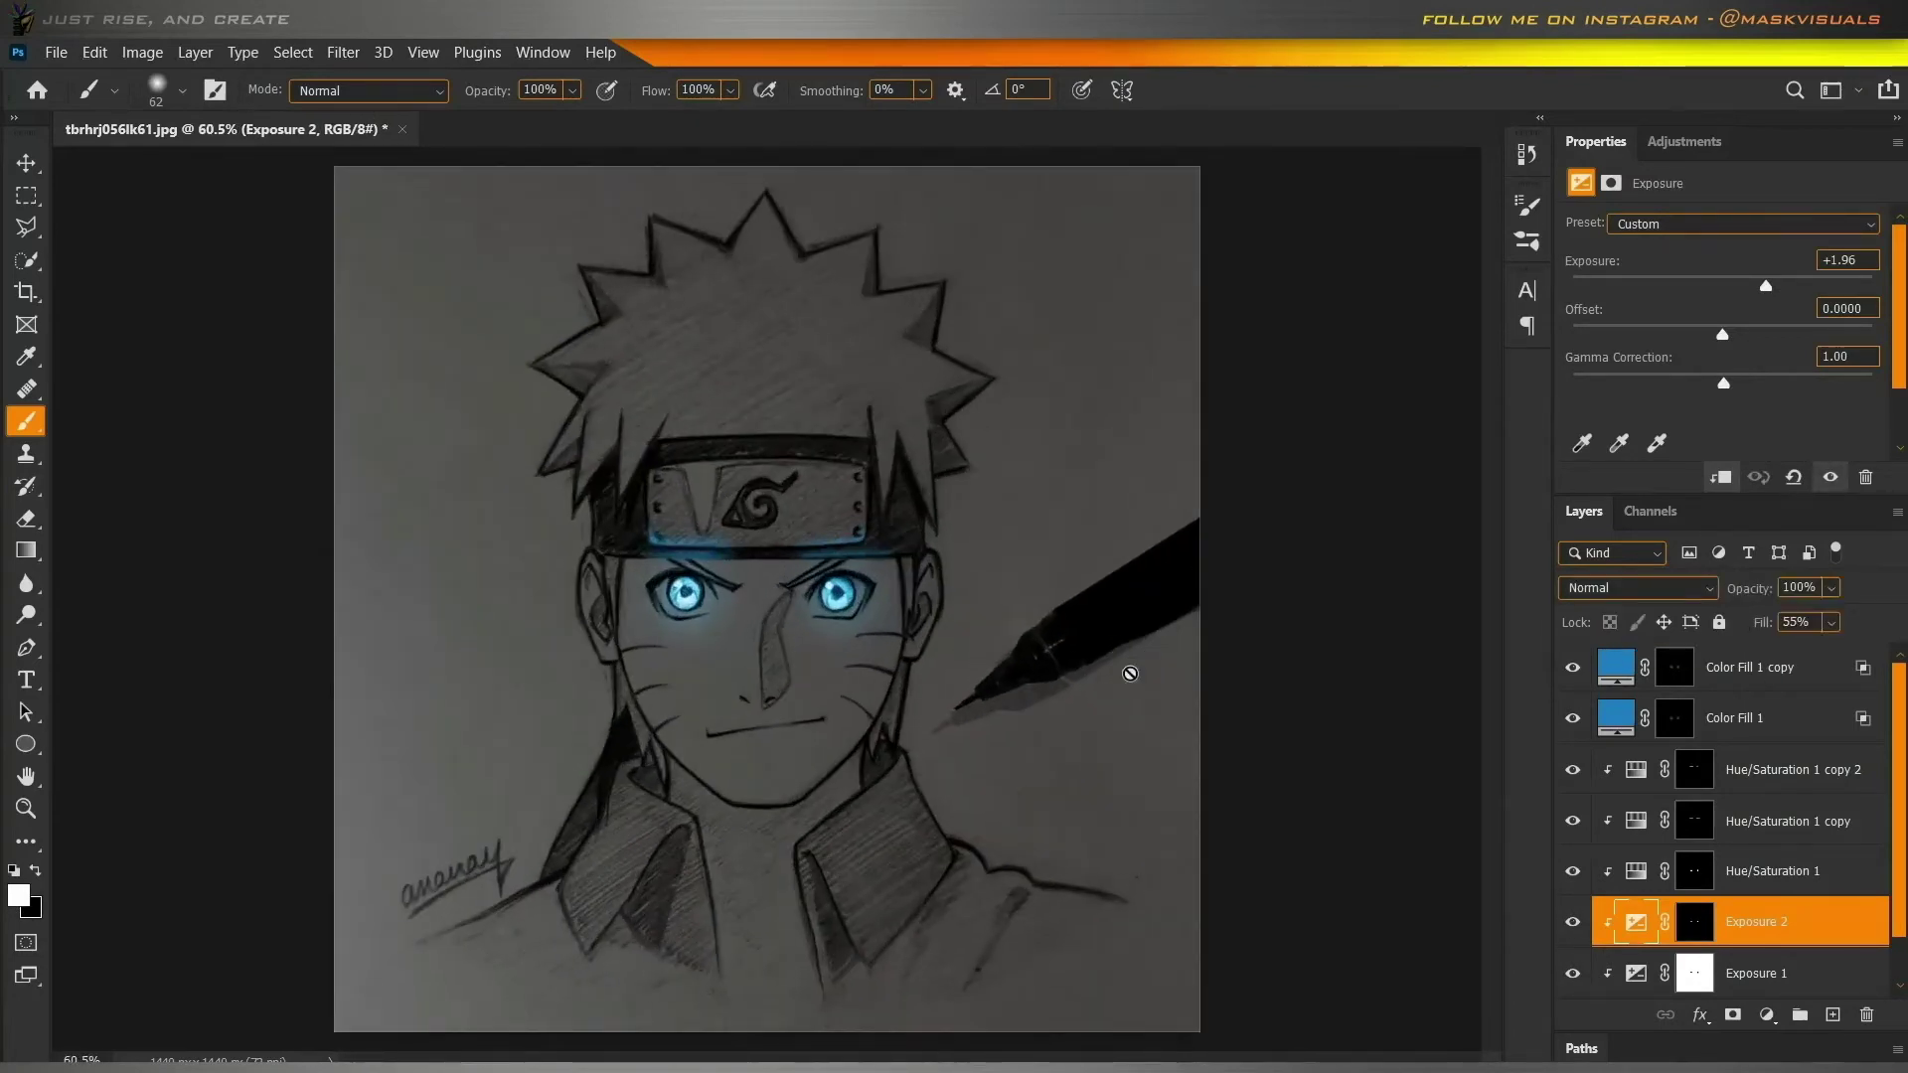
# Place the particle 2 image above the Hue/Saturation layers, scale it to about 194% and position it over the face.
pyautogui.click(1756, 680)
pyautogui.click(1759, 759)
pyautogui.press('x')
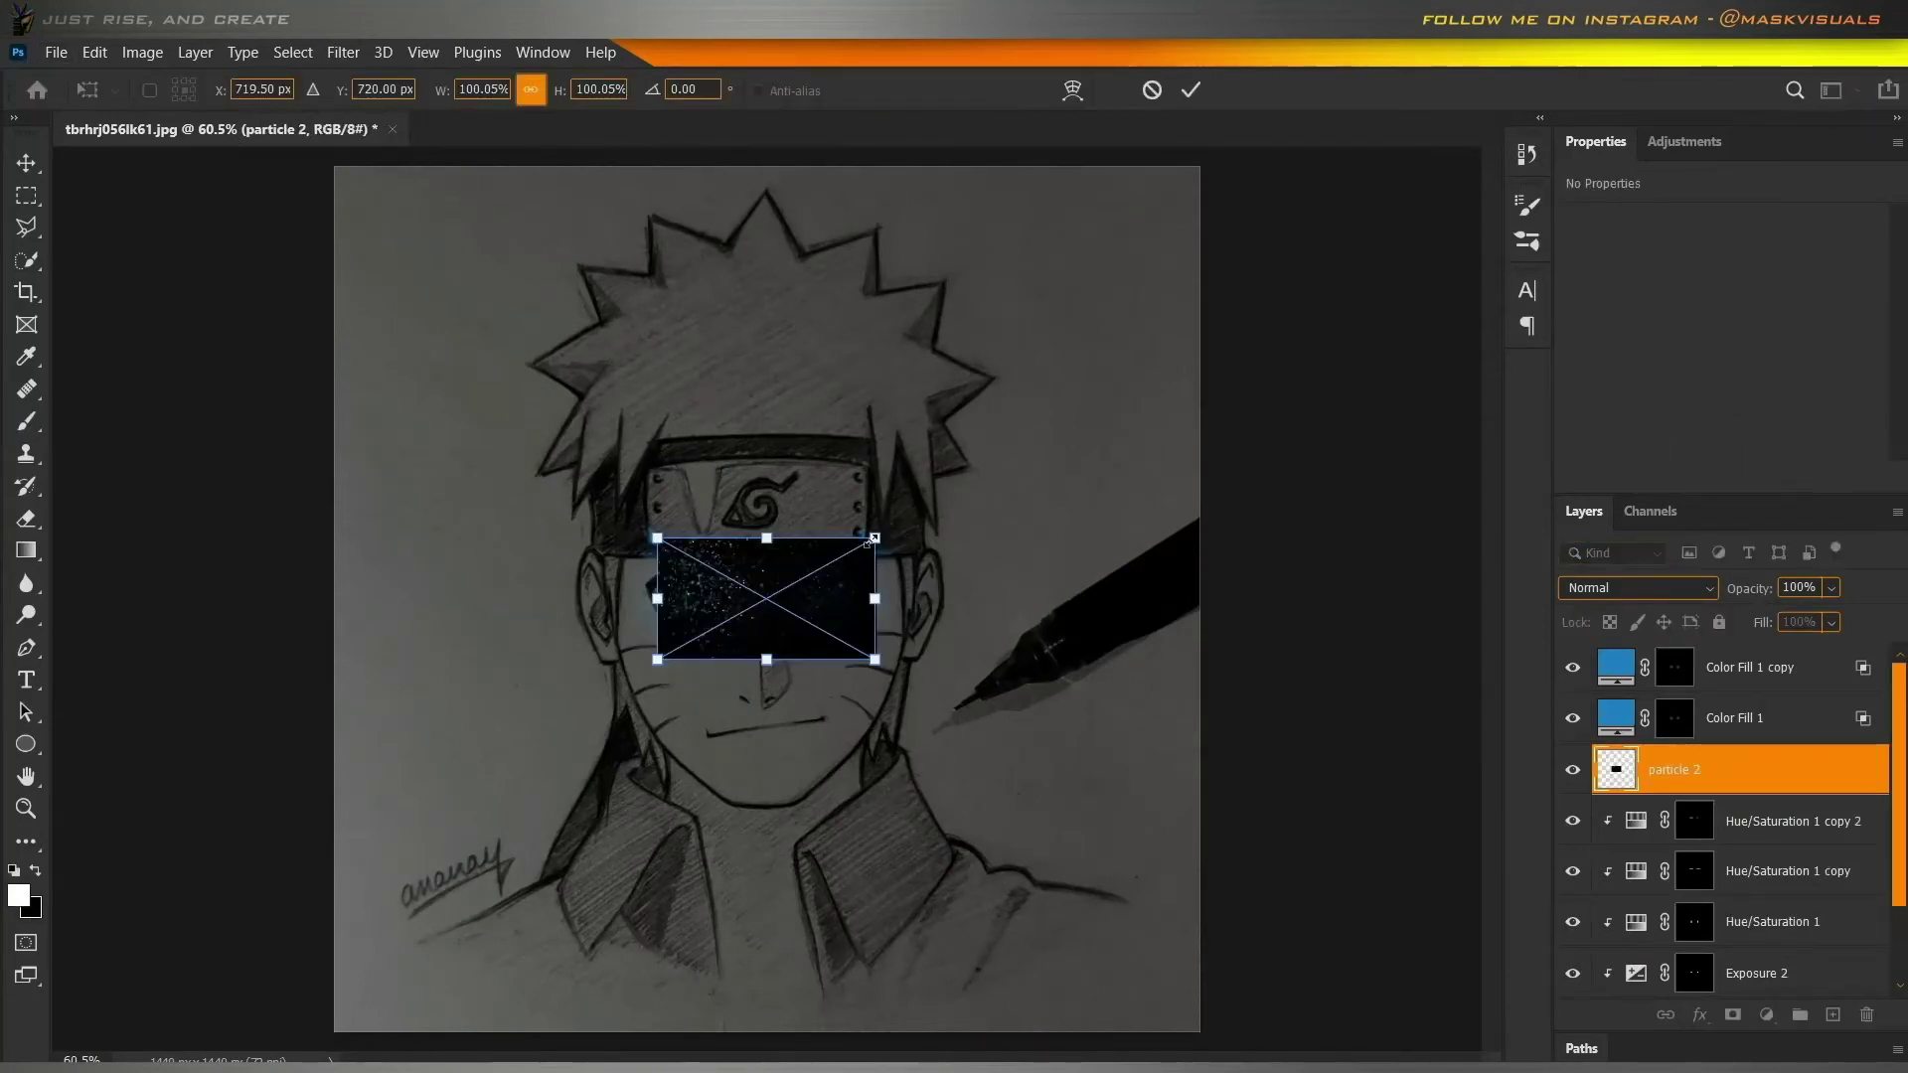
pyautogui.moveTo(874, 536); pyautogui.dragTo(975, 481)
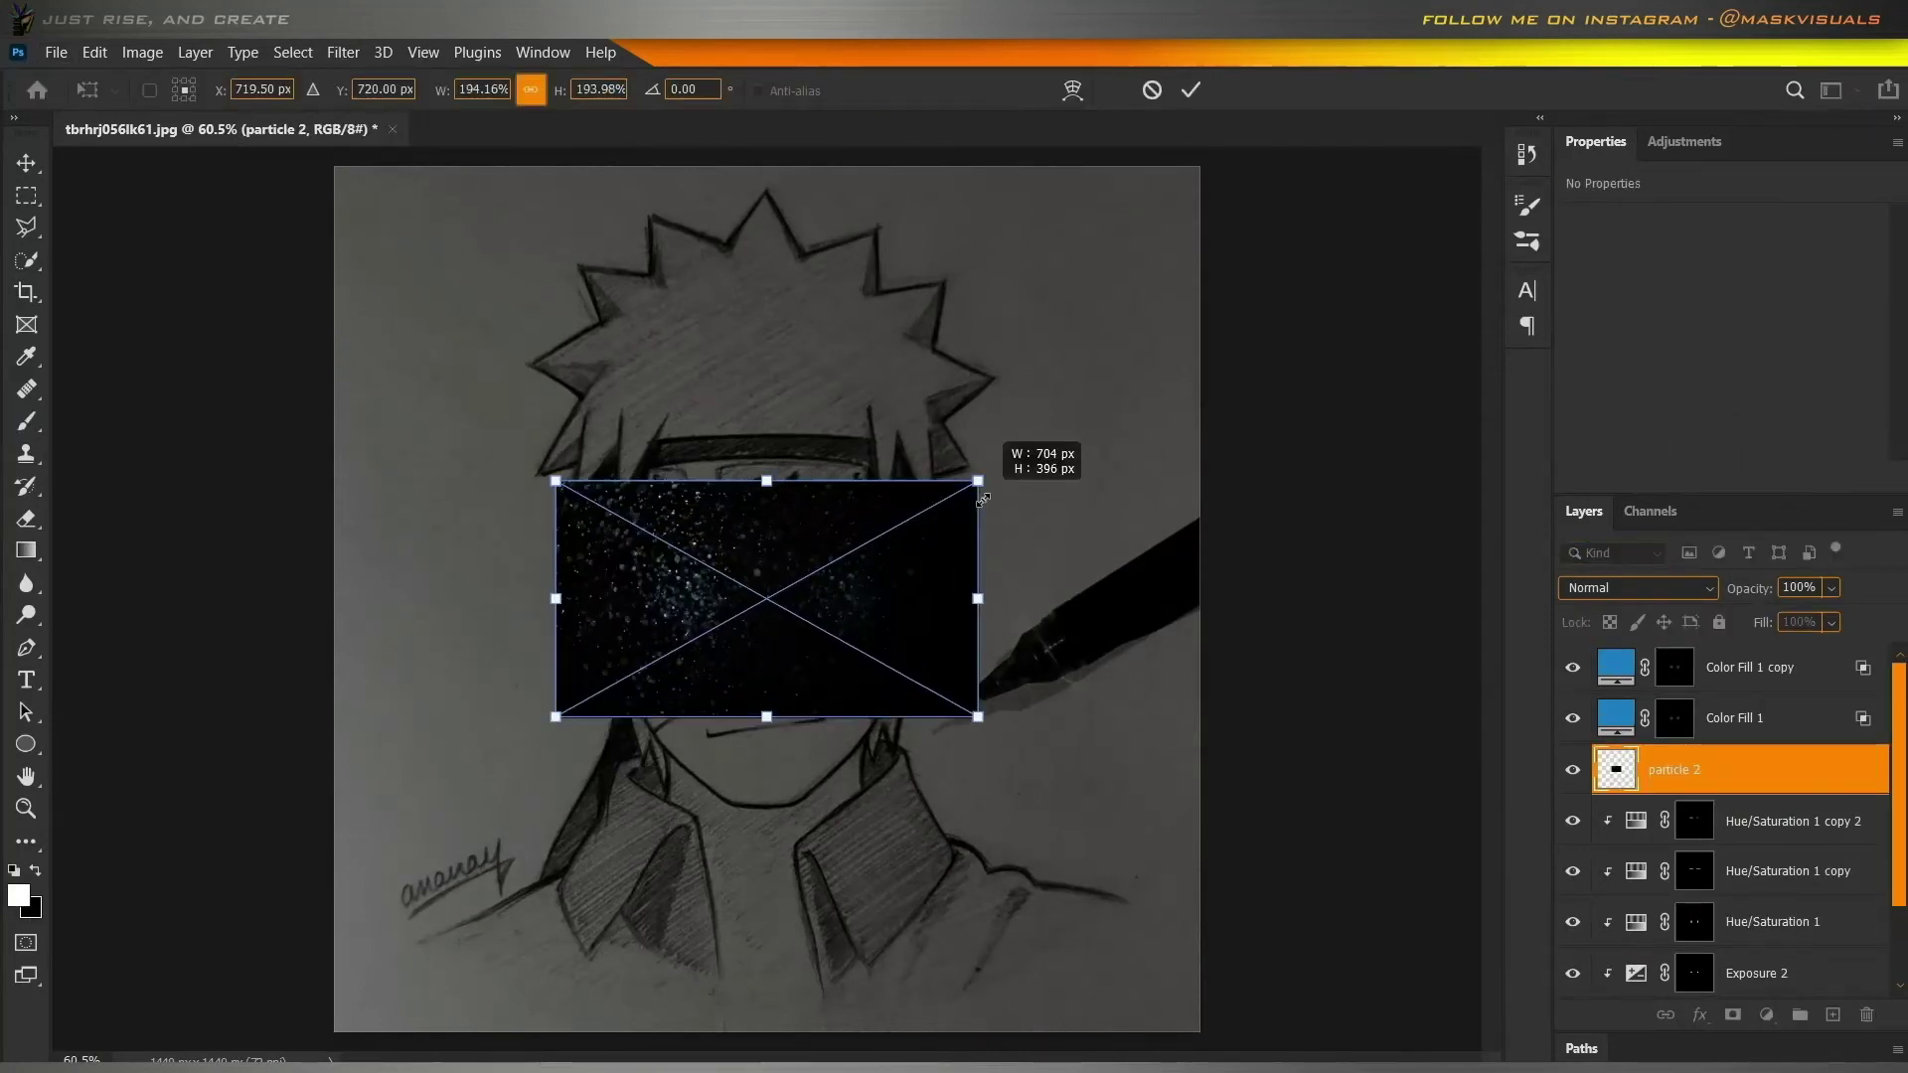
pyautogui.moveTo(825, 565)
pyautogui.mouseDown()
pyautogui.moveTo(806, 581)
pyautogui.moveTo(860, 589)
pyautogui.mouseUp()
pyautogui.press('Return')
pyautogui.press('b')
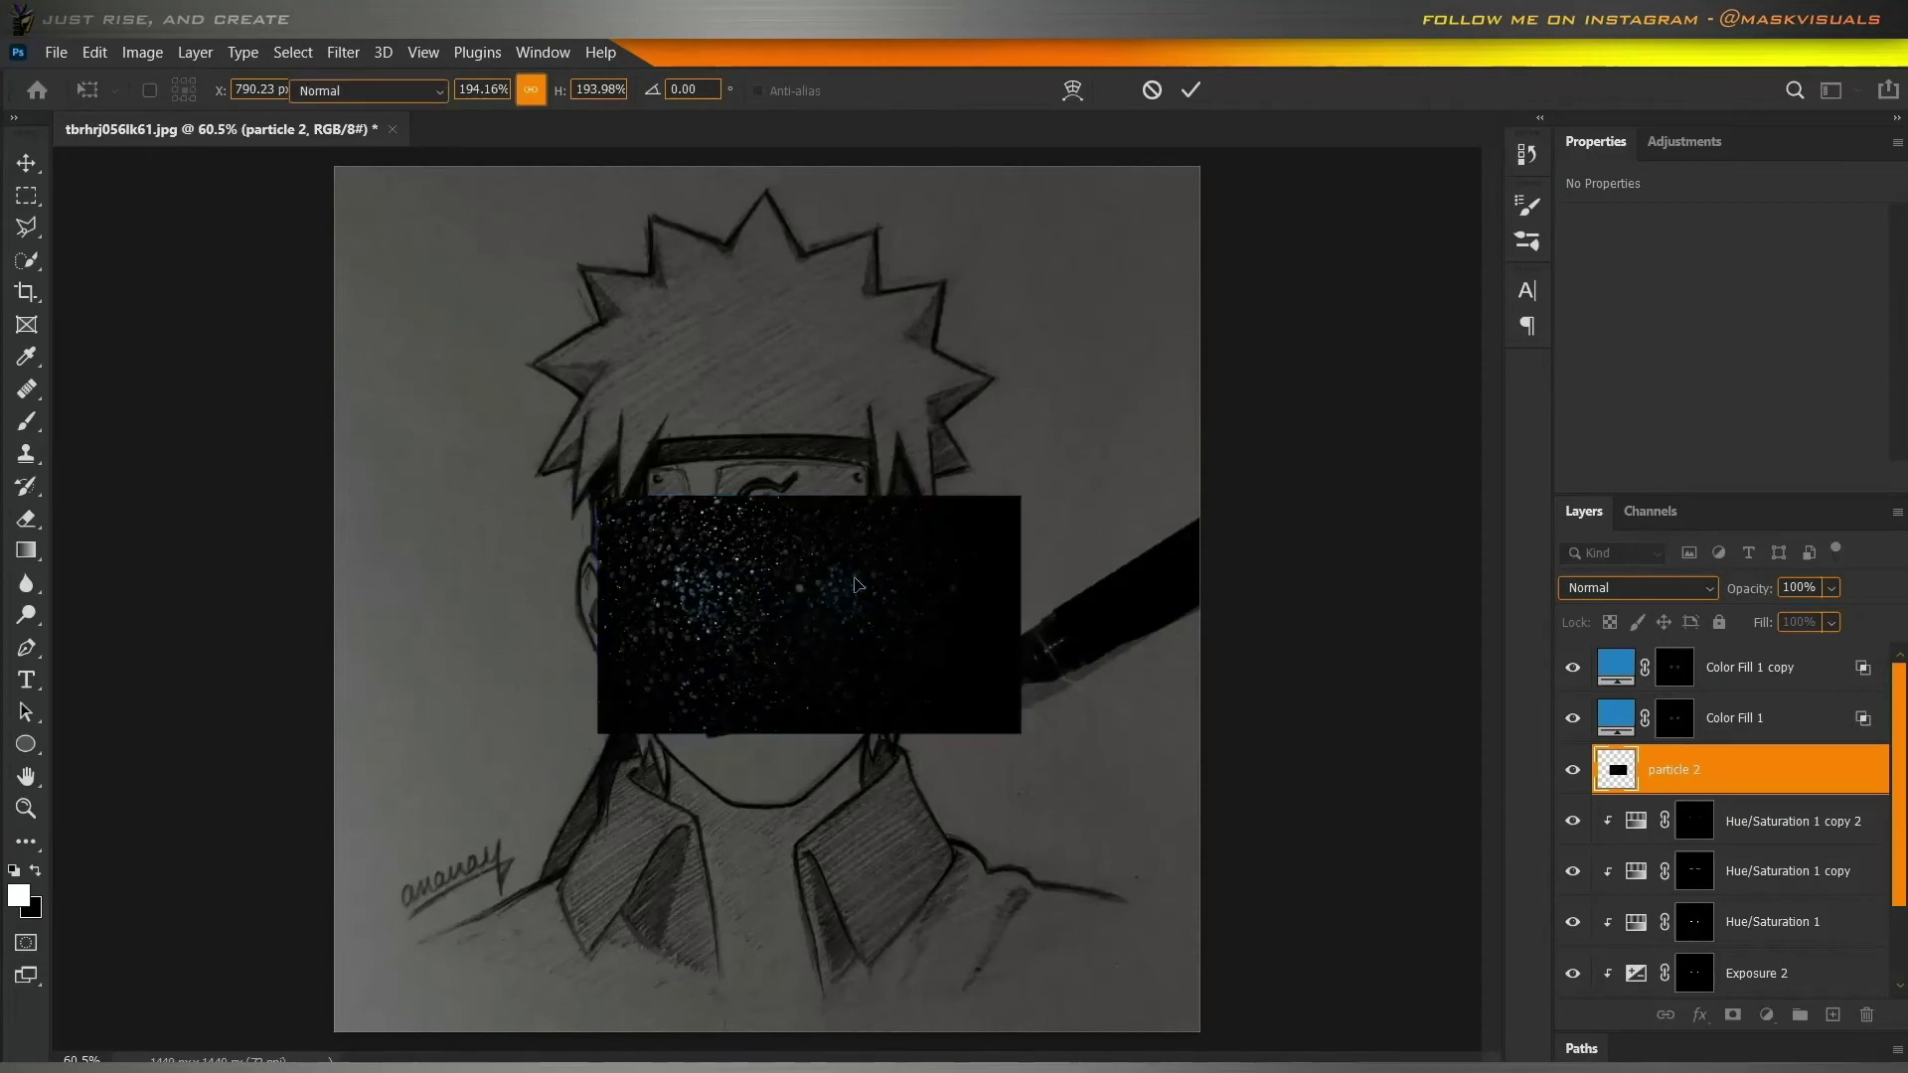
# Set the particle 2 layer's blending mode to Screen.
pyautogui.scroll(3, 787, 620)
pyautogui.scroll(3, 787, 620)
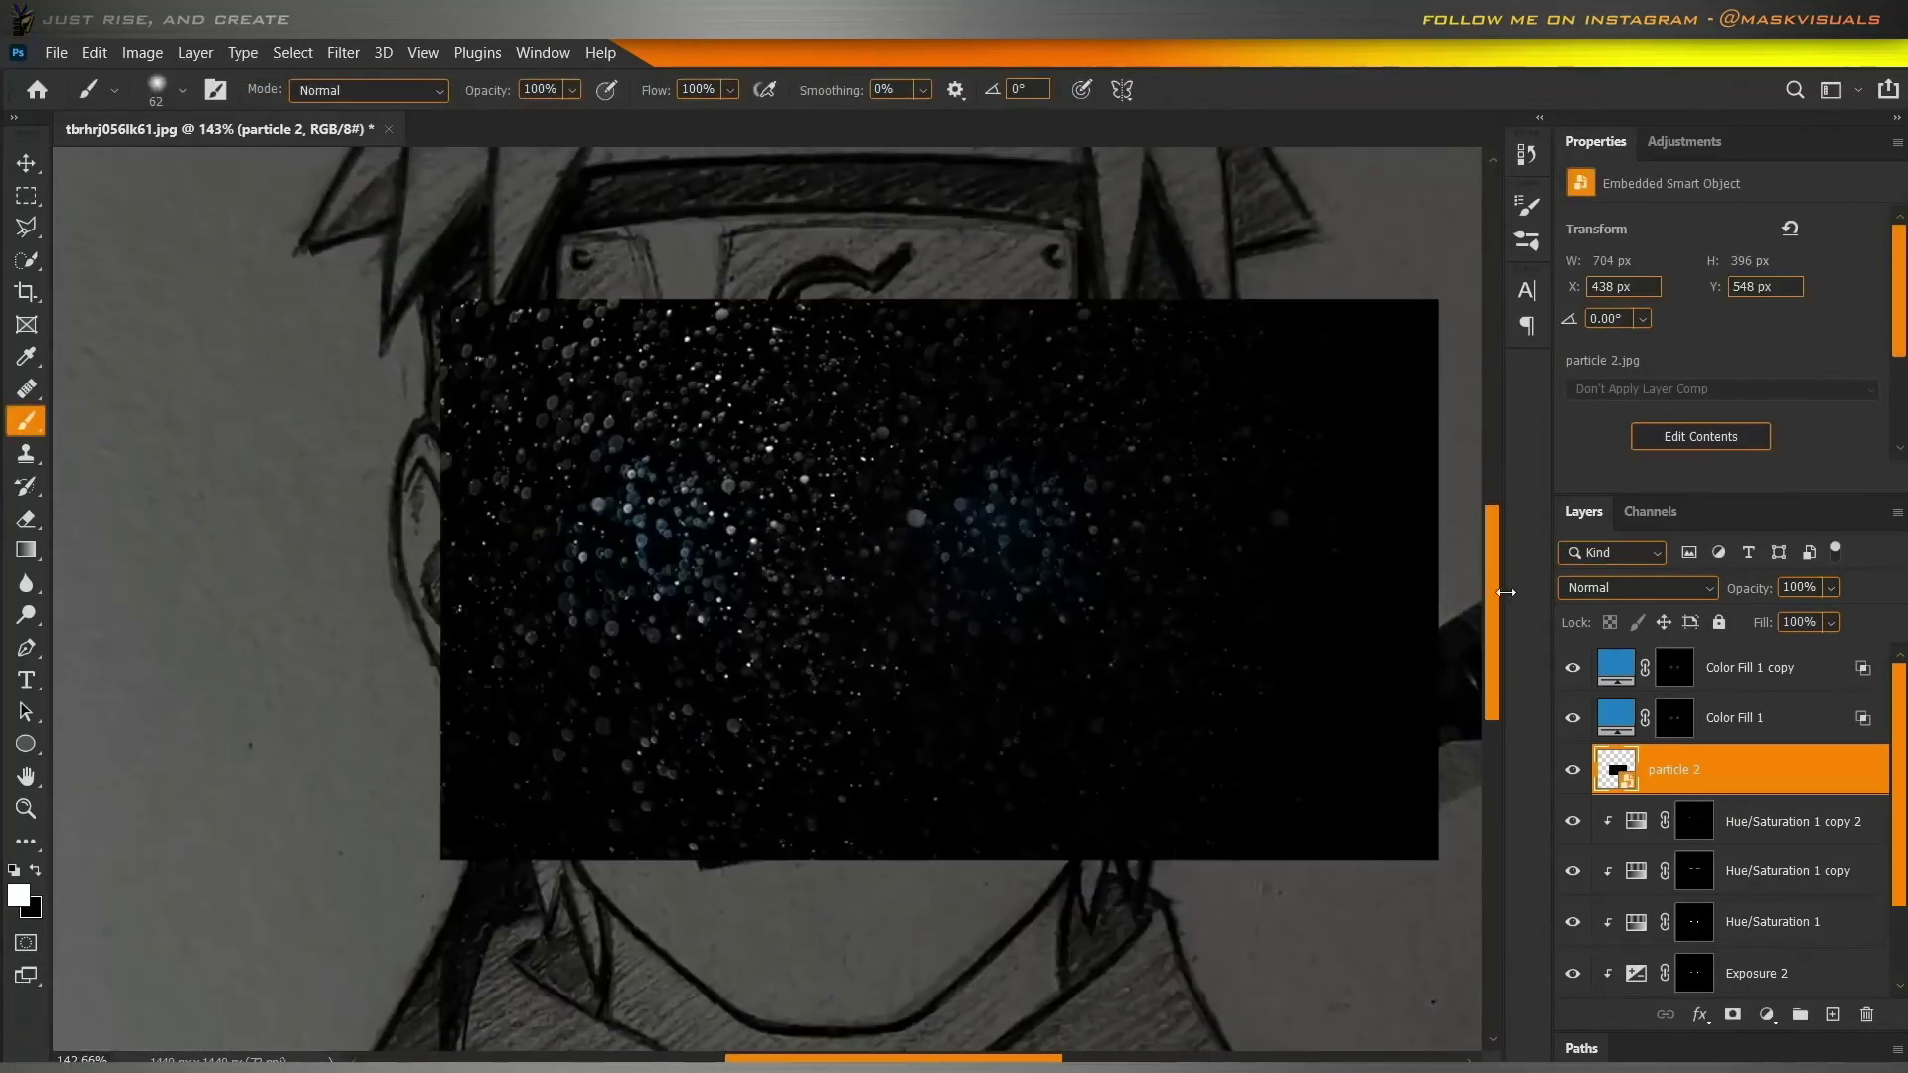
pyautogui.click(1638, 588)
pyautogui.click(1615, 657)
# Colorize the particle 2 layer blue with Hue/Saturation at hue 211 and saturation 74.
pyautogui.click(142, 52)
pyautogui.moveTo(170, 111)
pyautogui.click(447, 242)
pyautogui.moveTo(944, 213); pyautogui.dragTo(1353, 196)
pyautogui.click(1537, 512)
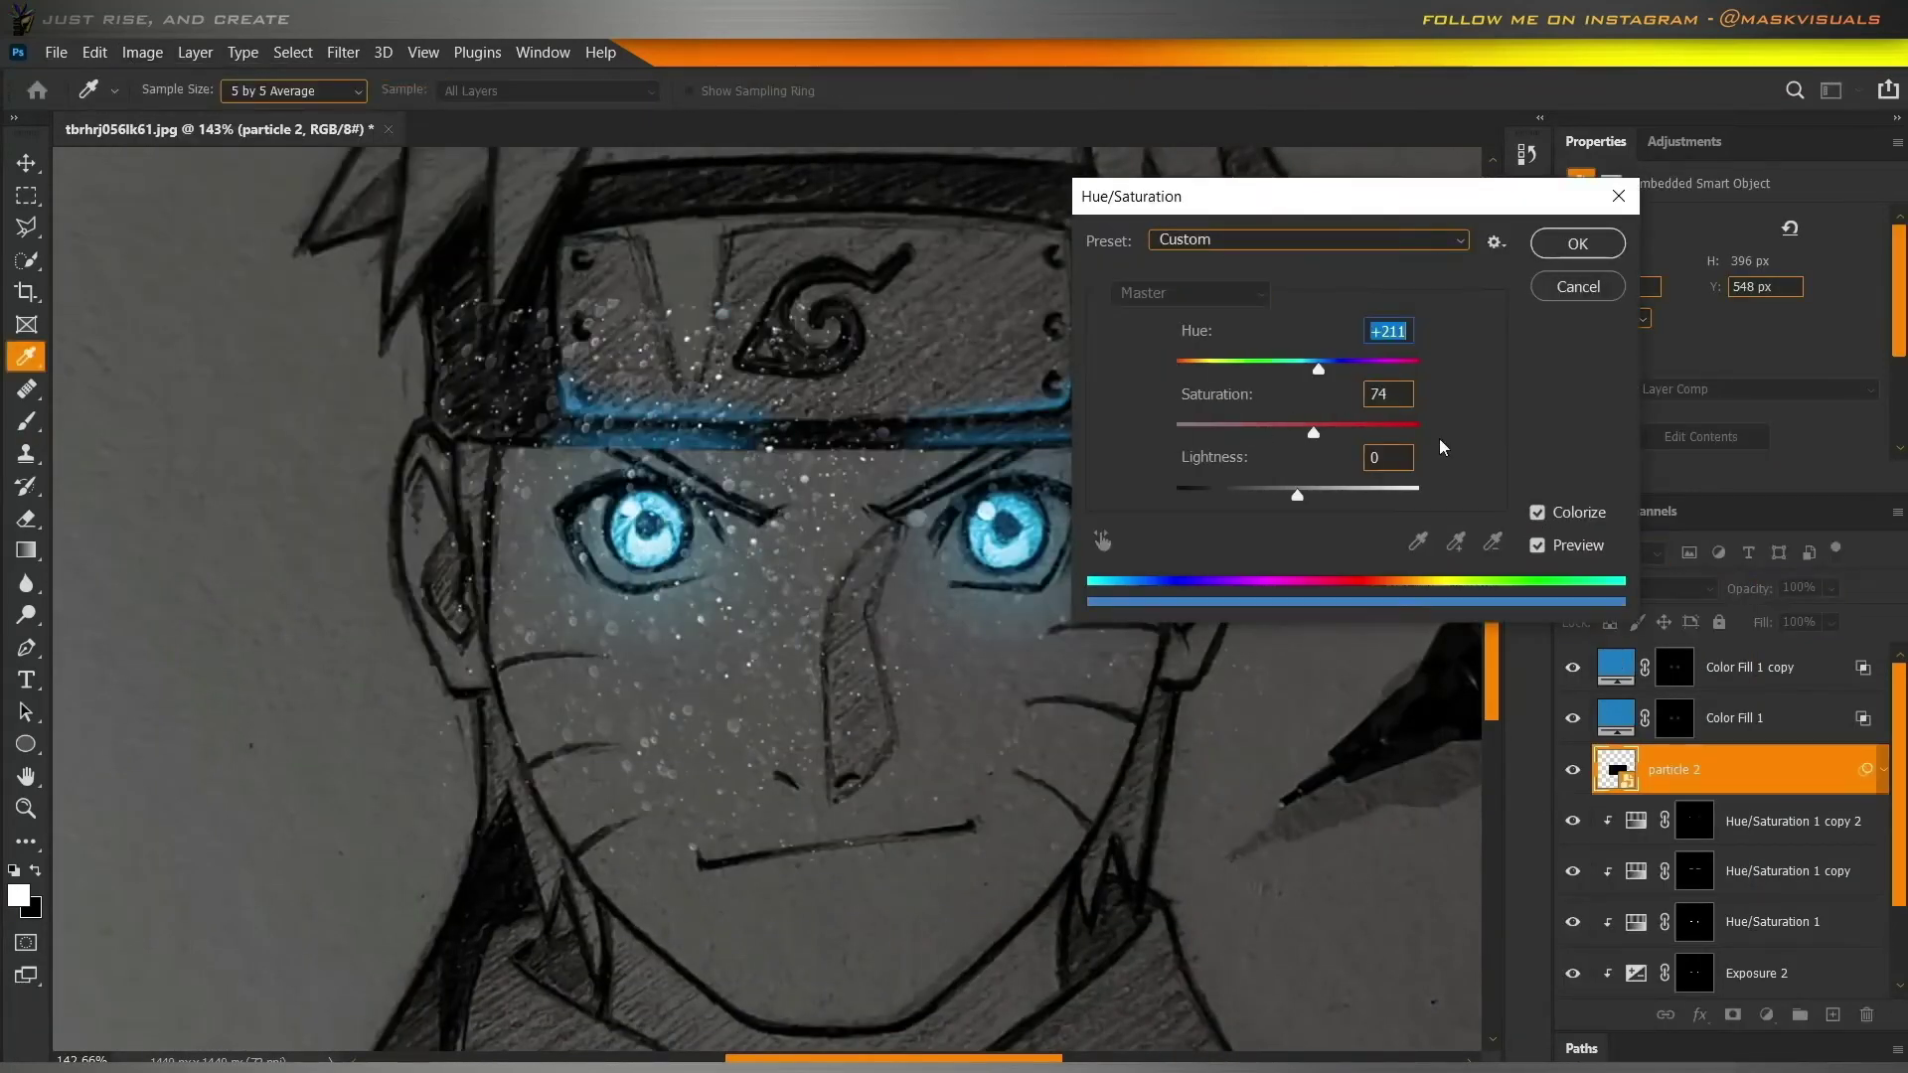
pyautogui.click(1291, 496)
pyautogui.press('Return')
# Add a black mask to the particle 2 layer and paint white at 2% flow around the right-hand eye.
pyautogui.keyDown('alt'); pyautogui.click(1732, 1014); pyautogui.keyUp('alt')
pyautogui.click(701, 90)
pyautogui.write('2')
pyautogui.scroll(6, 974, 616)
pyautogui.press('x')
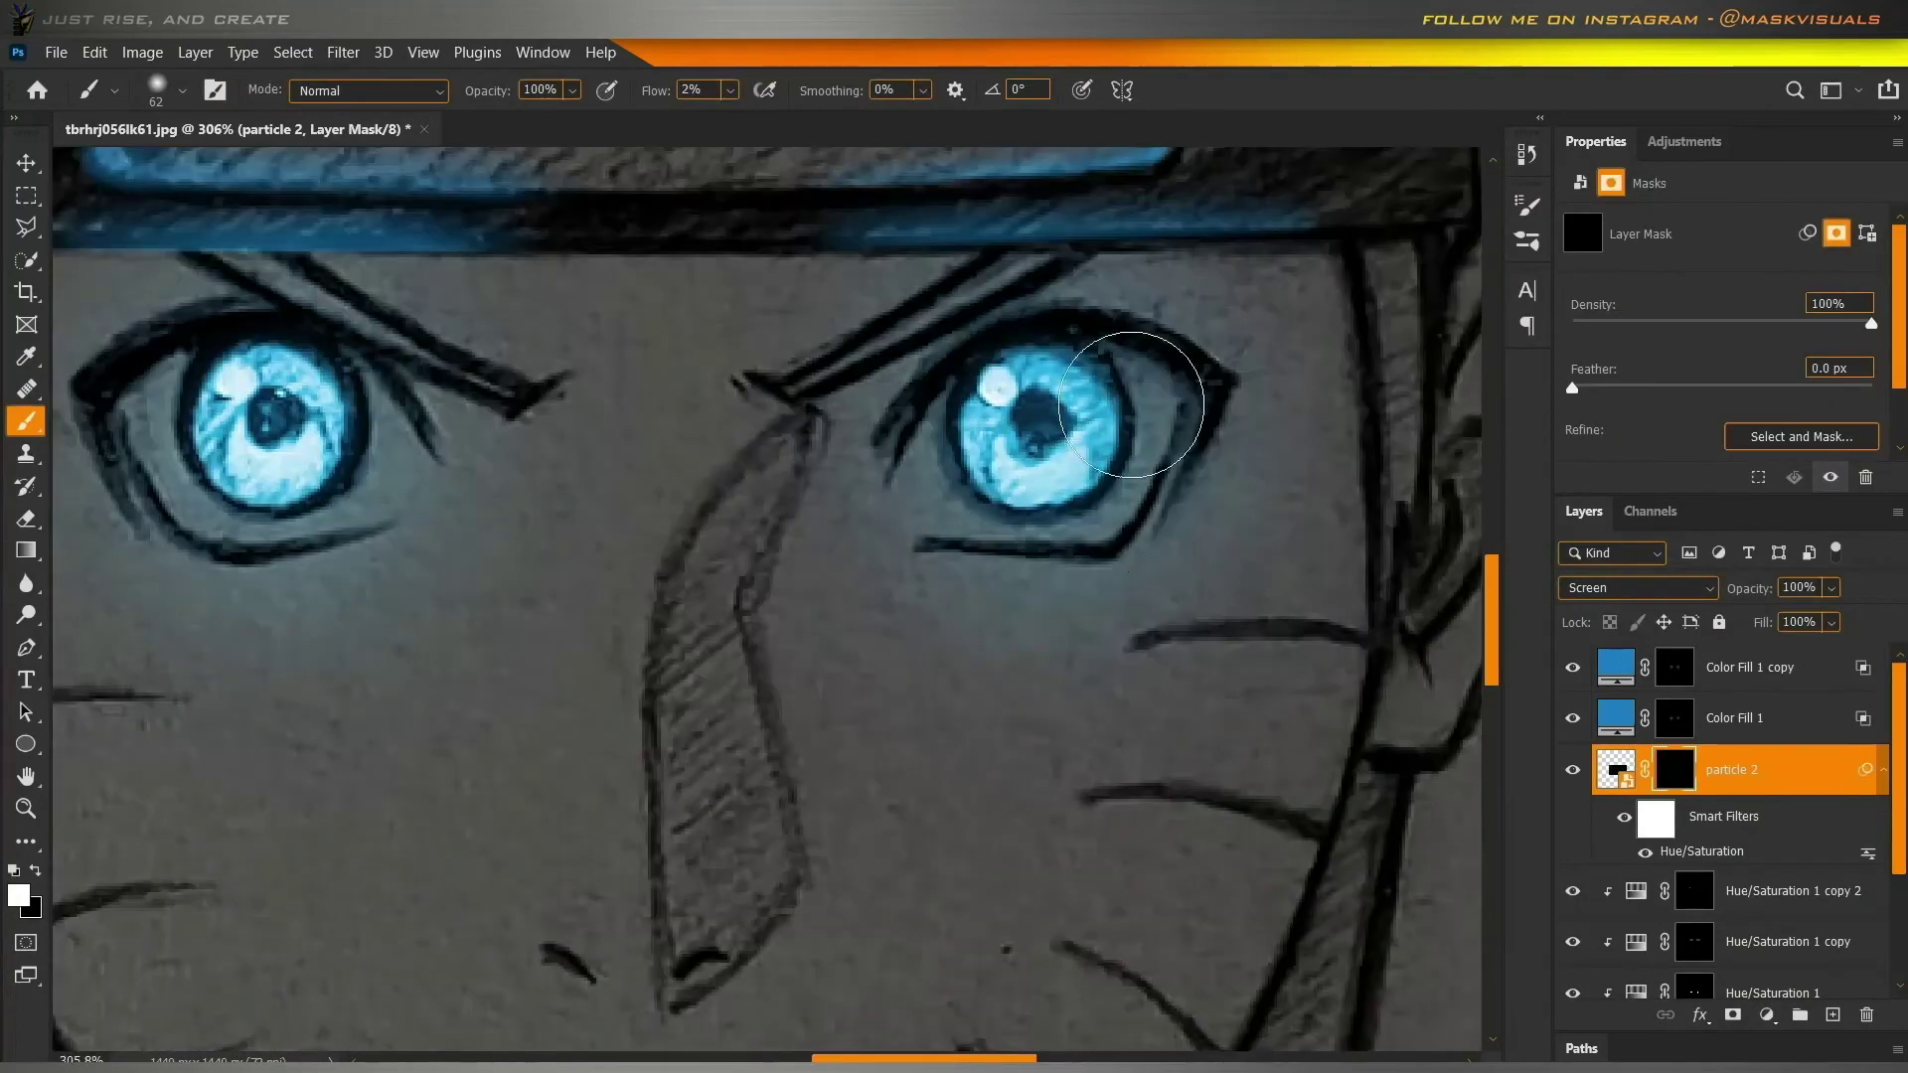
pyautogui.moveTo(1143, 396)
pyautogui.mouseDown()
pyautogui.moveTo(918, 477)
pyautogui.moveTo(1090, 596)
pyautogui.moveTo(1068, 497)
pyautogui.mouseUp()
# Try revealing particles around the left-hand eye with a larger brush and toggle the particle 2 layer to judge the effect.
pyautogui.scroll(-4, 999, 611)
pyautogui.press(']')
pyautogui.press(']')
pyautogui.press(']')
pyautogui.press(']')
pyautogui.scroll(3, 725, 557)
pyautogui.press('x')
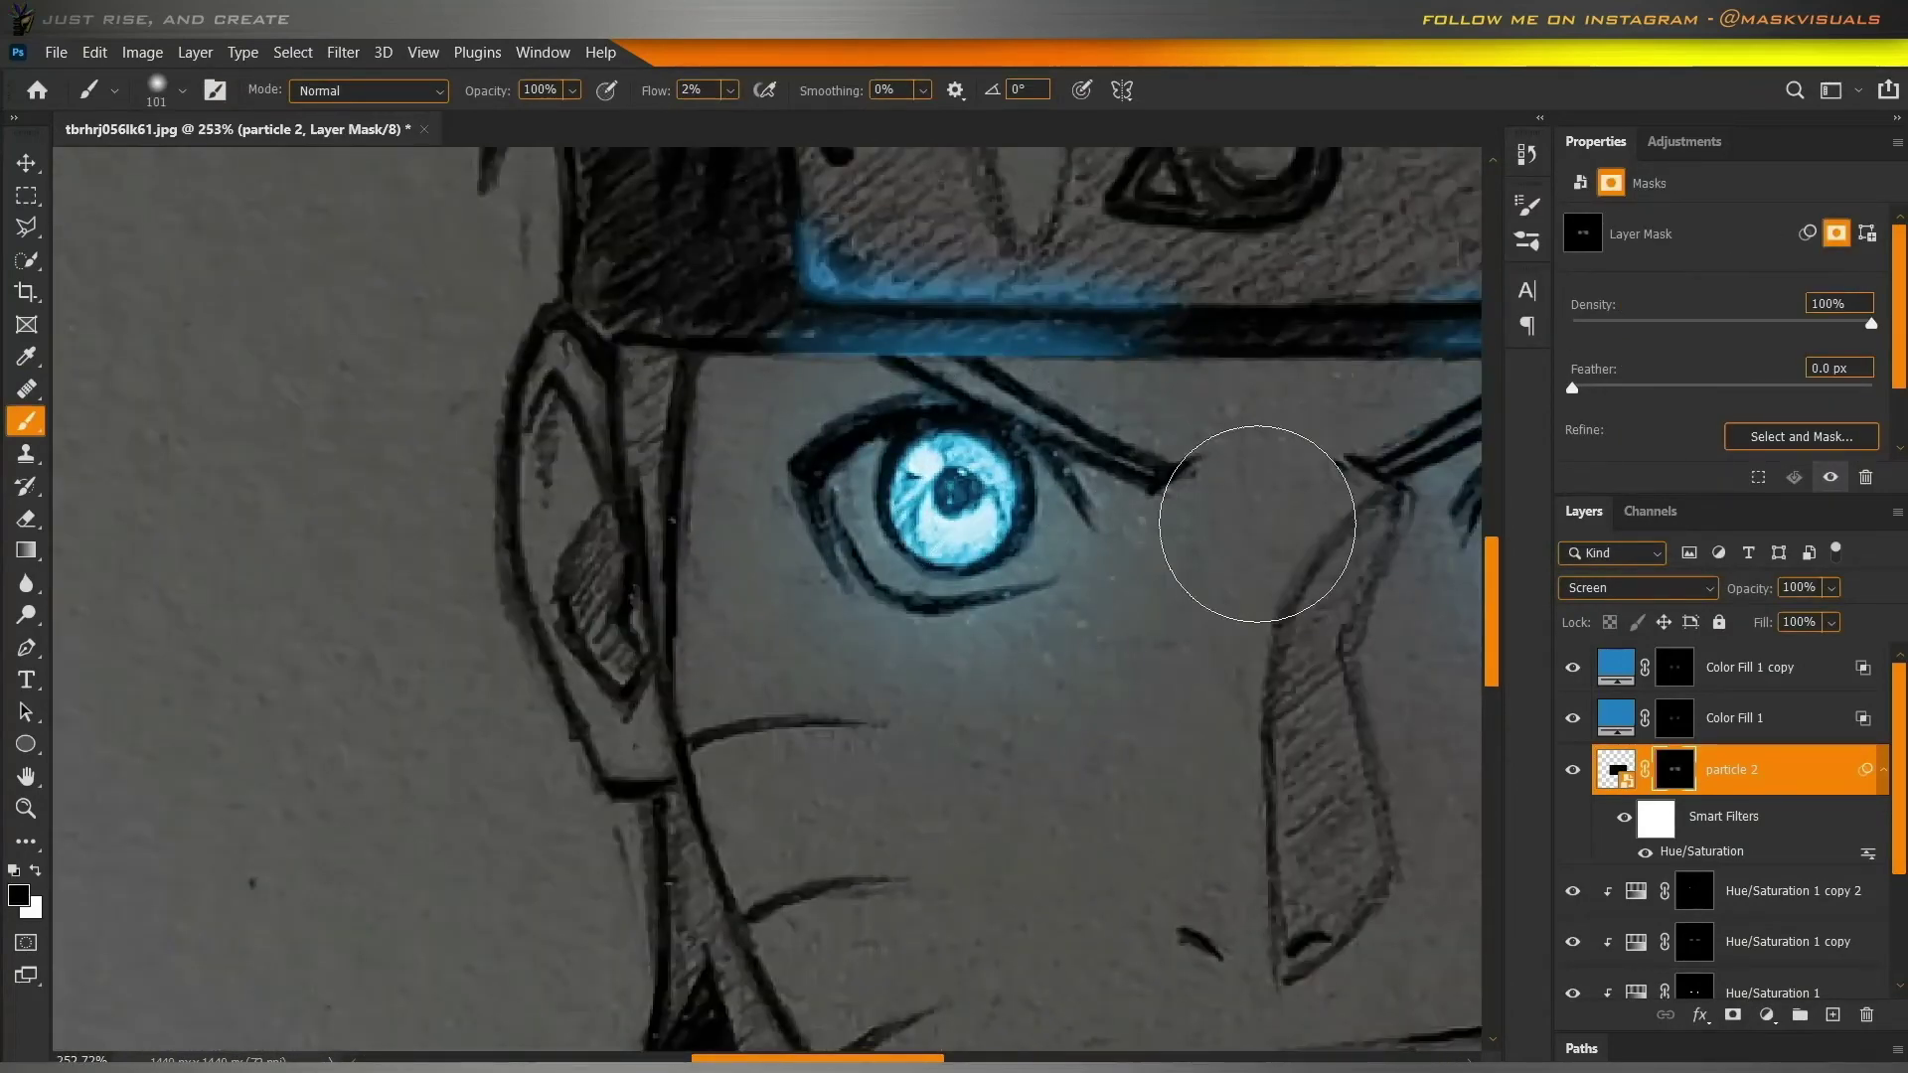
pyautogui.hotkey('ctrl', '0')
pyautogui.click(1573, 769)
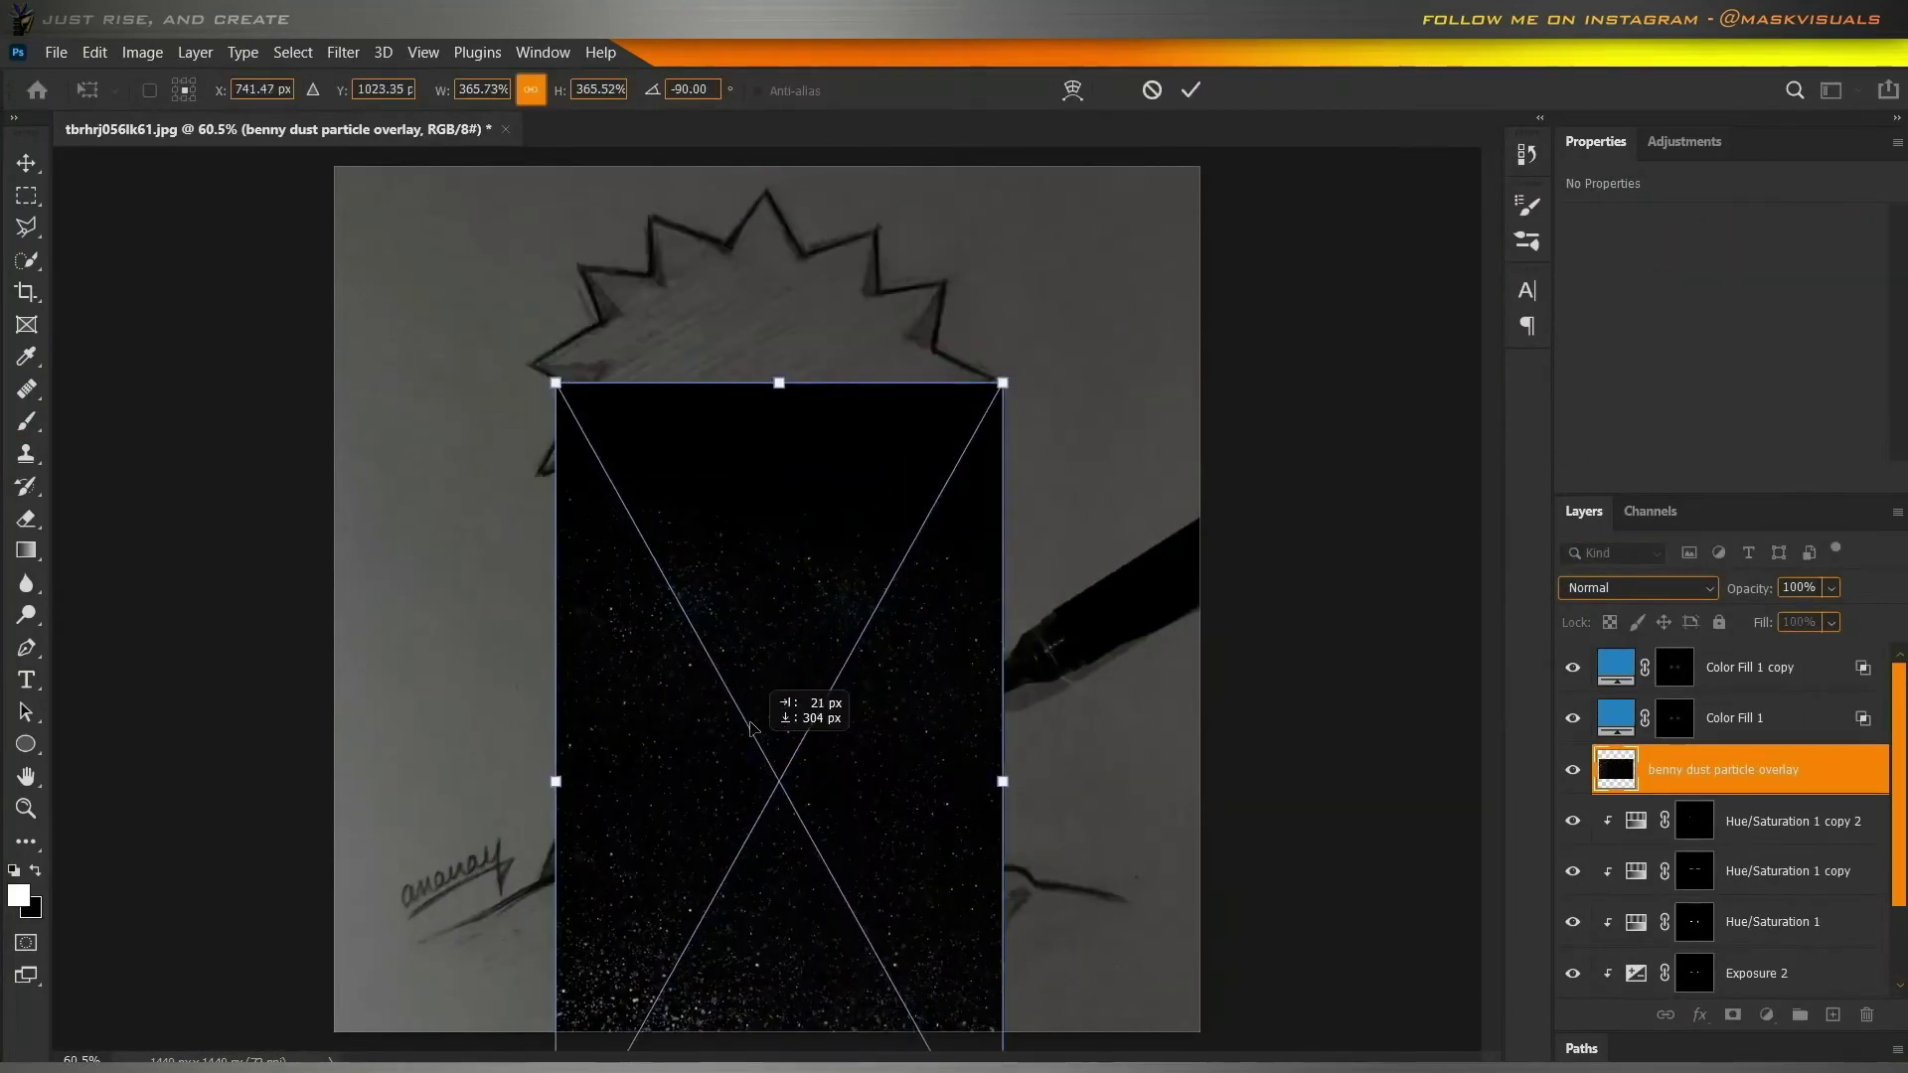
# Place the benny dust particle overlay rotated -90° over the figure, duplicate it and apply a 1000-pixel High Pass to the copy.
pyautogui.press('Return')
pyautogui.hotkey('ctrl', 'j')
pyautogui.click(343, 52)
pyautogui.moveTo(362, 544)
pyautogui.click(690, 588)
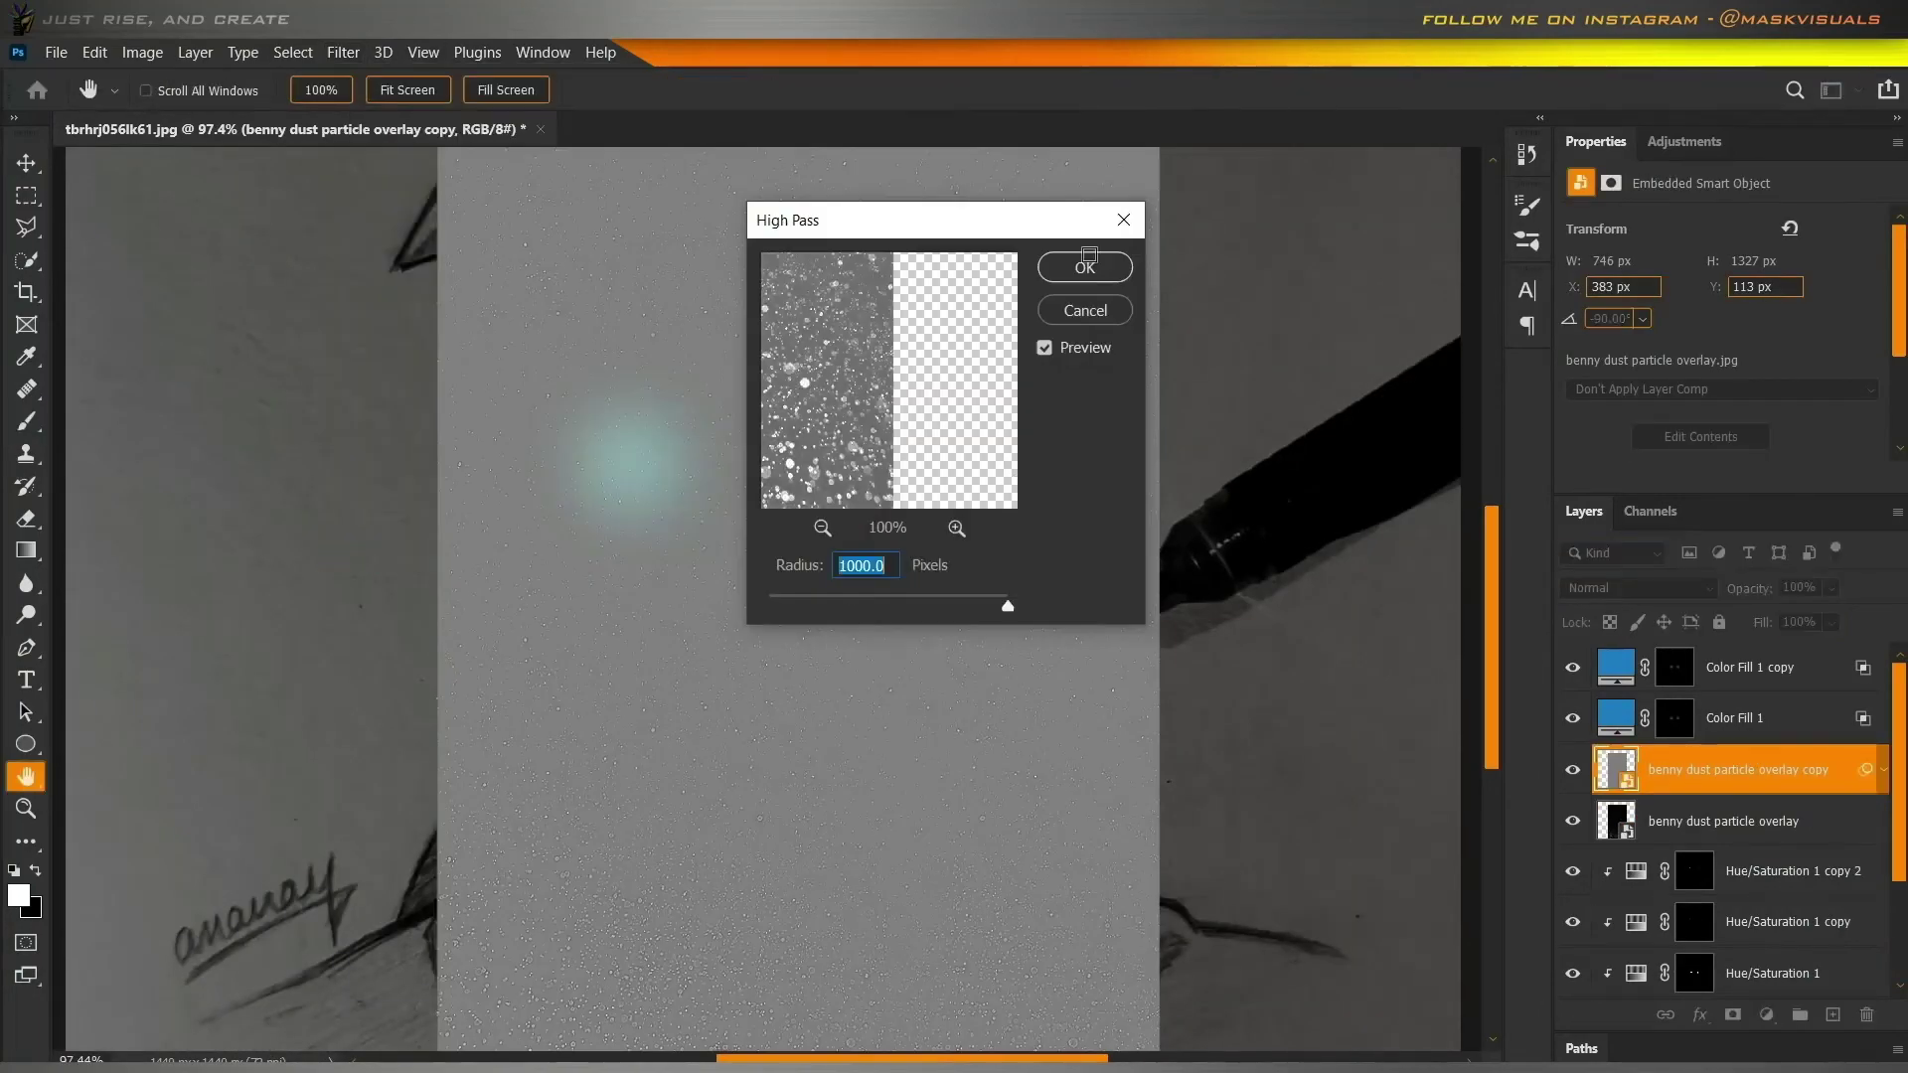
pyautogui.press('Return')
# Blend away the combined dust overlay's black background and tint its particles with Hue/Saturation.
pyautogui.click(1638, 587)
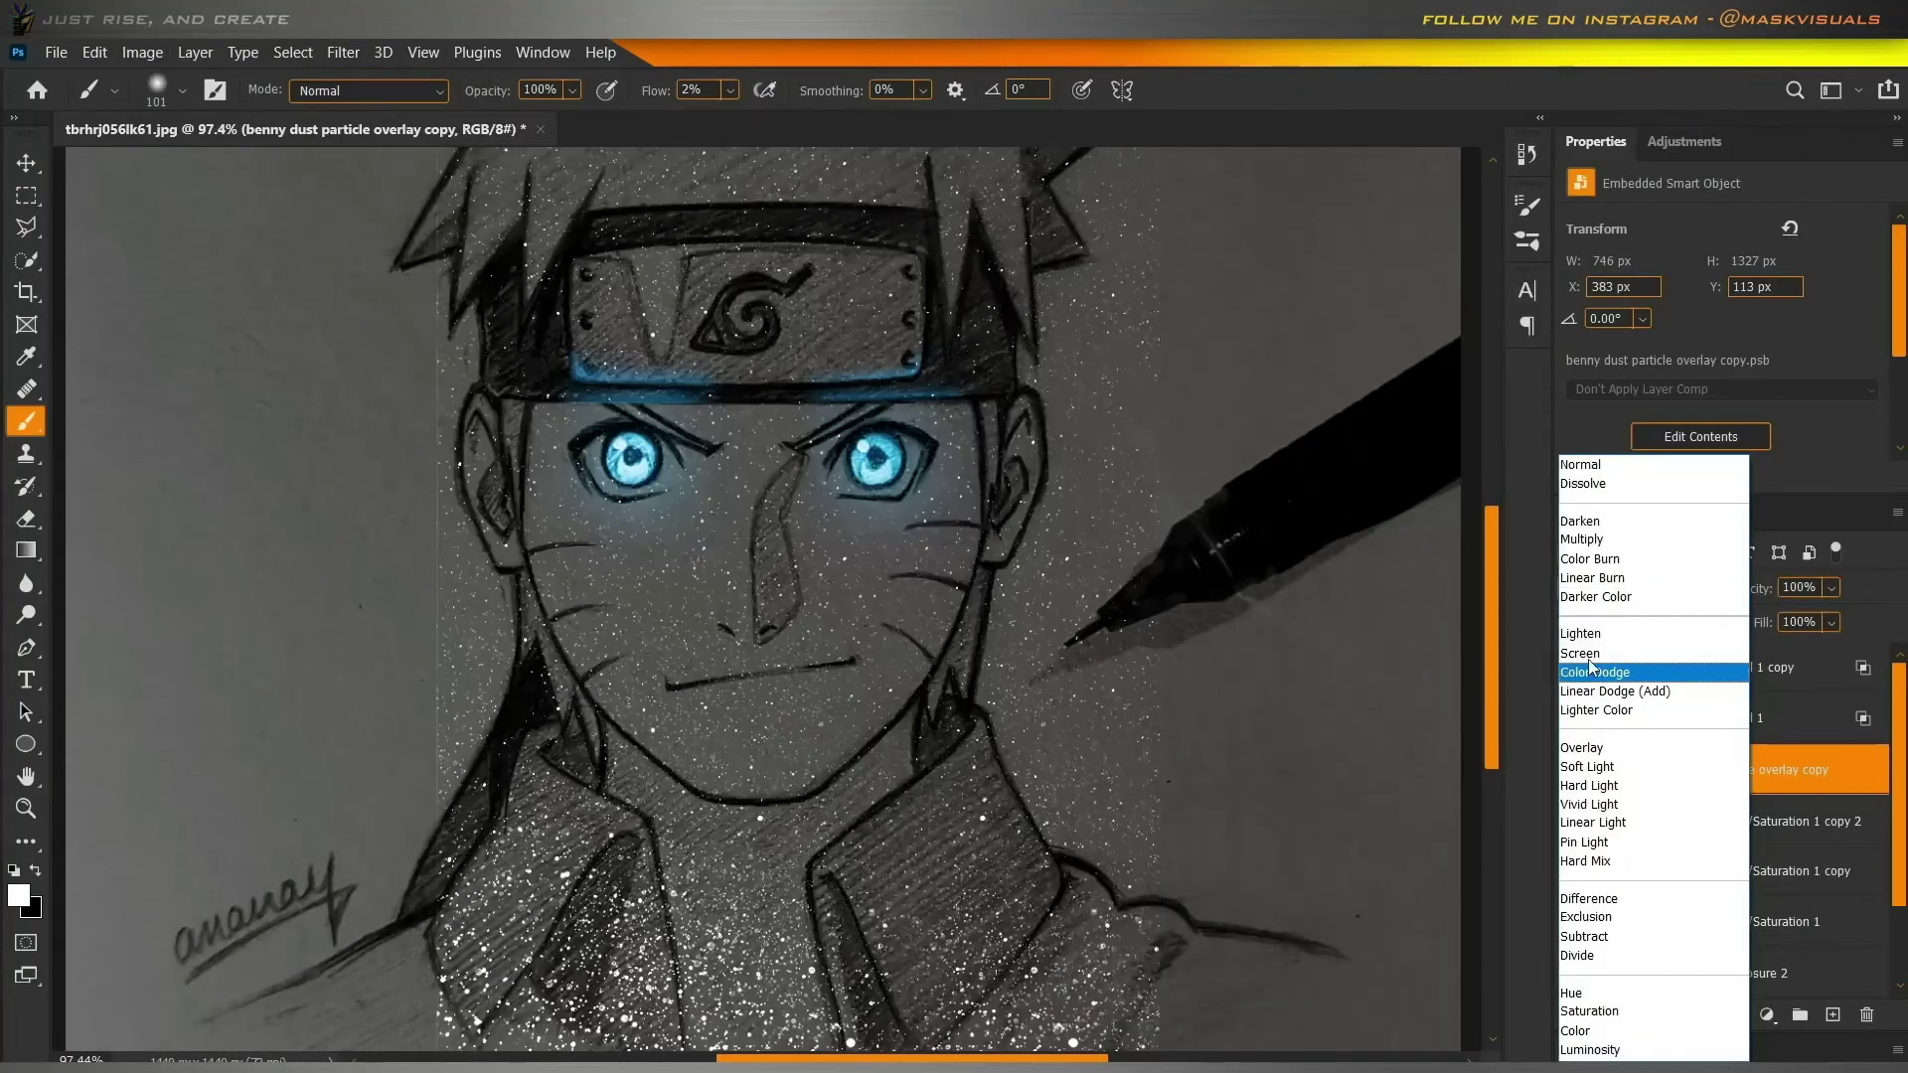
pyautogui.click(220, 55)
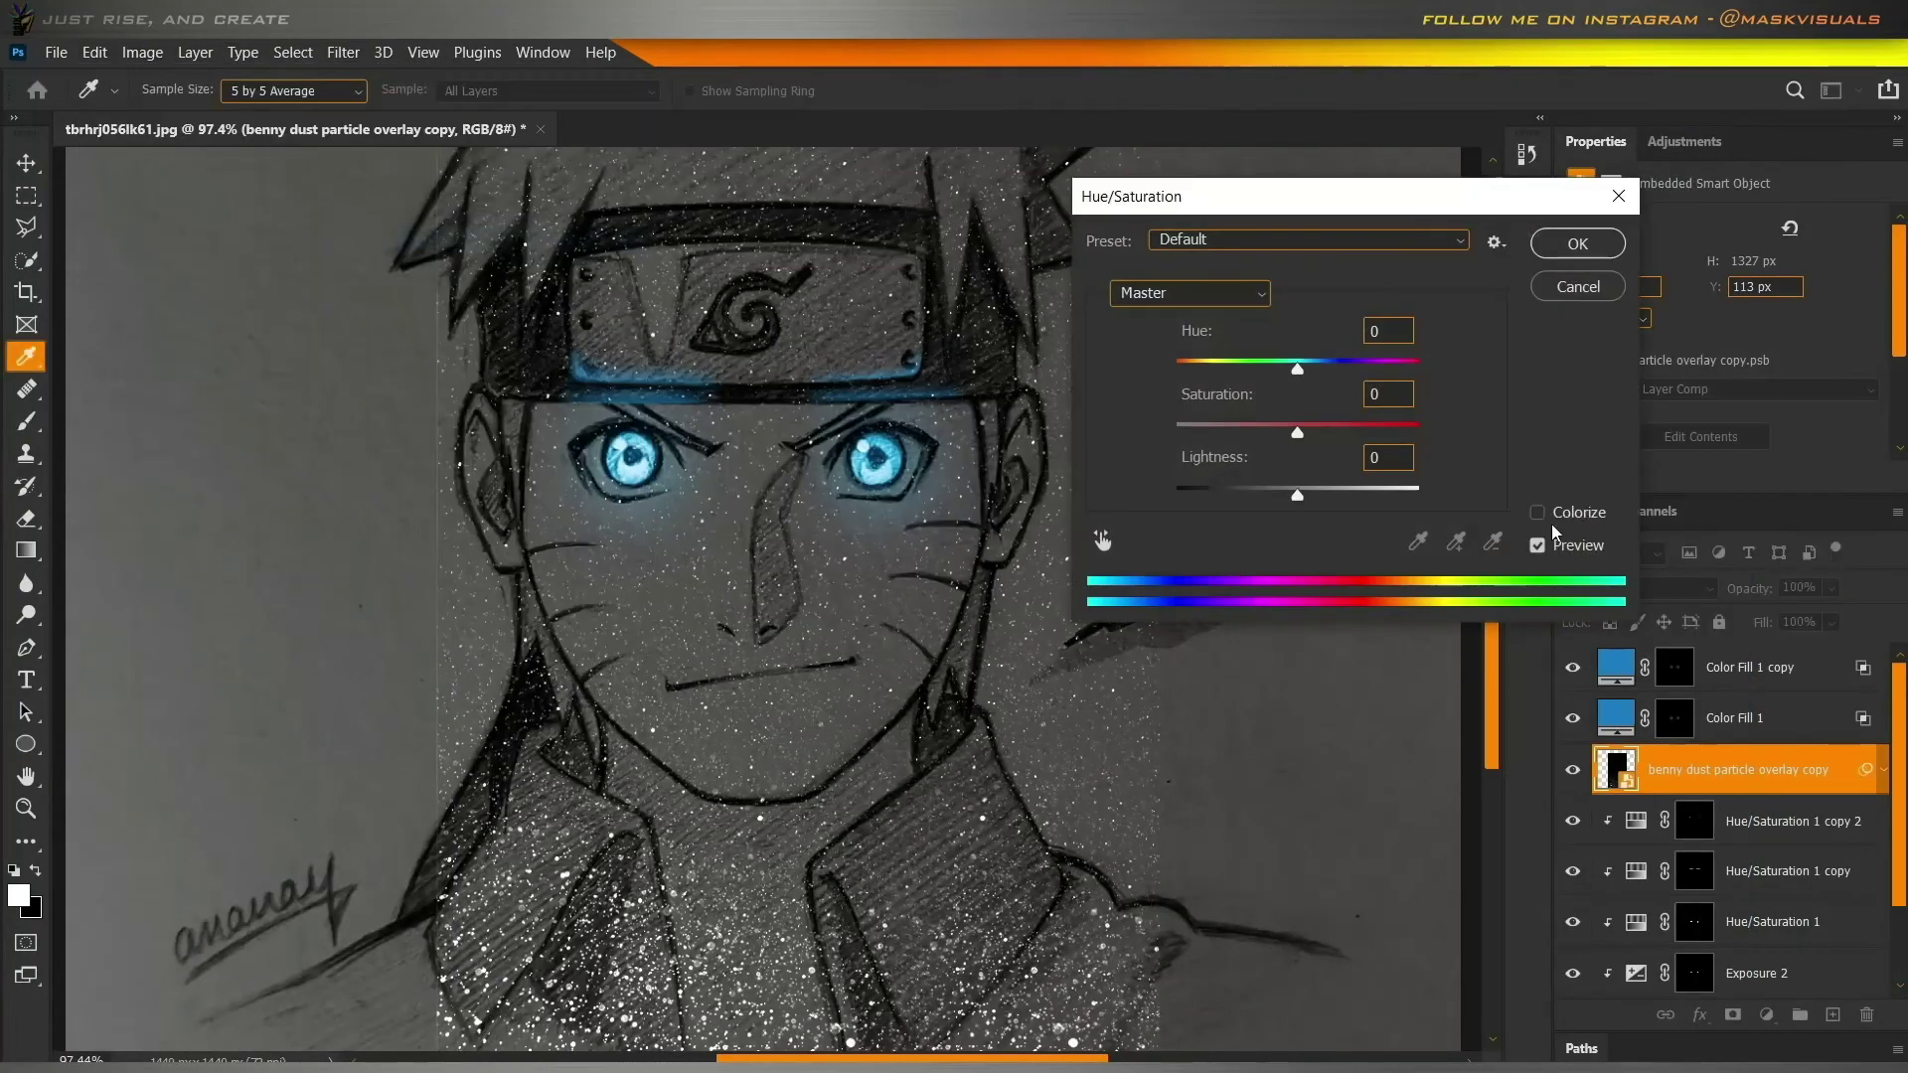
pyautogui.moveTo(1371, 429); pyautogui.dragTo(1406, 457)
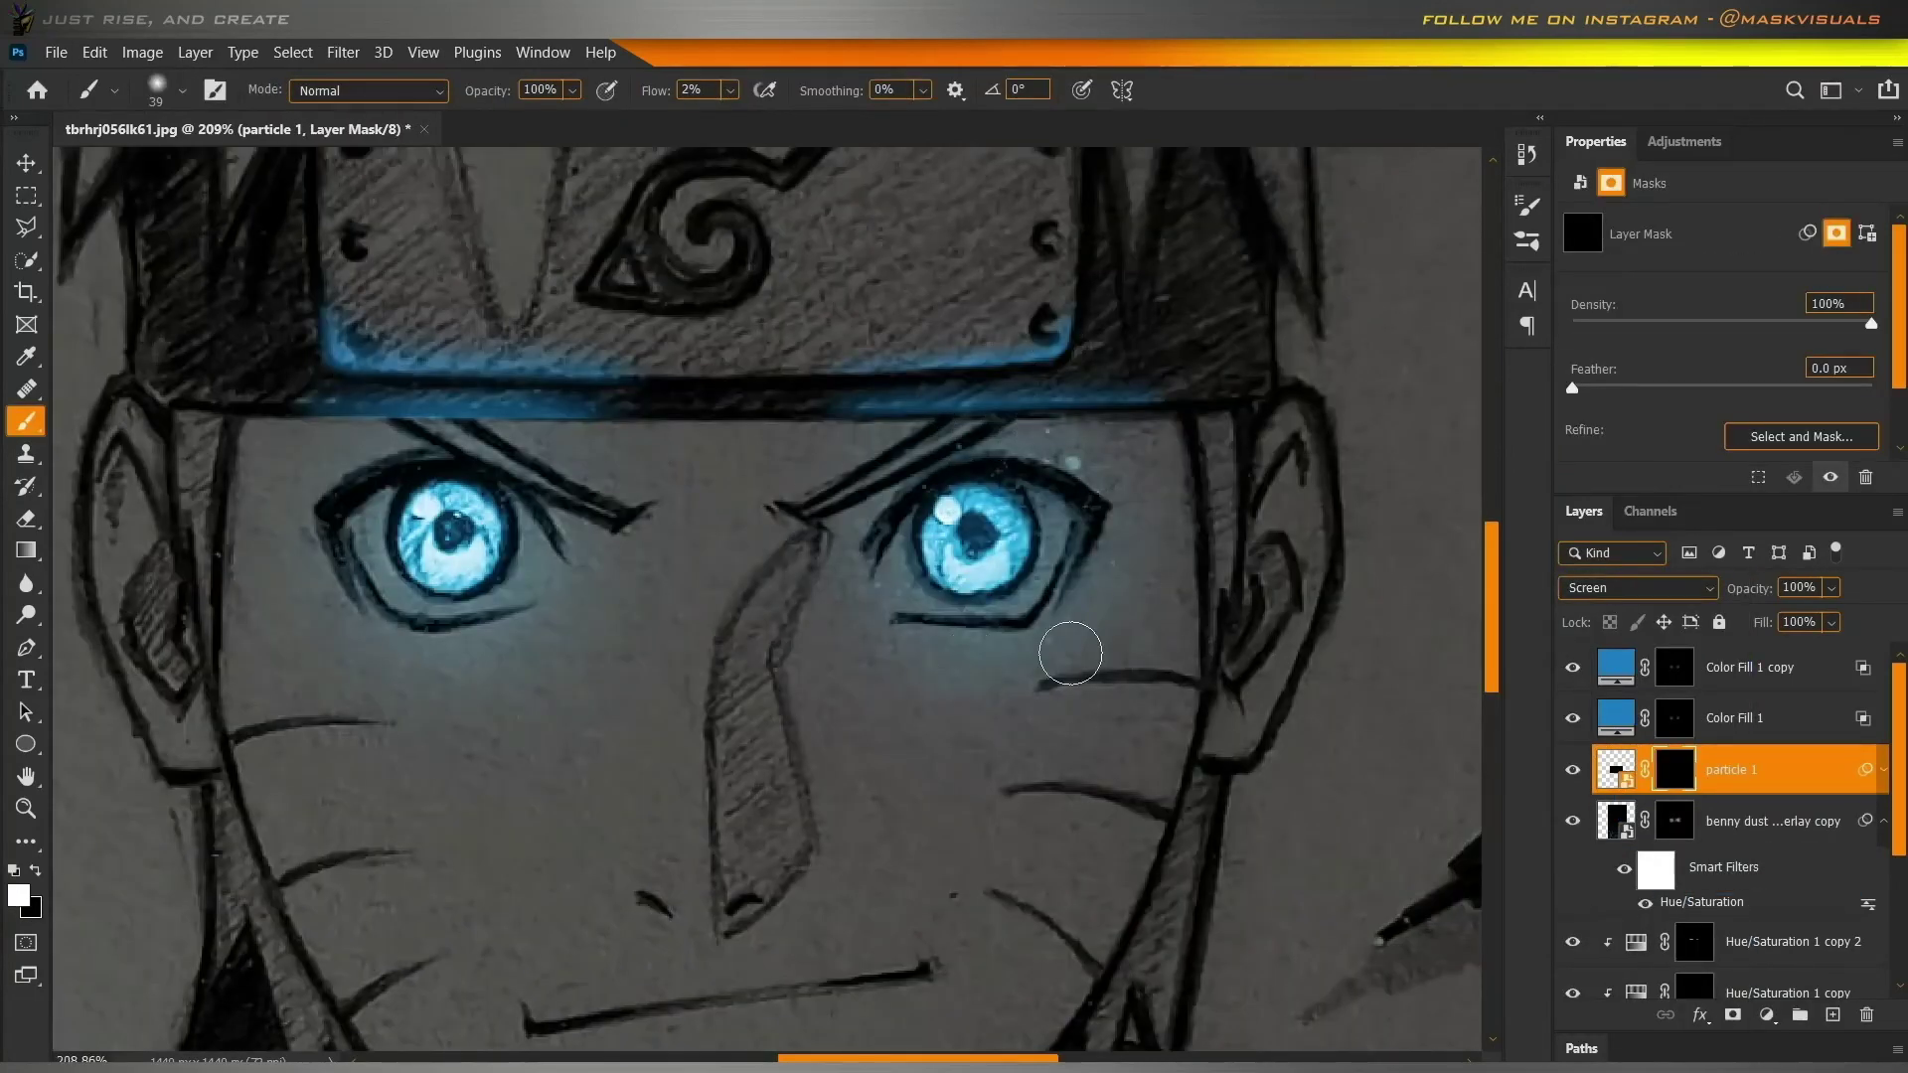
# Paint white at 2% flow on the particle 1 mask with a larger brush to reveal particles around the right-hand eye.
pyautogui.keyDown('alt'); pyautogui.rightClick(1071, 652); pyautogui.keyUp('alt')
pyautogui.moveTo(1070, 653); pyautogui.dragTo(952, 474)
# Duplicate the particle 1 layer and move the copy over to the left-hand eye.
pyautogui.keyDown('alt'); pyautogui.moveTo(1802, 774); pyautogui.dragTo(1787, 747); pyautogui.keyUp('alt')
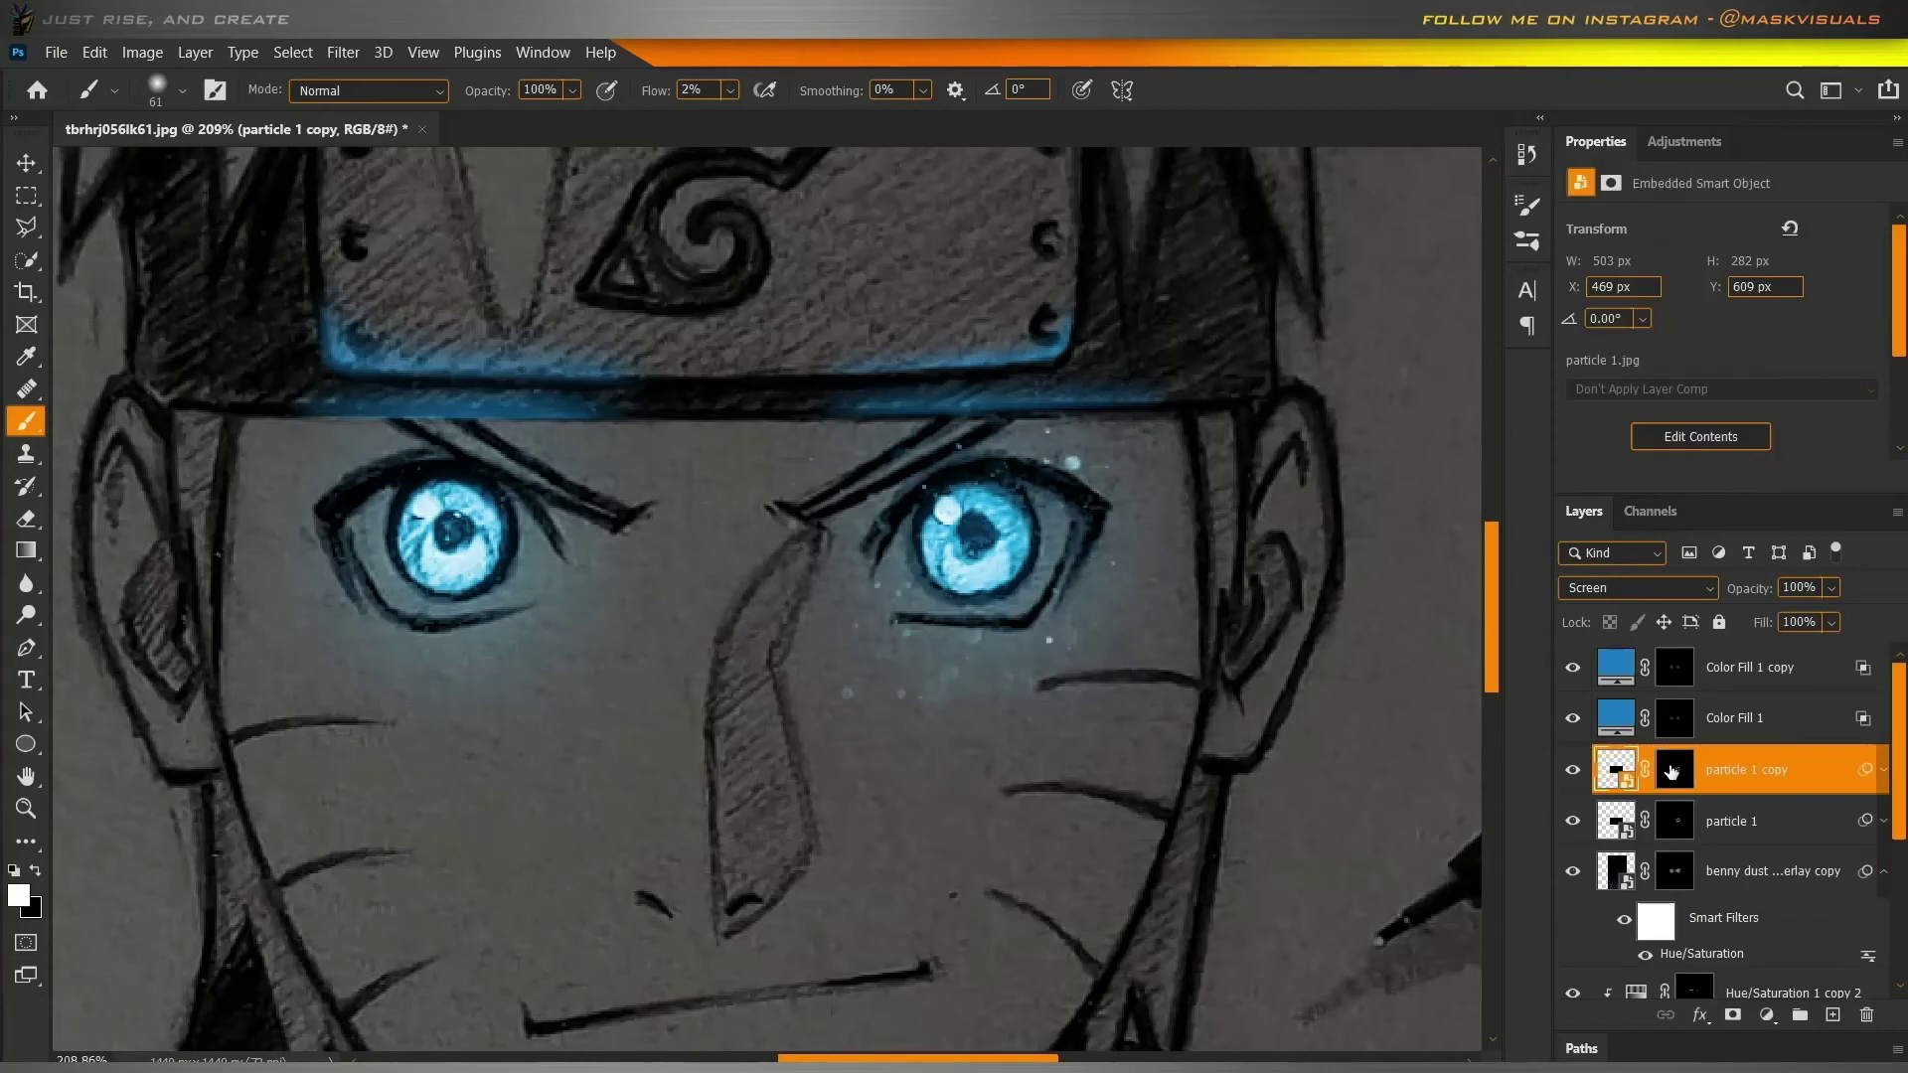
pyautogui.rightClick(1670, 768)
pyautogui.click(1690, 813)
pyautogui.hotkey('ctrl', 't')
pyautogui.moveTo(1101, 575); pyautogui.dragTo(577, 567)
pyautogui.press('Return')
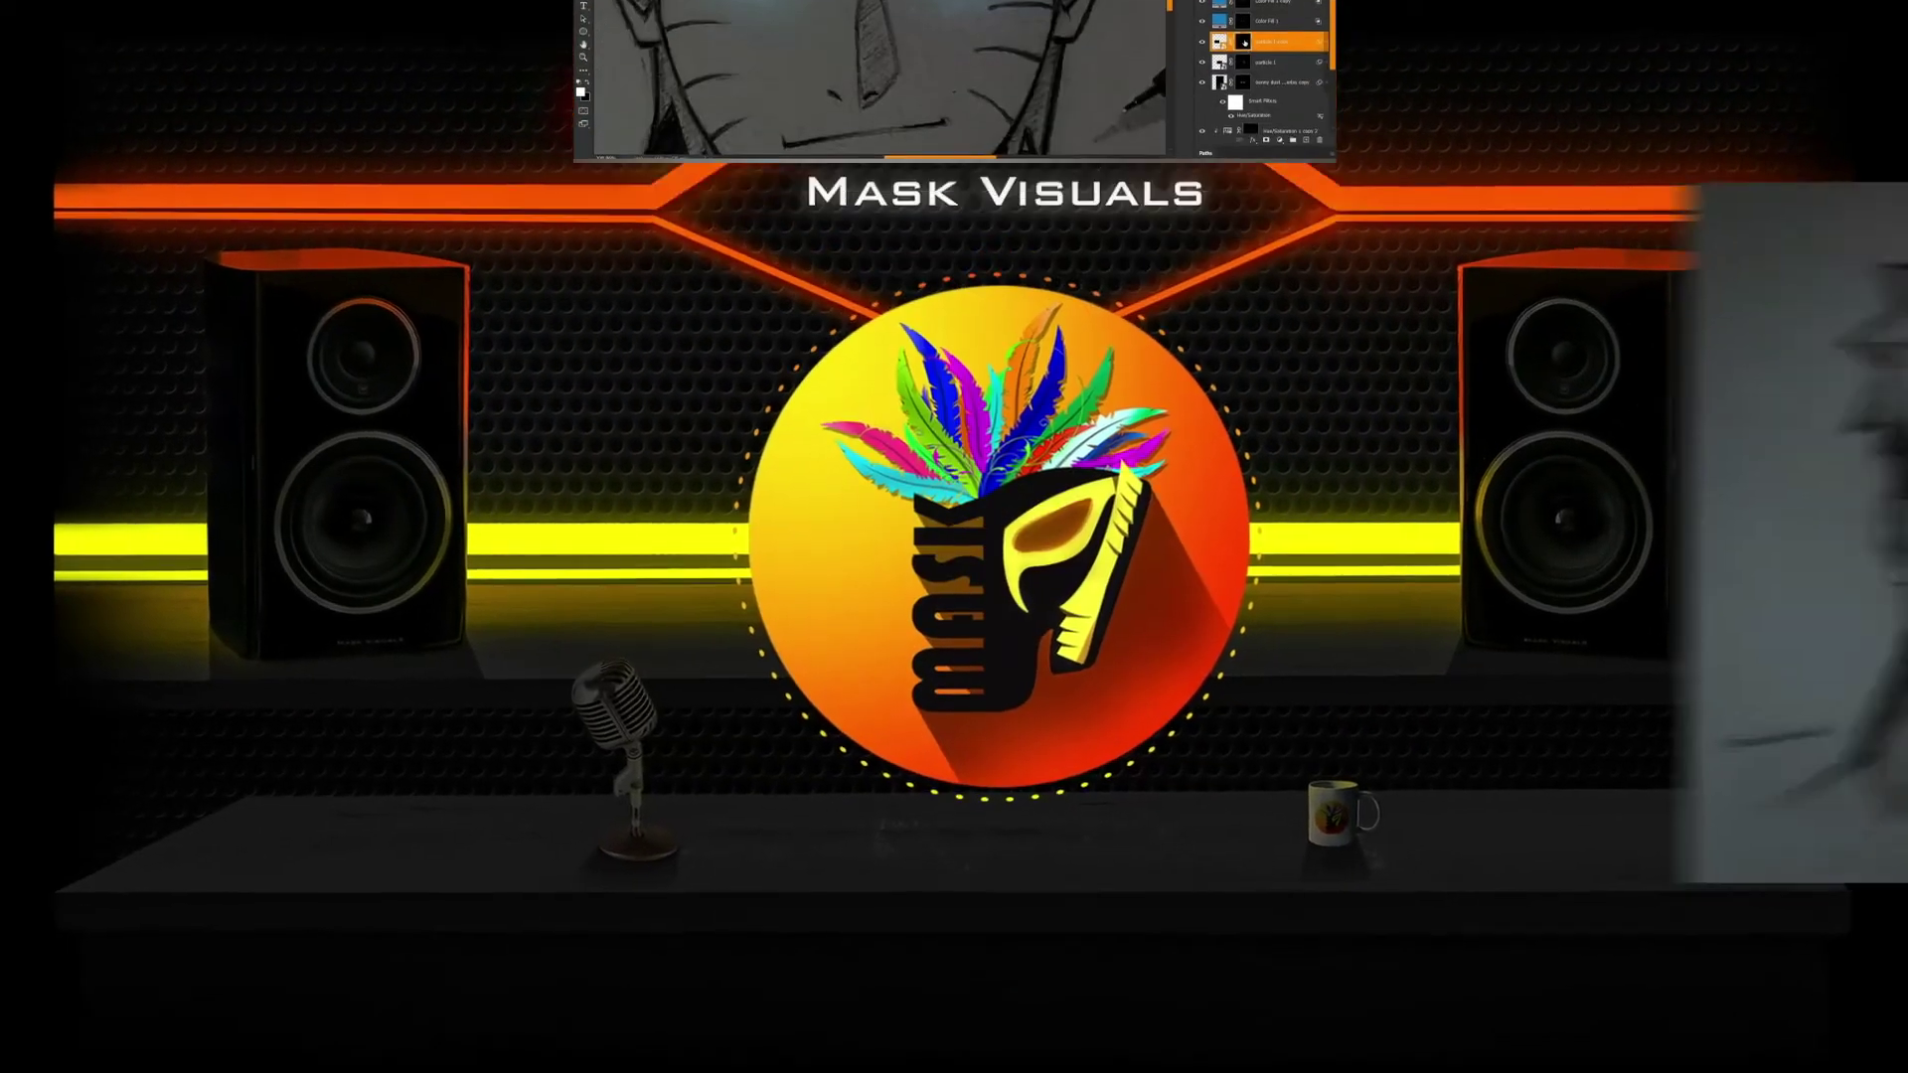